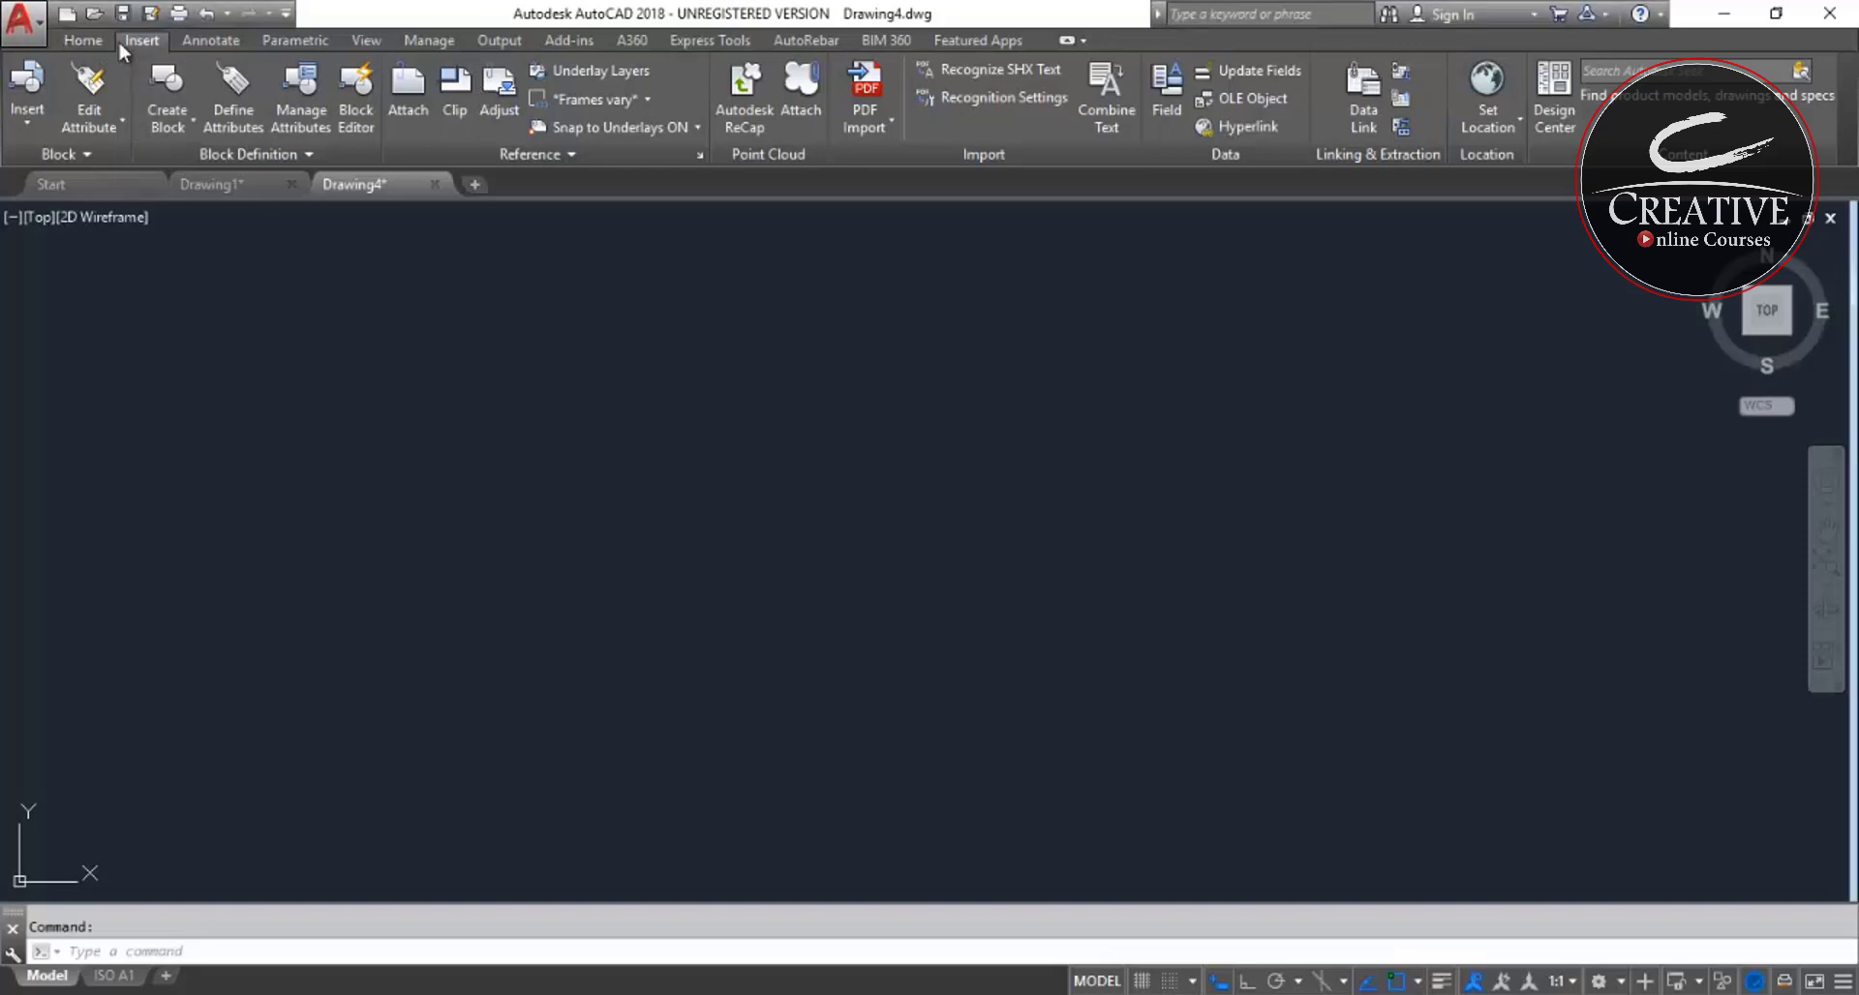
- Start the PDF Import command from the Insert tab's Import dropdown
{"action": "left_click", "coordinate": [83, 42]}
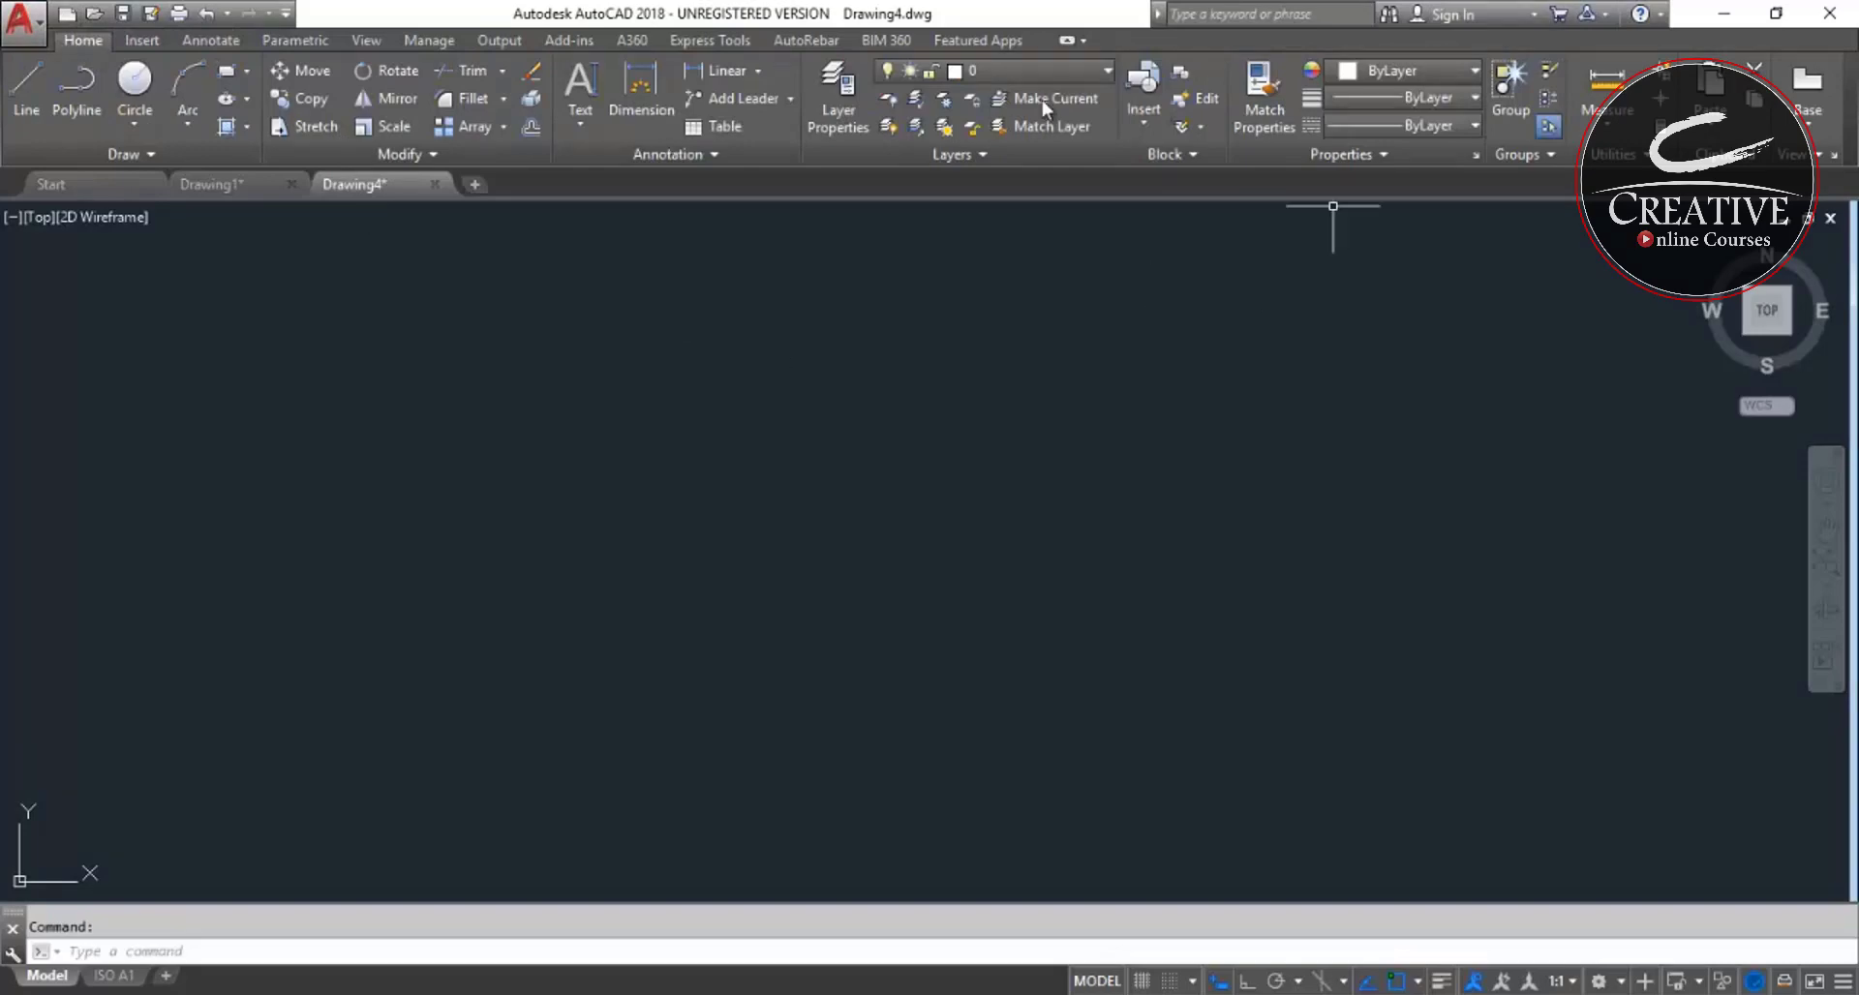
{"action": "left_click", "coordinate": [140, 43]}
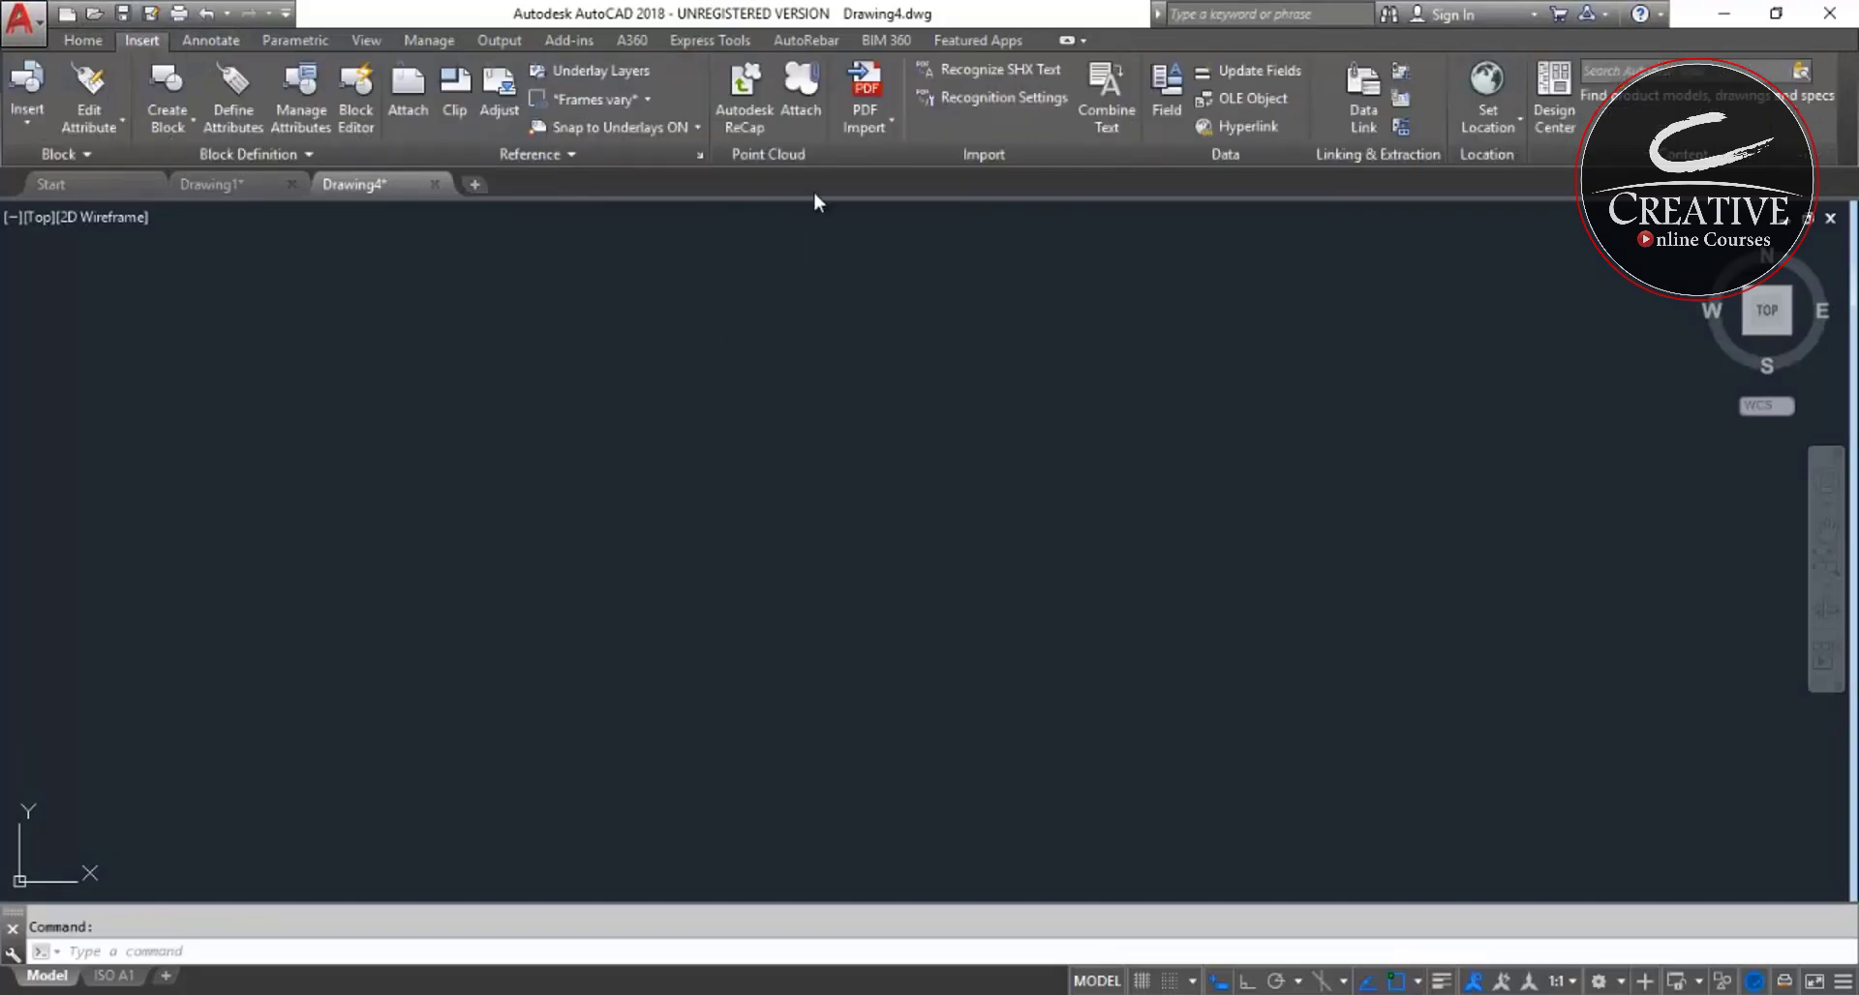
{"action": "left_click", "coordinate": [872, 122]}
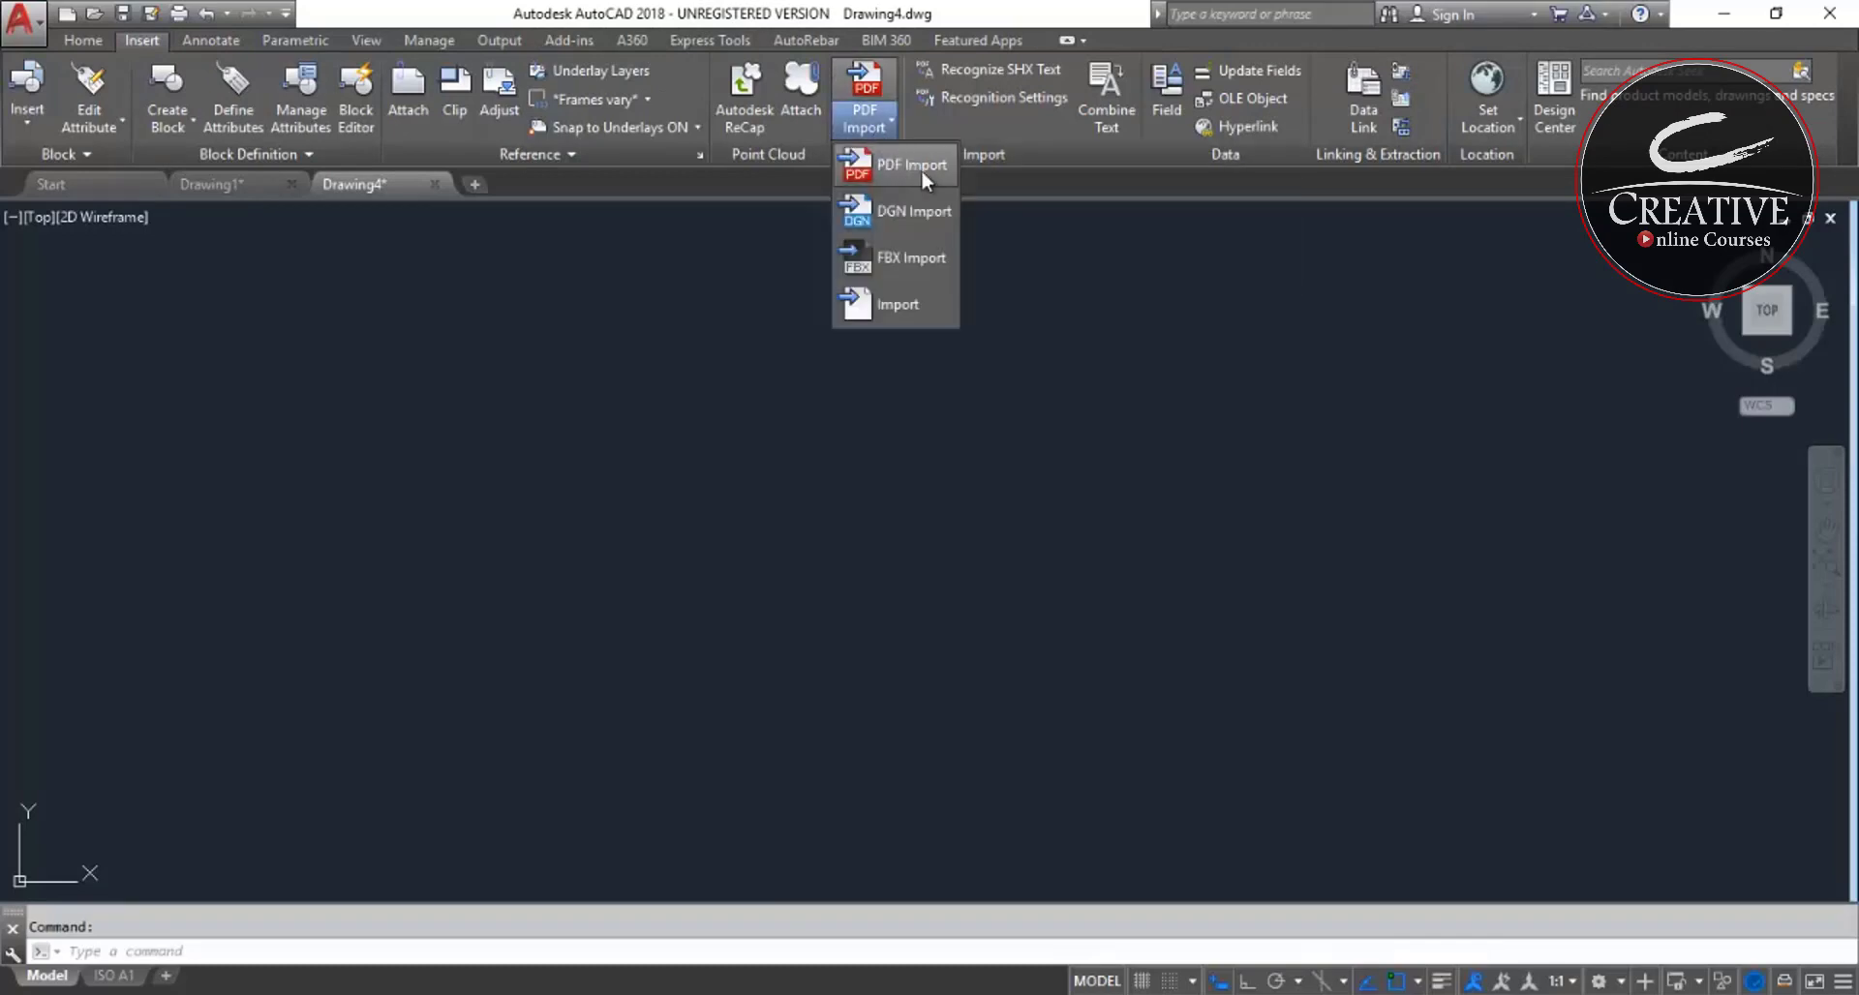
{"action": "left_click", "coordinate": [906, 166]}
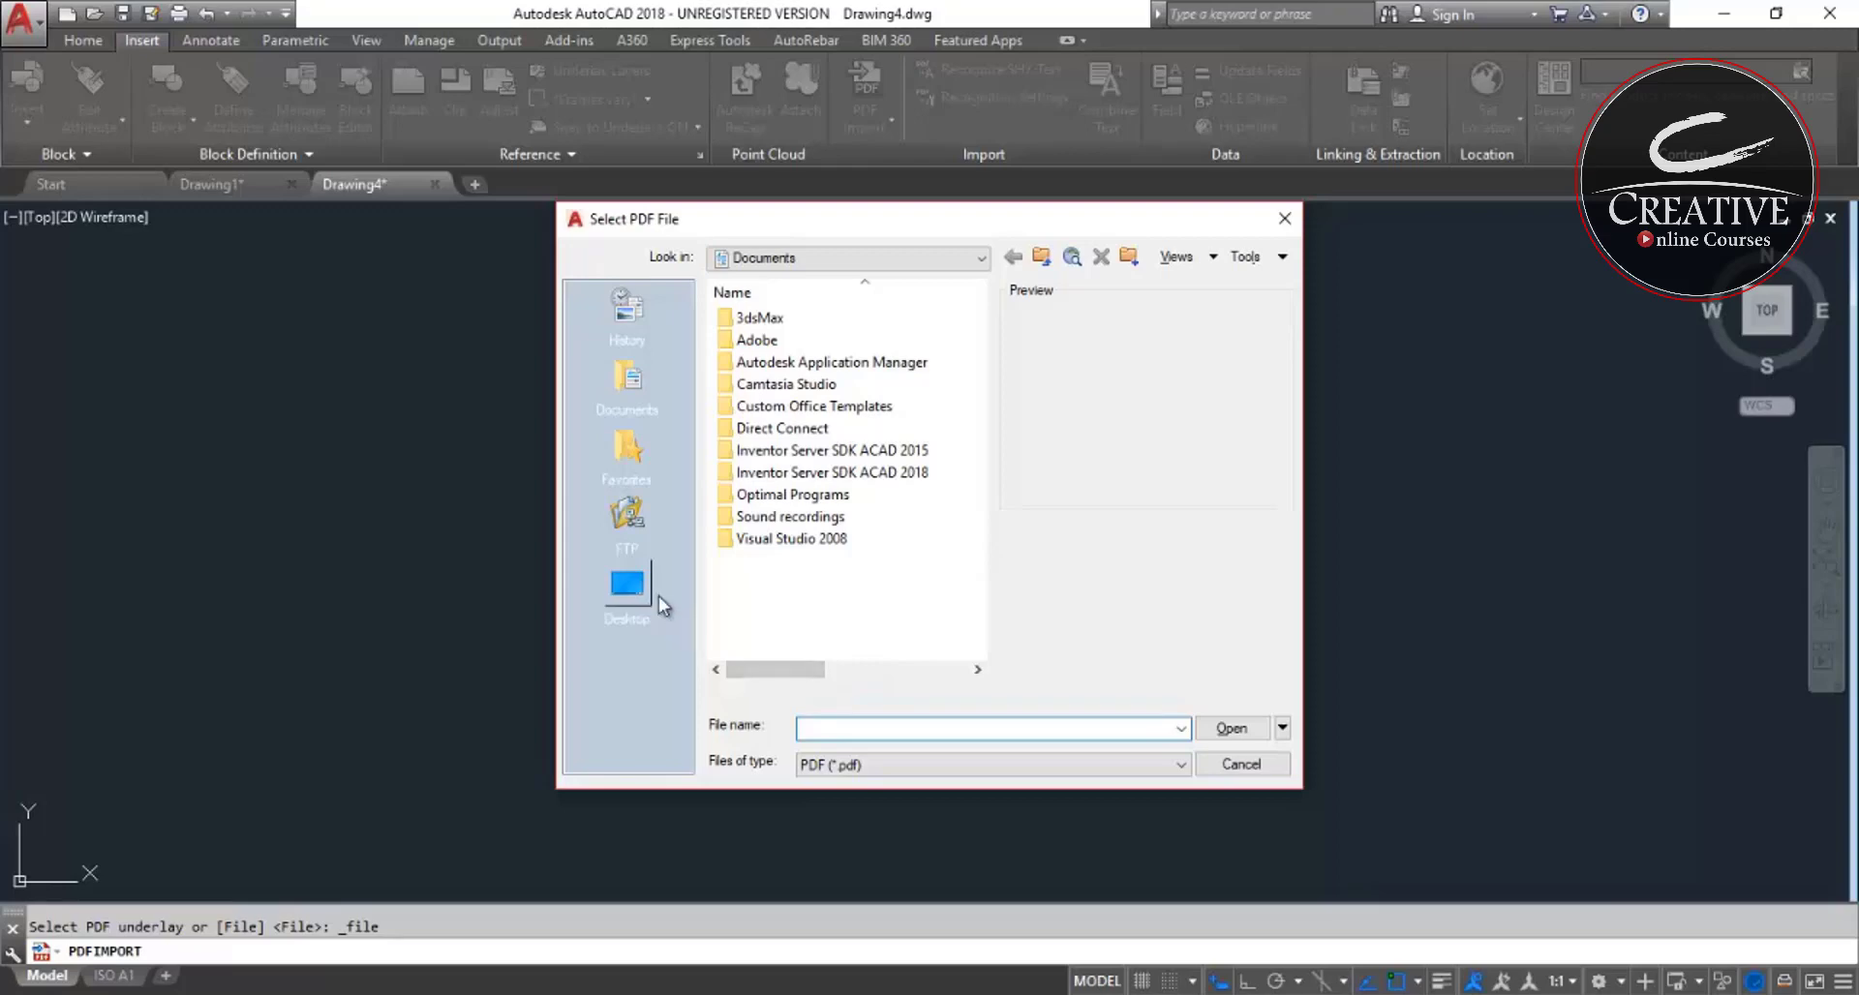
- Choose sheet 13.pdf from Desktop > New folder (2) and open it for import
{"action": "left_click", "coordinate": [627, 586]}
{"action": "double_click", "coordinate": [821, 562]}
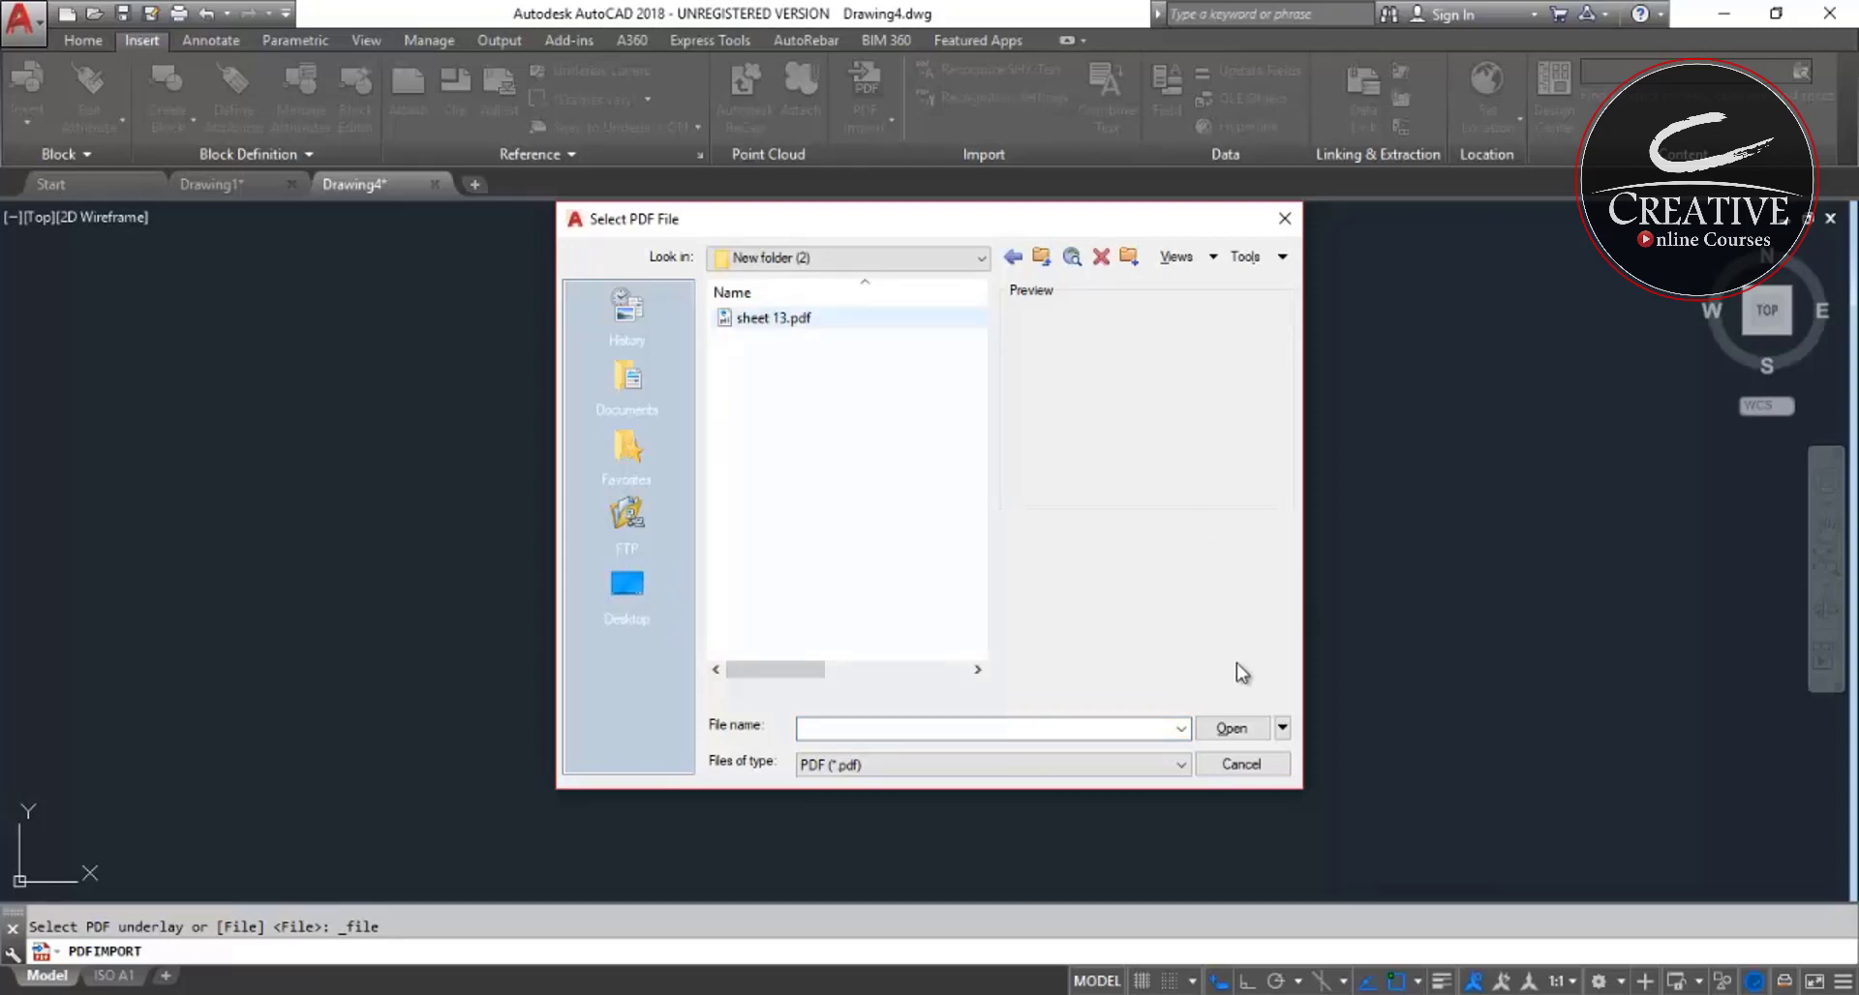
{"action": "key", "text": "Down"}
{"action": "left_click", "coordinate": [1232, 728]}
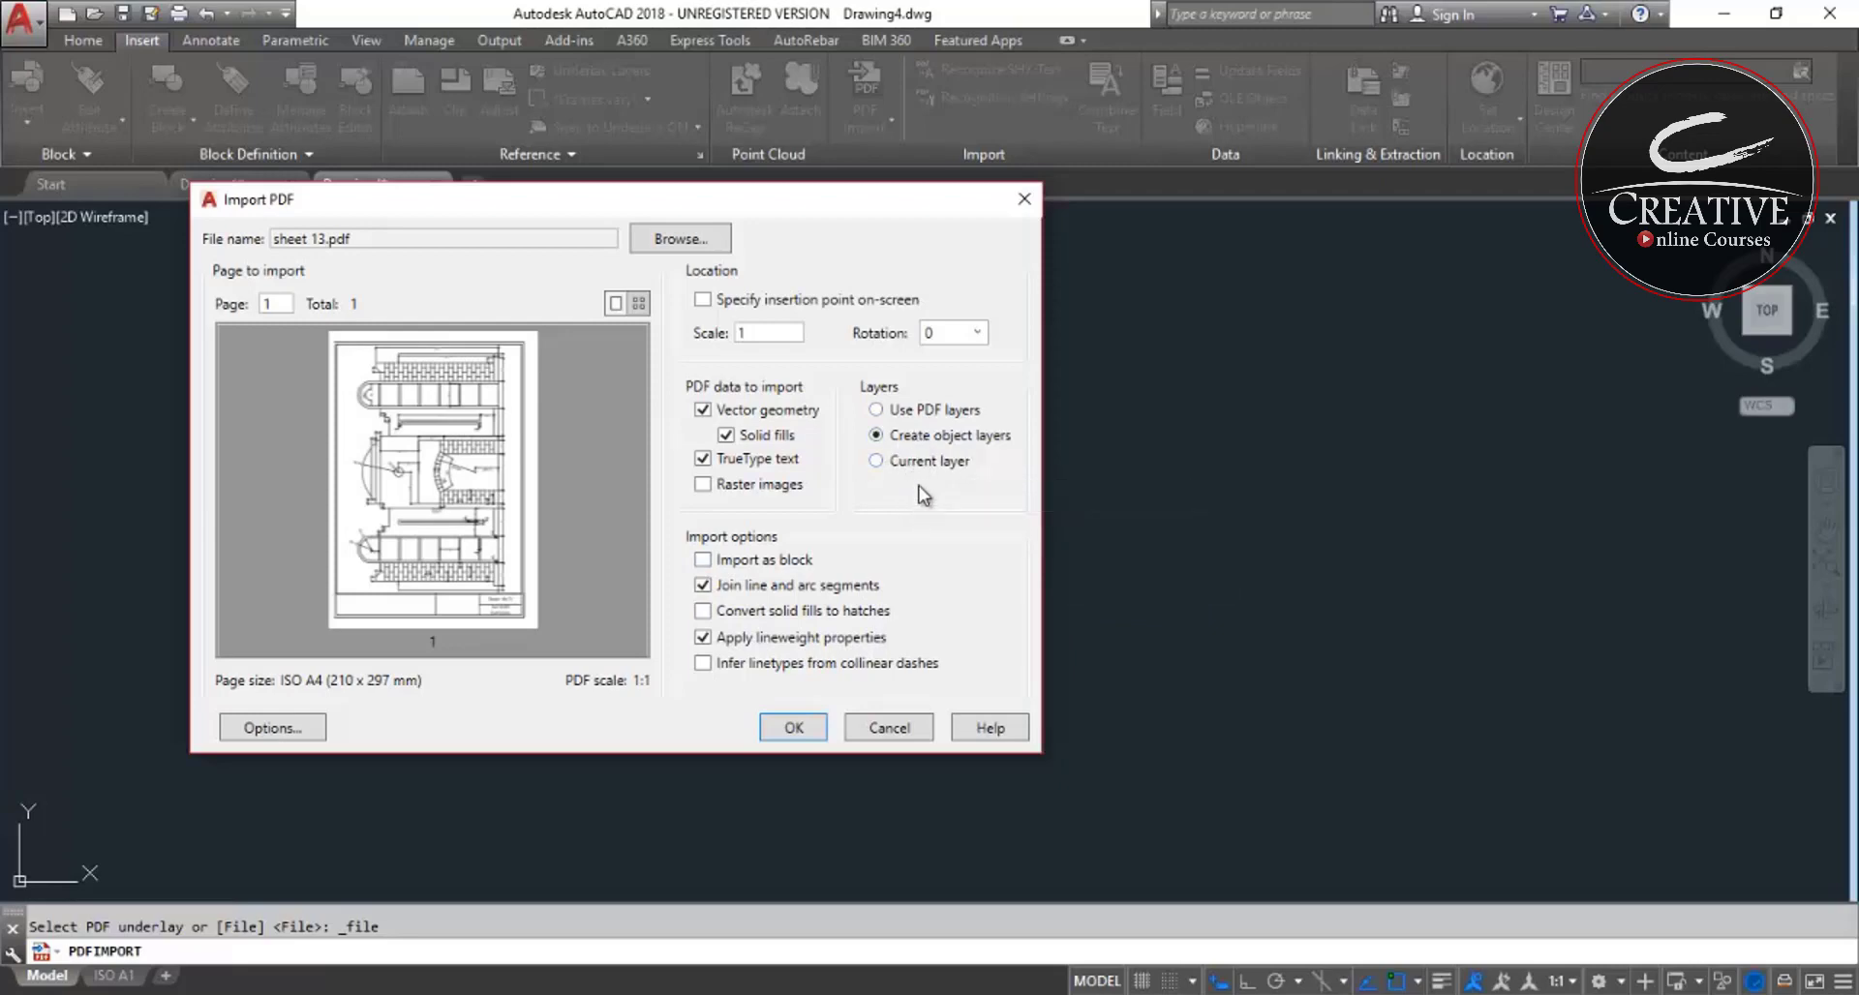
- Select Use PDF layers under Layers in the Import PDF dialog
{"action": "left_click", "coordinate": [957, 413]}
- Check Convert solid fills to hatches, then close the Options dialog
{"action": "left_click", "coordinate": [767, 616]}
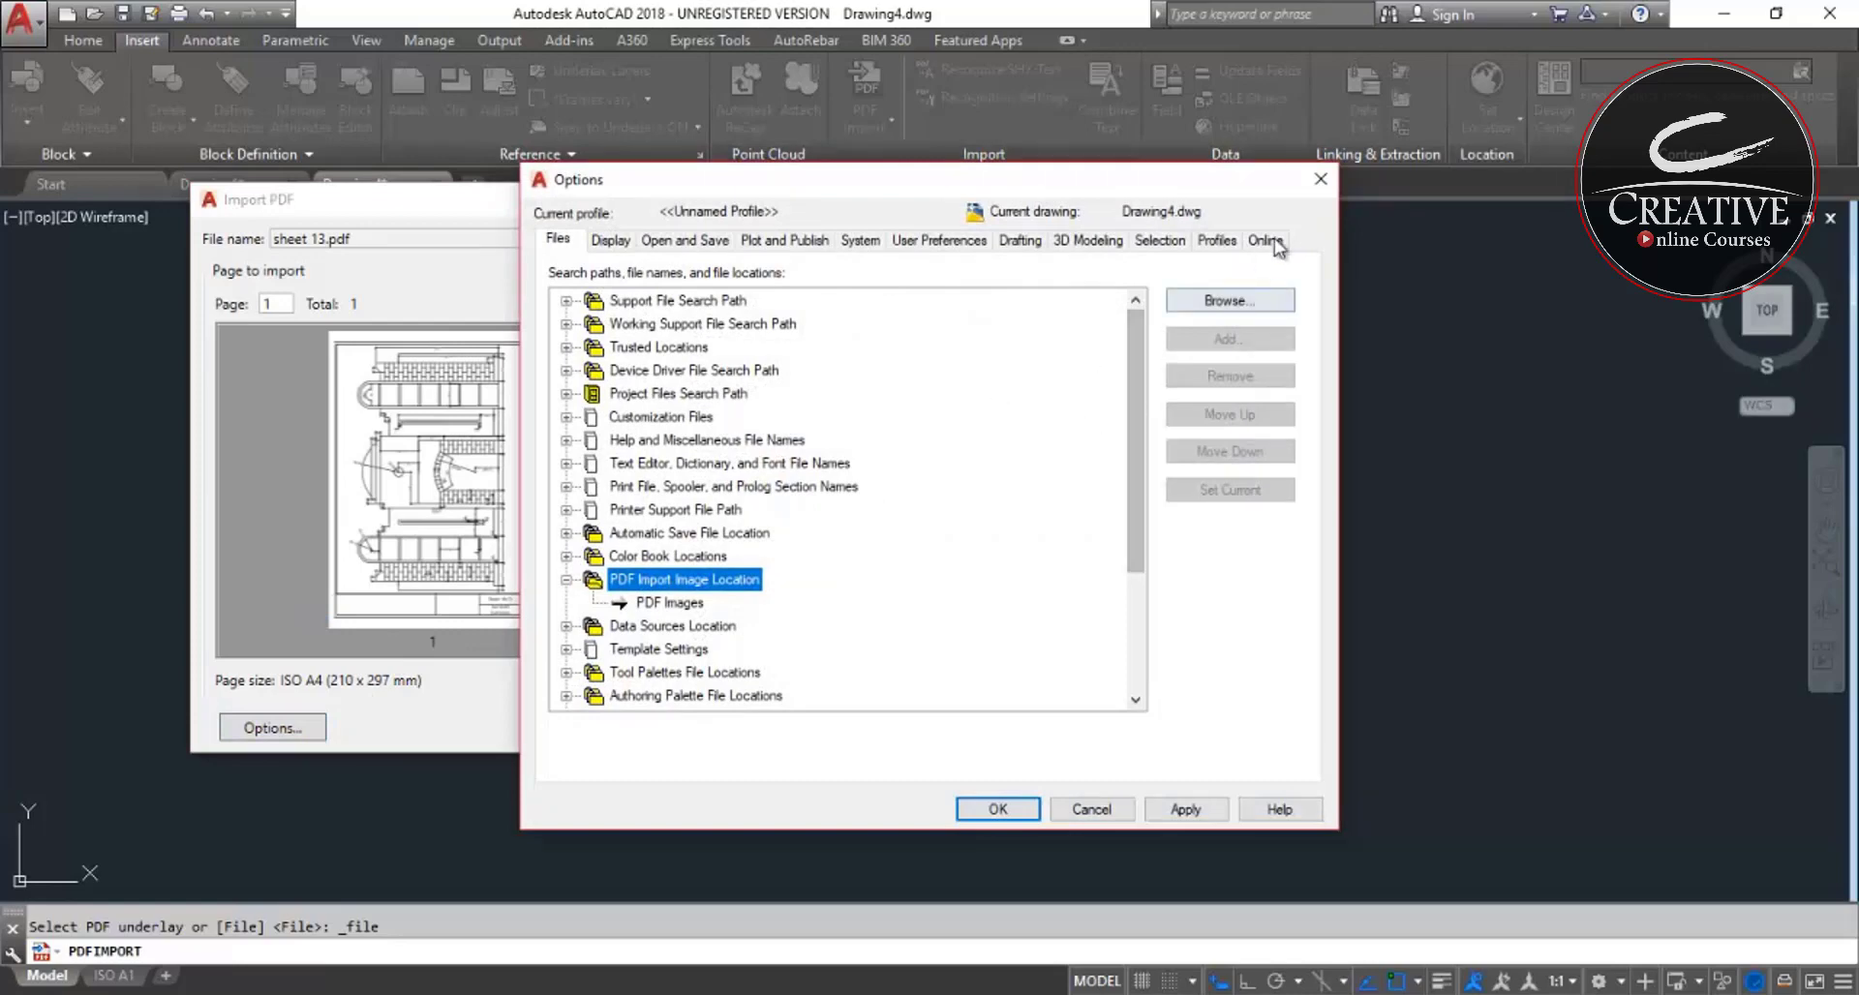
{"action": "left_click", "coordinate": [1321, 180]}
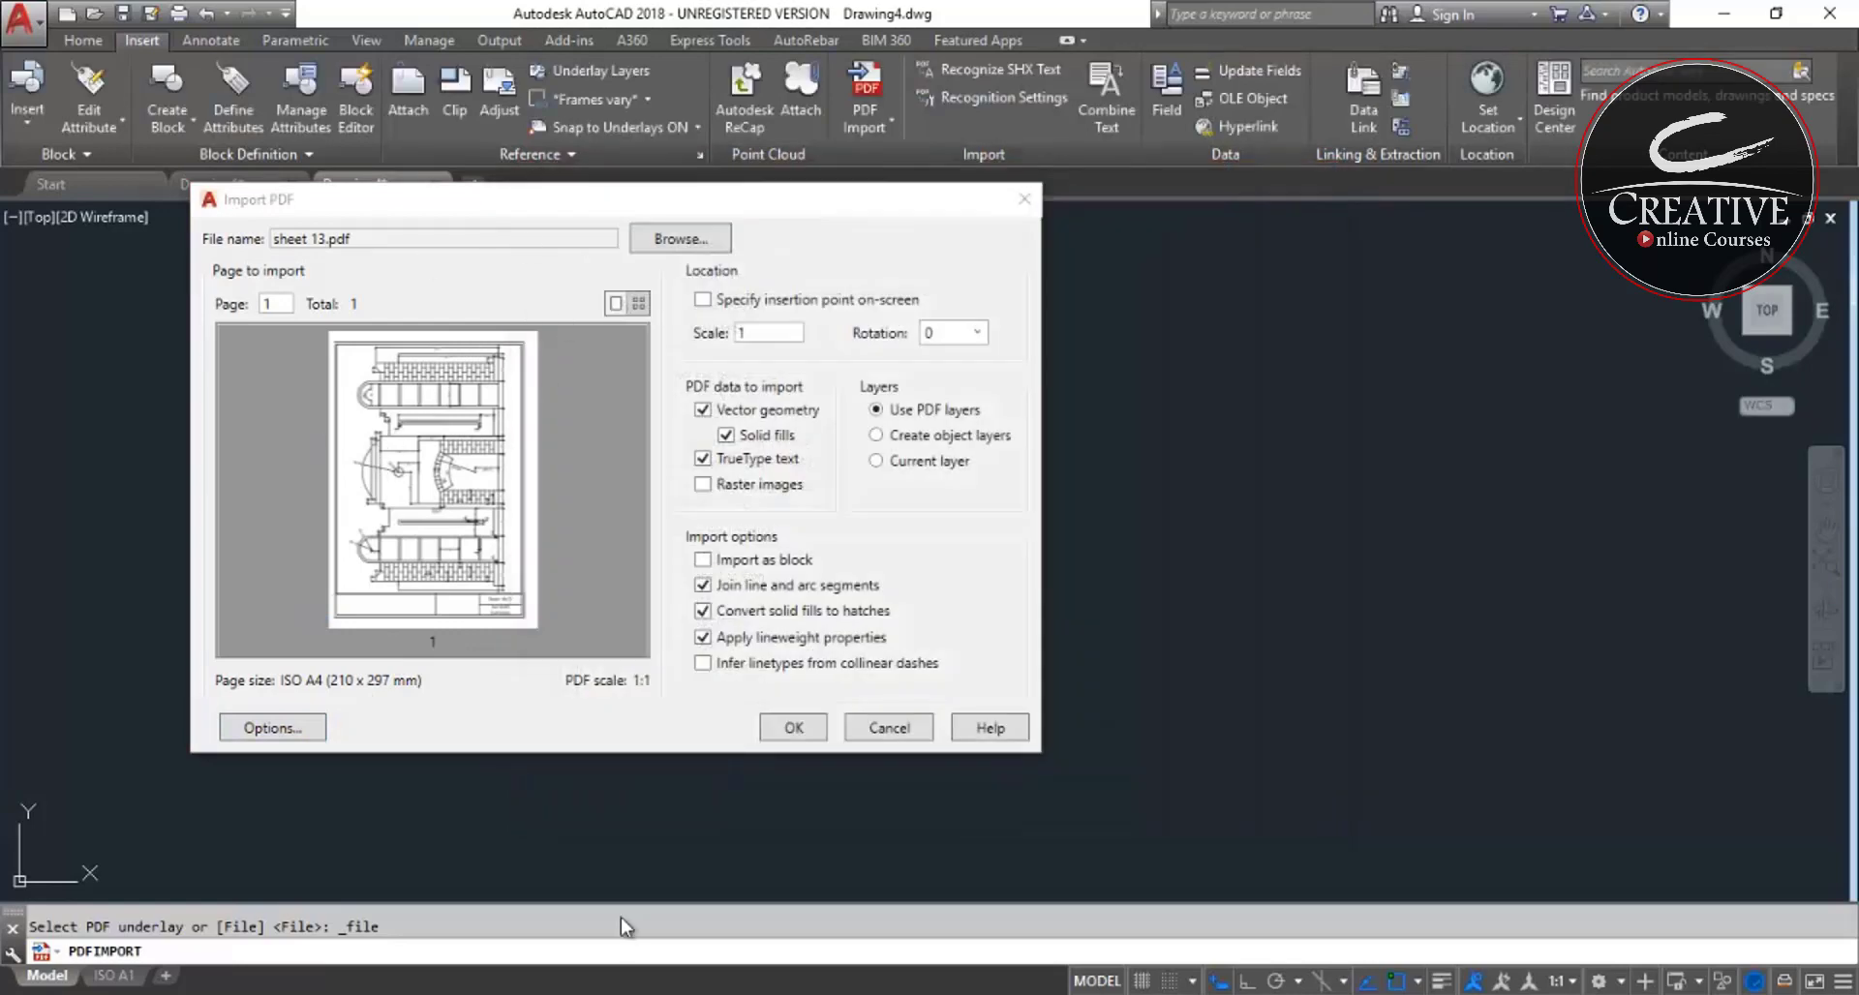
- Import page 1 of sheet 13, then zoom and pan around the plan's dimensions
{"action": "left_click", "coordinate": [781, 733]}
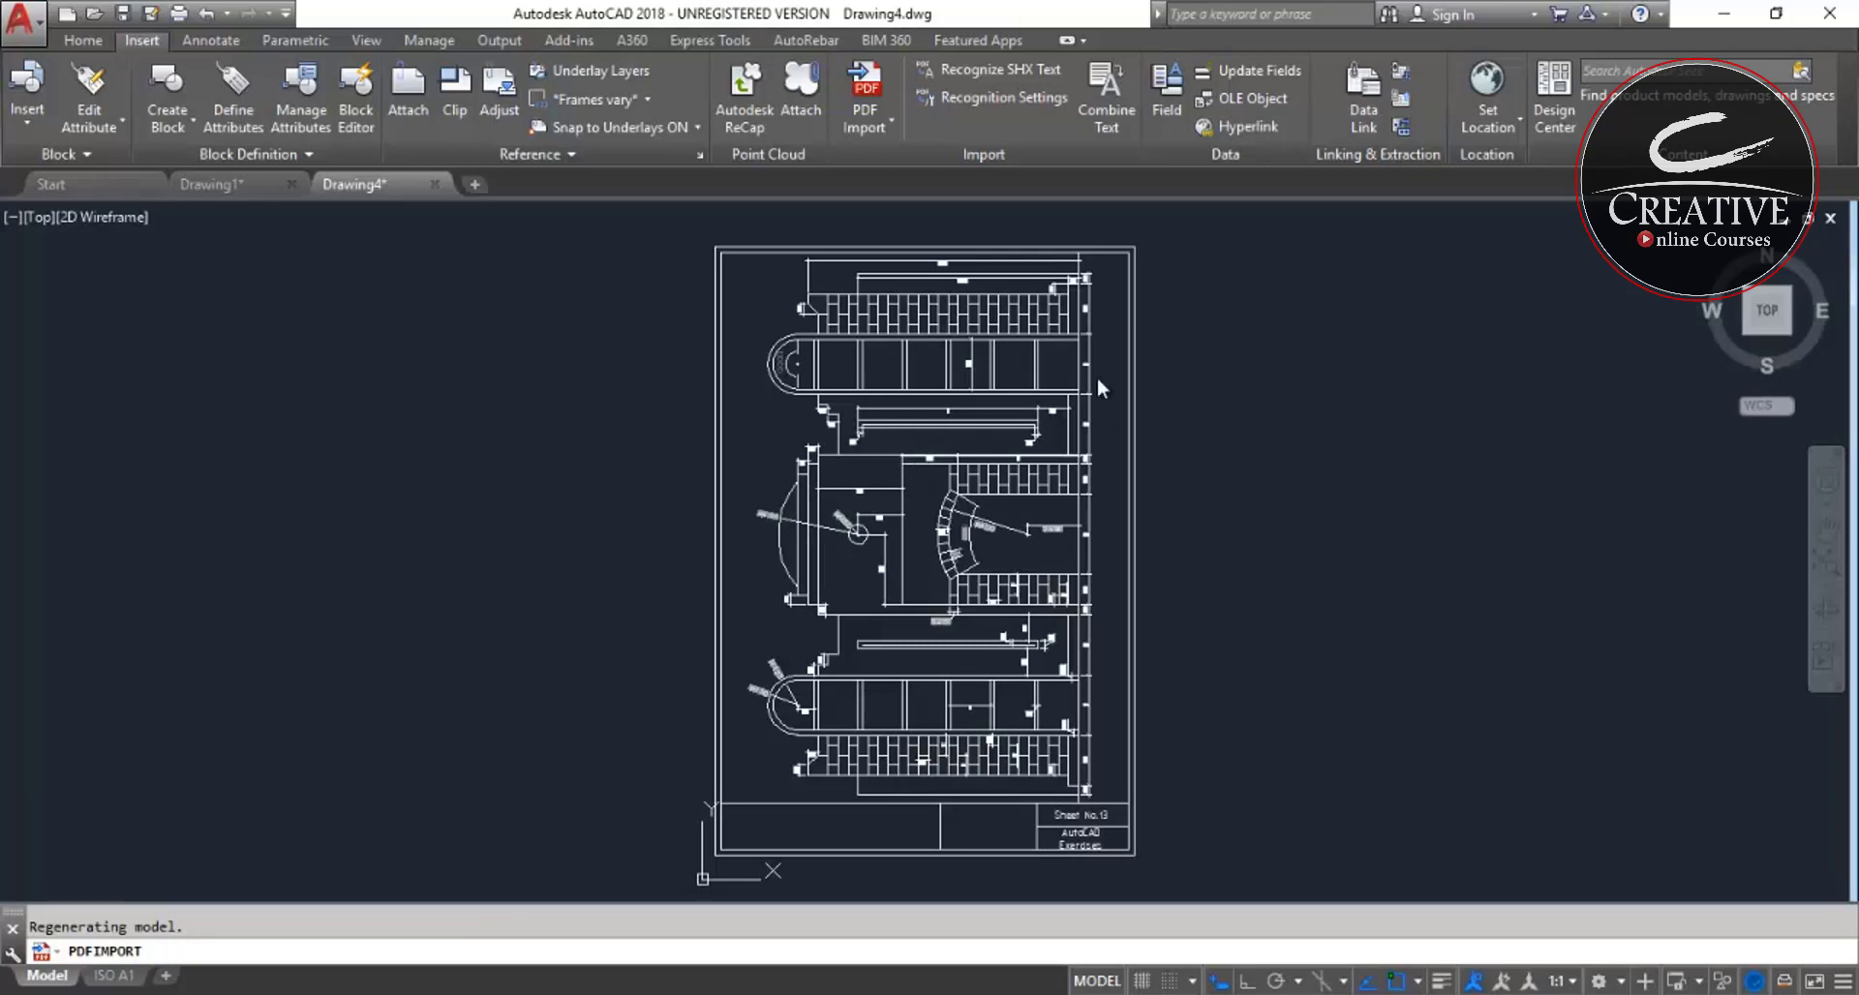
{"action": "scroll", "coordinate": [987, 541], "scroll_direction": "up", "scroll_amount": 4}
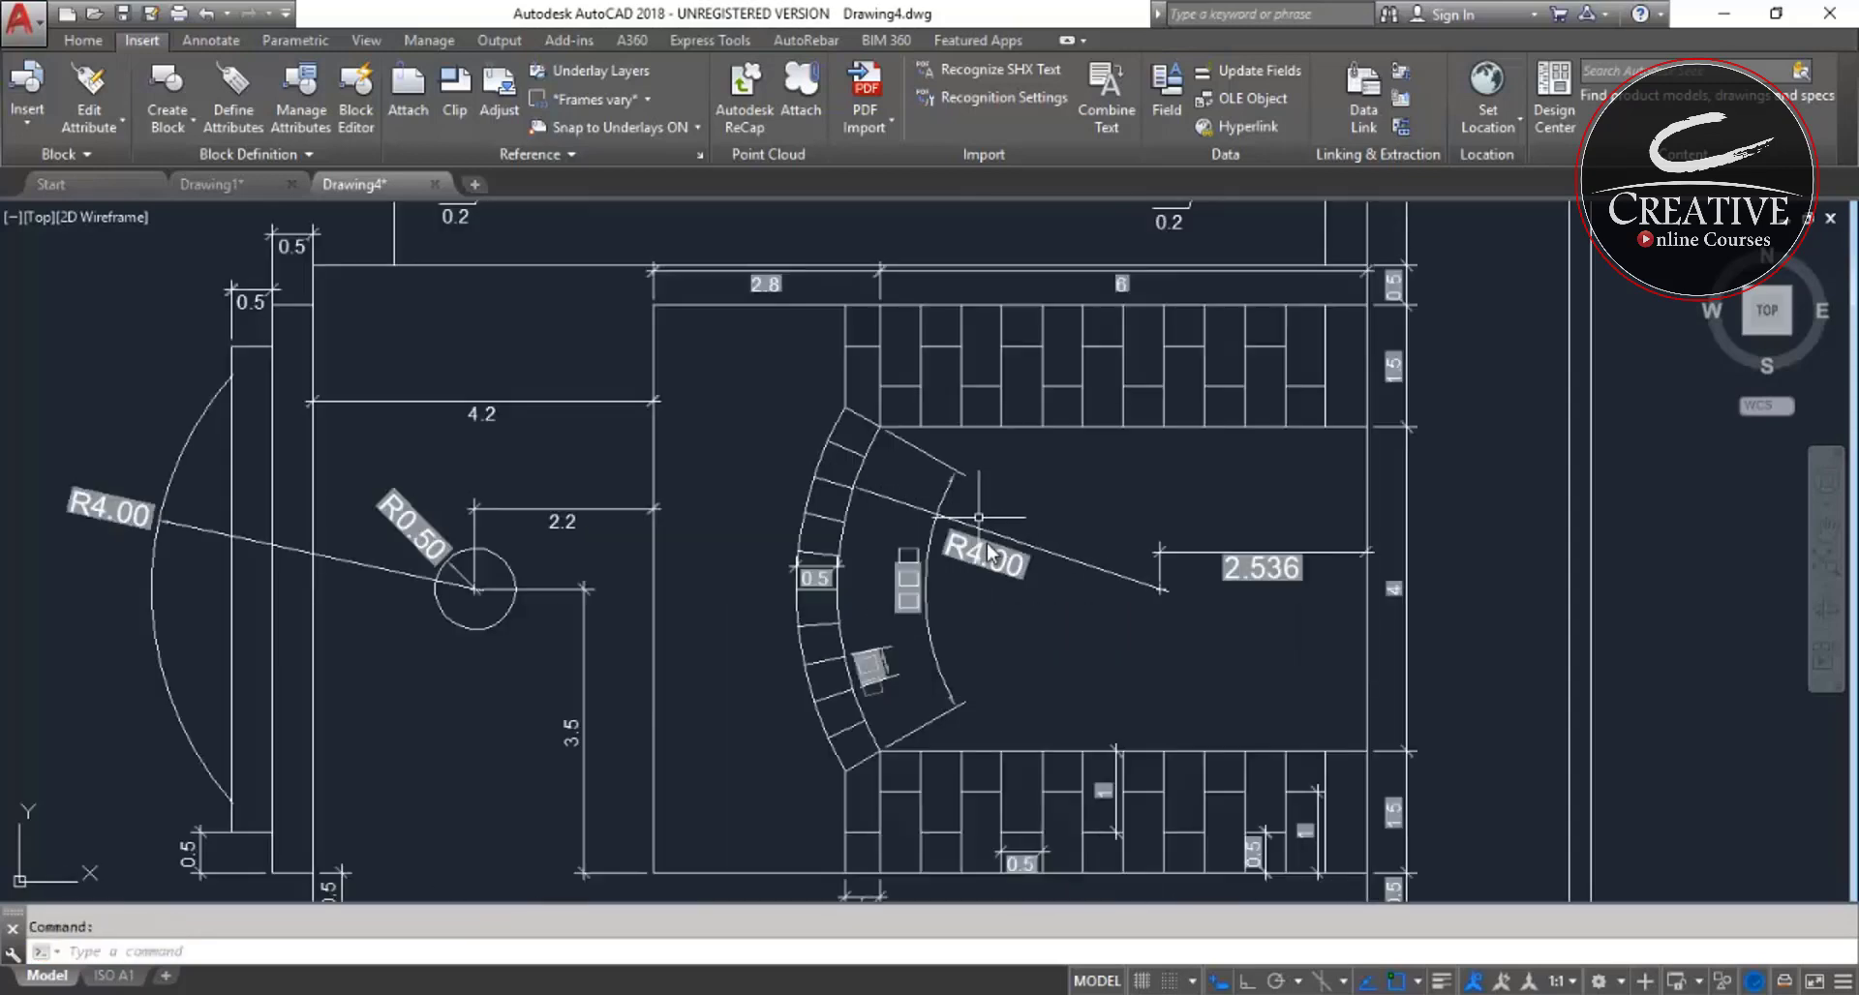
{"action": "scroll", "coordinate": [986, 556], "scroll_direction": "up", "scroll_amount": 2}
{"action": "scroll", "coordinate": [930, 579], "scroll_direction": "up", "scroll_amount": 3}
{"action": "scroll", "coordinate": [920, 582], "scroll_direction": "down", "scroll_amount": 2}
{"action": "scroll", "coordinate": [676, 638], "scroll_direction": "down", "scroll_amount": 5}
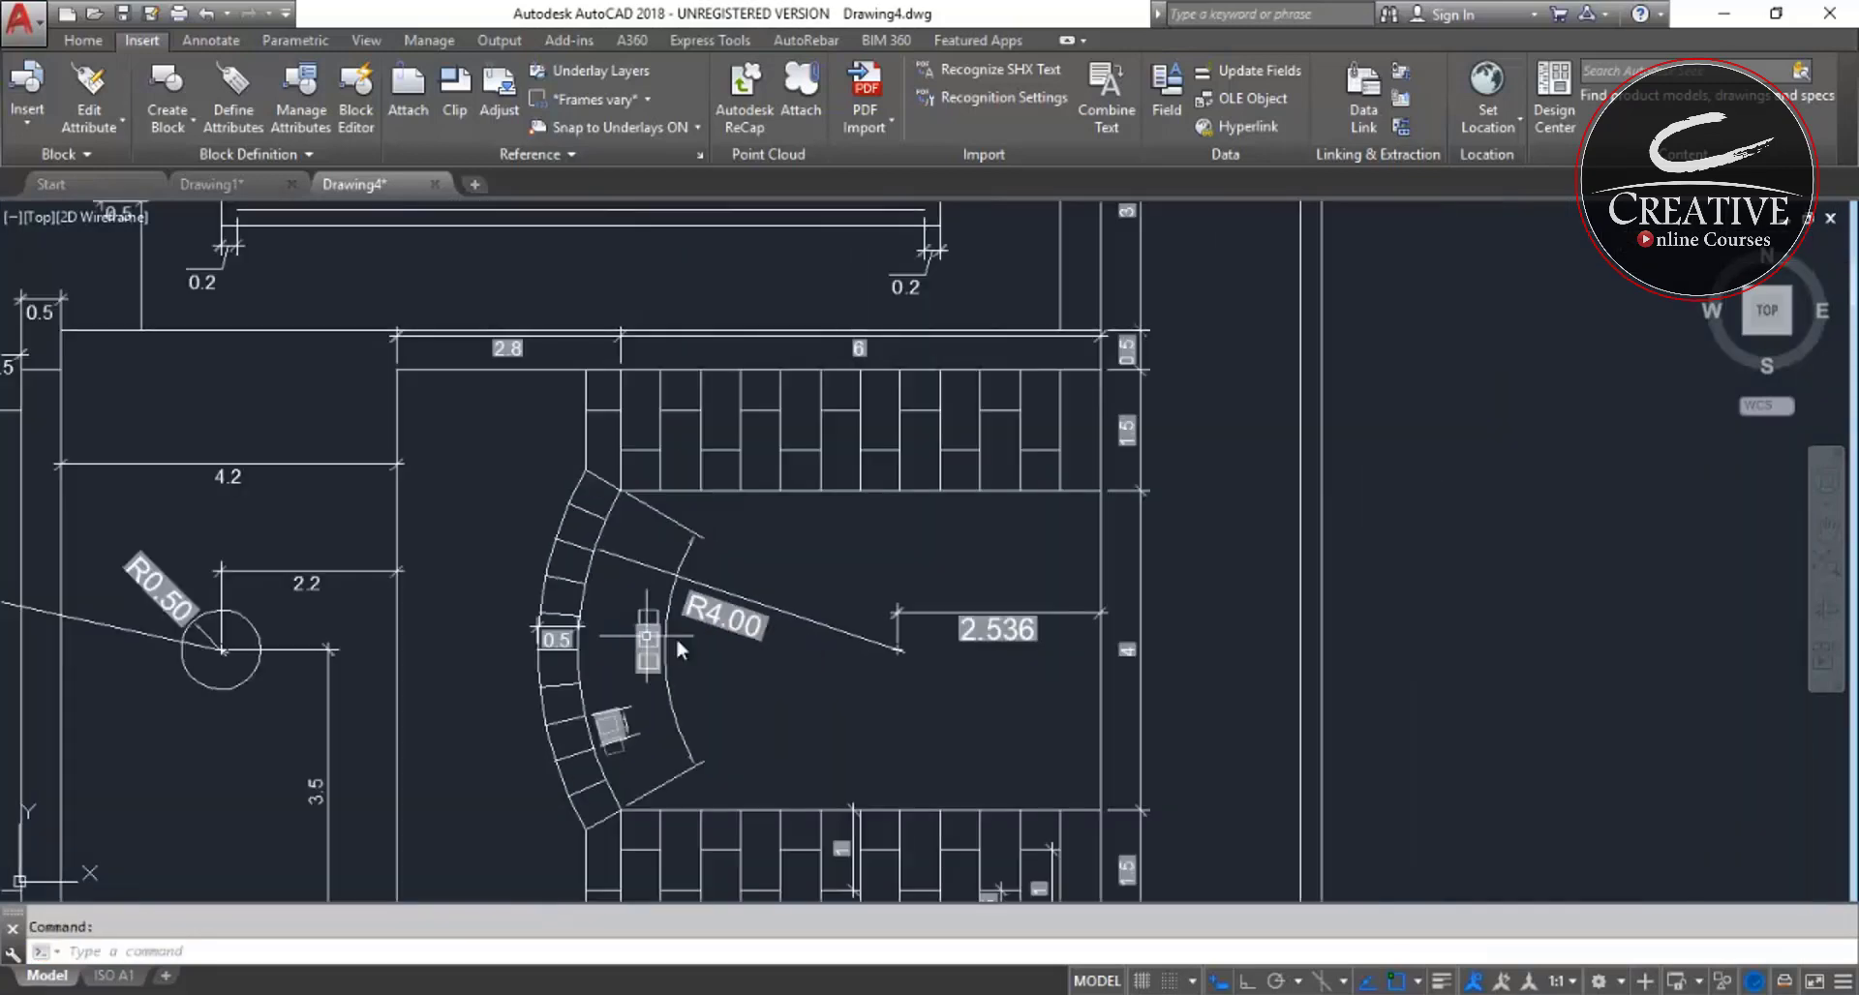
{"action": "scroll", "coordinate": [971, 537], "scroll_direction": "up", "scroll_amount": 3}
{"action": "middle_click_drag", "start_coordinate": [971, 528], "coordinate": [701, 527]}
{"action": "scroll", "coordinate": [701, 528], "scroll_direction": "up", "scroll_amount": 2}
{"action": "scroll", "coordinate": [576, 593], "scroll_direction": "up", "scroll_amount": 1}
{"action": "scroll", "coordinate": [881, 581], "scroll_direction": "up", "scroll_amount": 1}
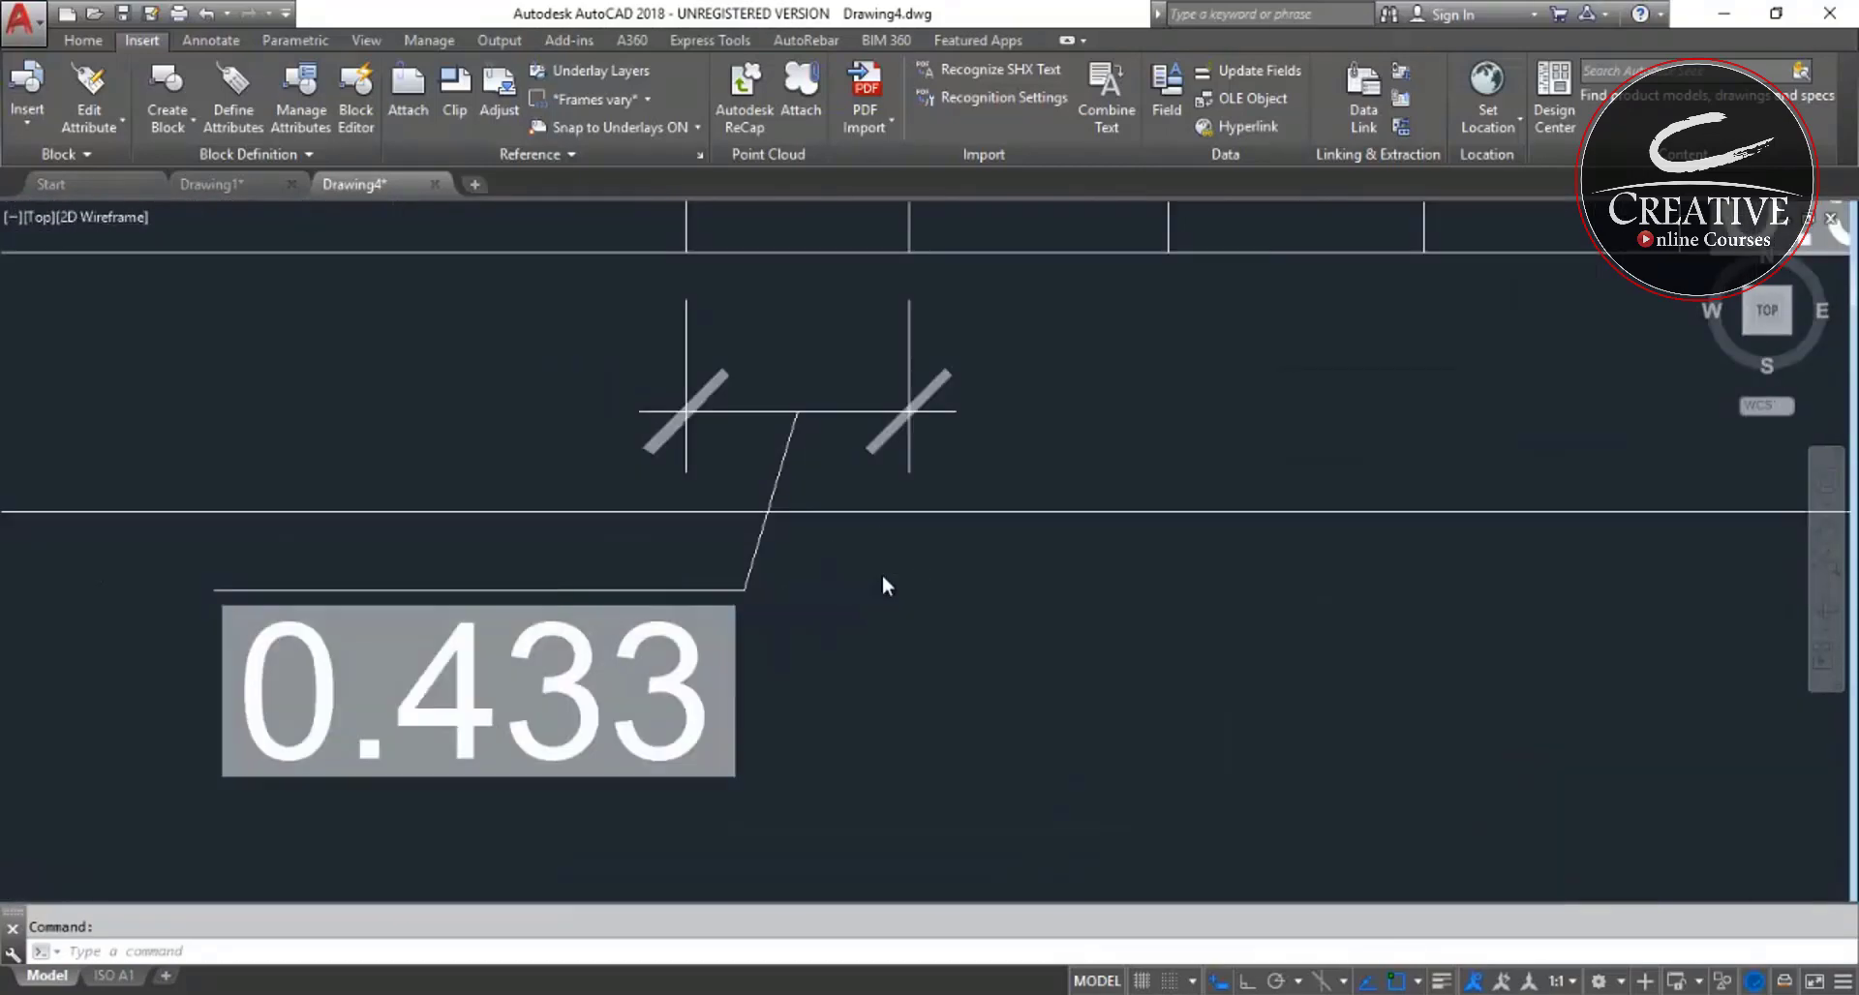
{"action": "scroll", "coordinate": [881, 573], "scroll_direction": "down", "scroll_amount": 4}
{"action": "scroll", "coordinate": [969, 572], "scroll_direction": "down", "scroll_amount": 2}
{"action": "scroll", "coordinate": [986, 473], "scroll_direction": "down", "scroll_amount": 1}
{"action": "scroll", "coordinate": [1027, 455], "scroll_direction": "down", "scroll_amount": 3}
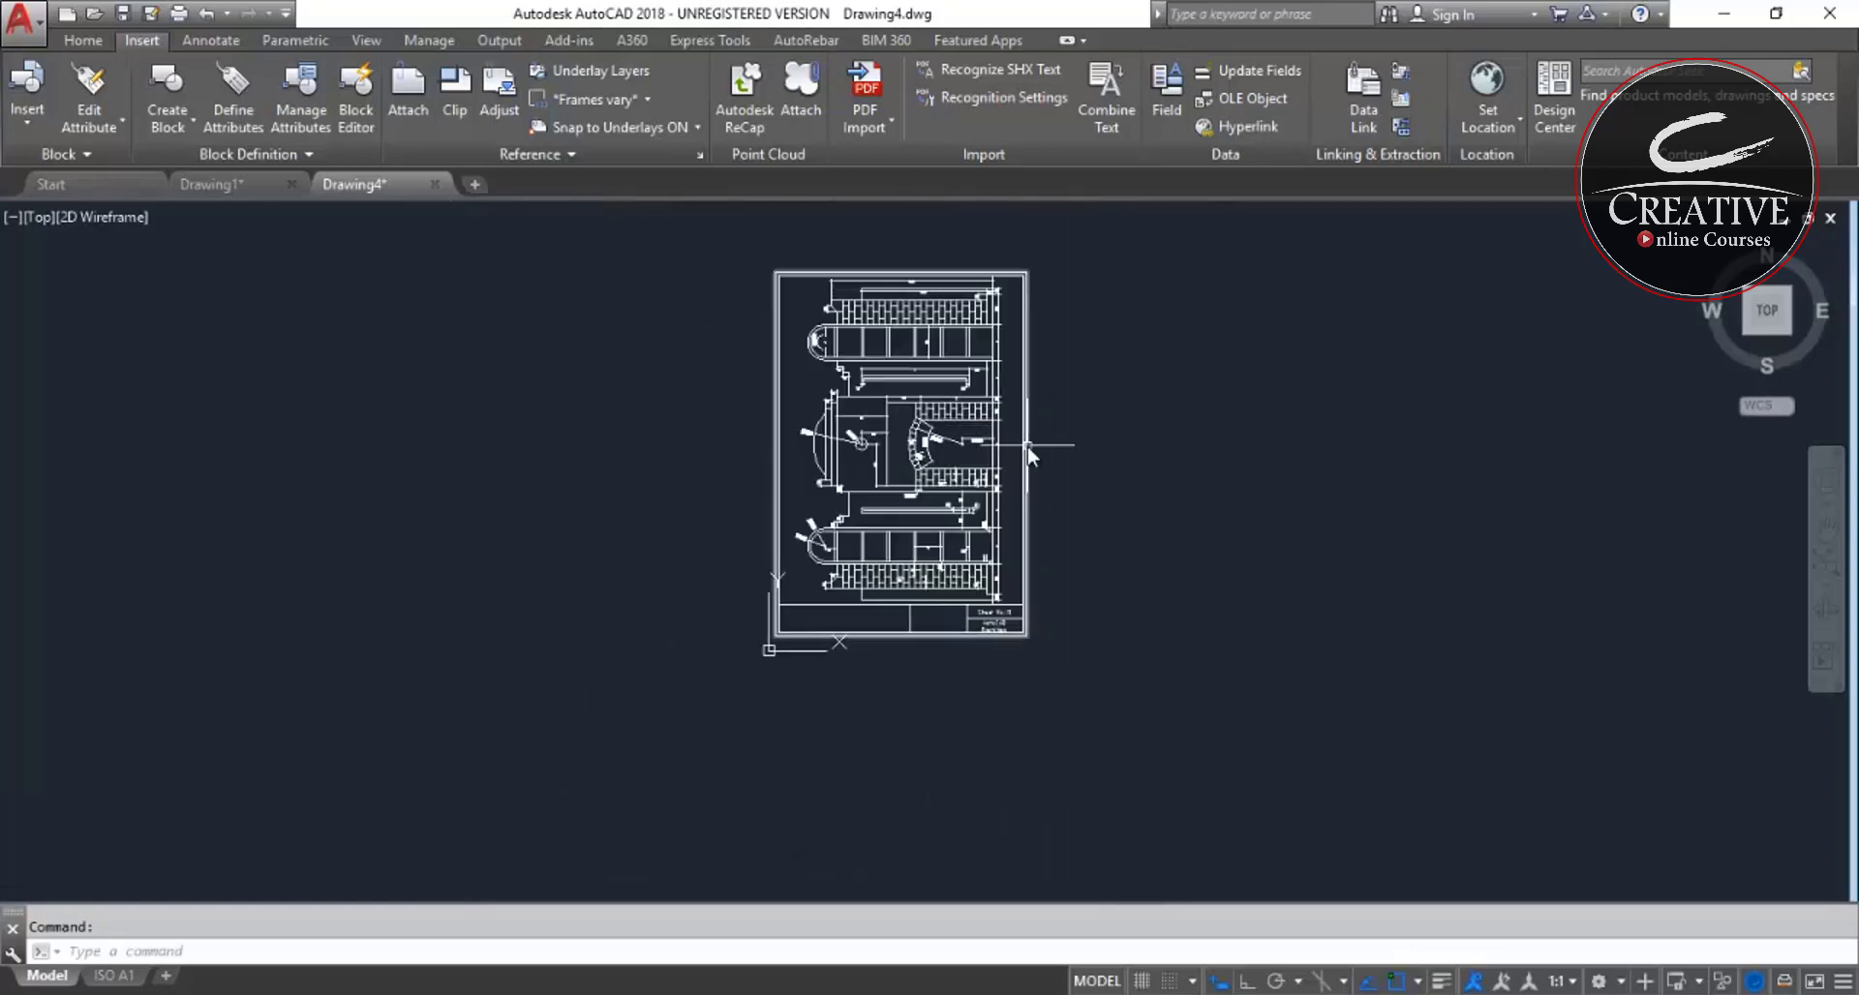
- Crossing-select the whole sheet and rotate it 90° with Ortho so the elevation stands upright
{"action": "left_click", "coordinate": [1123, 202]}
{"action": "left_click", "coordinate": [674, 703]}
{"action": "type", "text": "RO"}
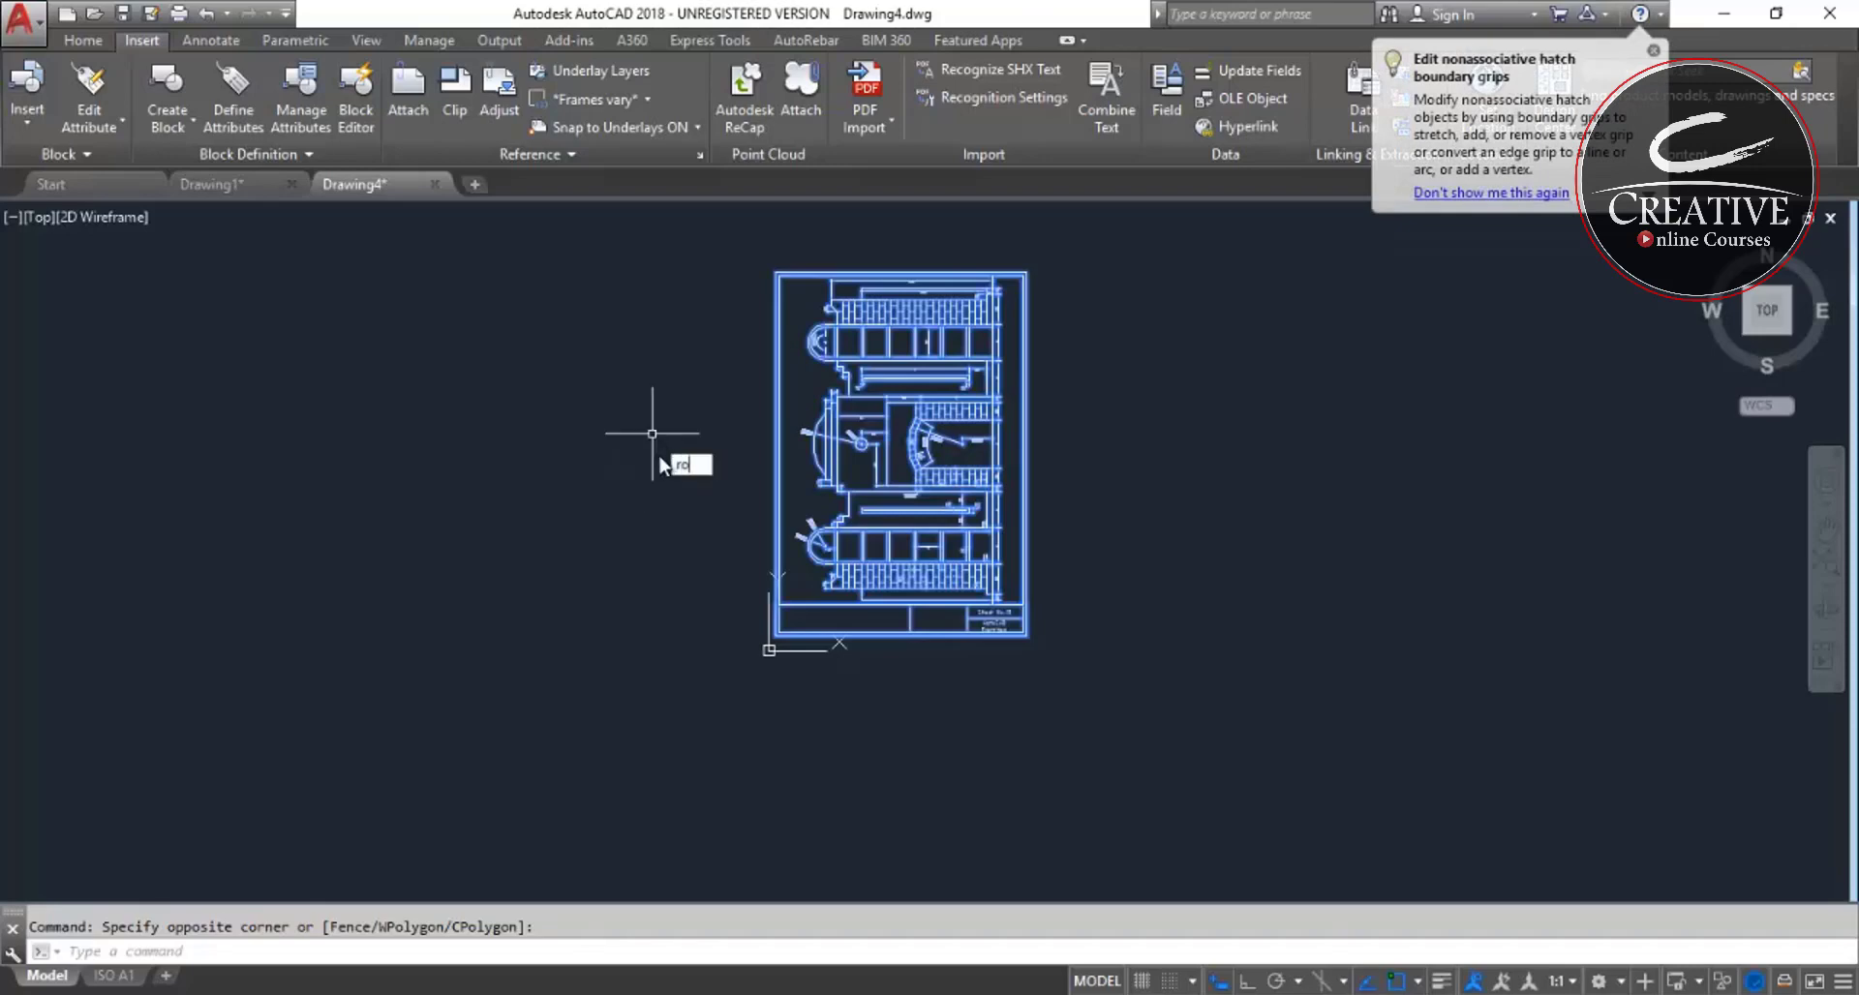
{"action": "key", "text": "Return"}
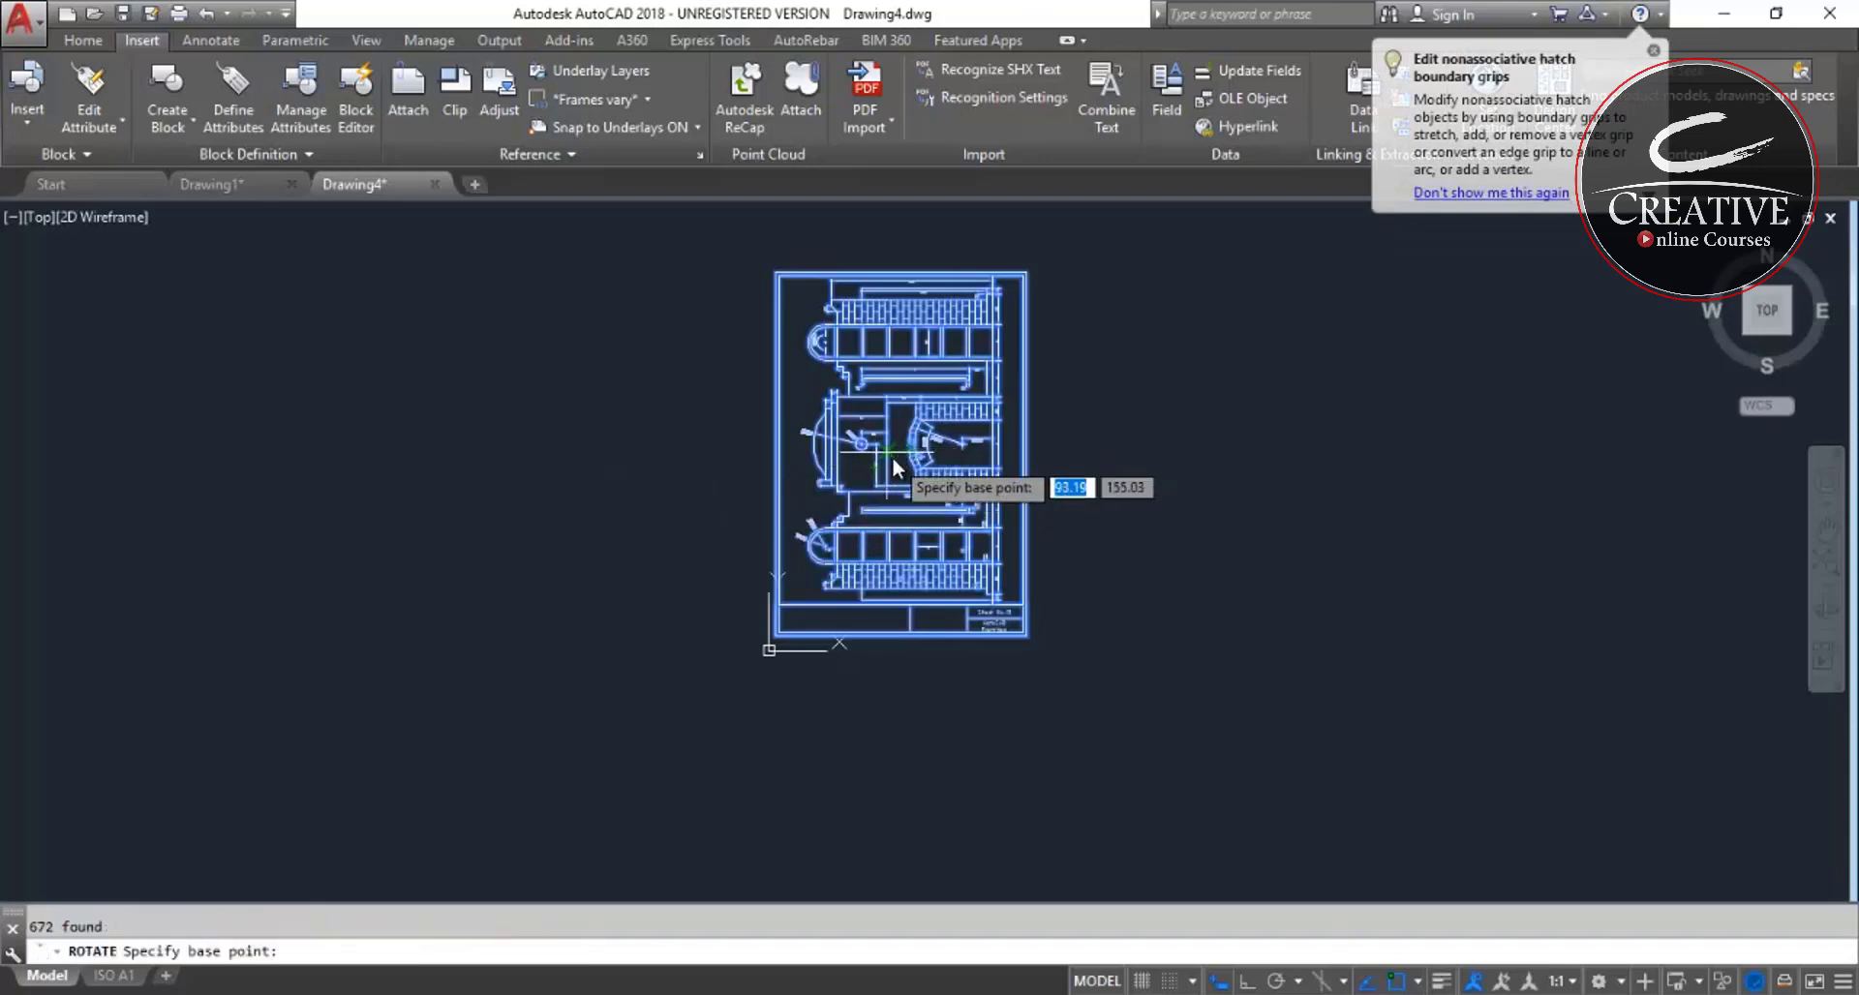
{"action": "left_click", "coordinate": [907, 445]}
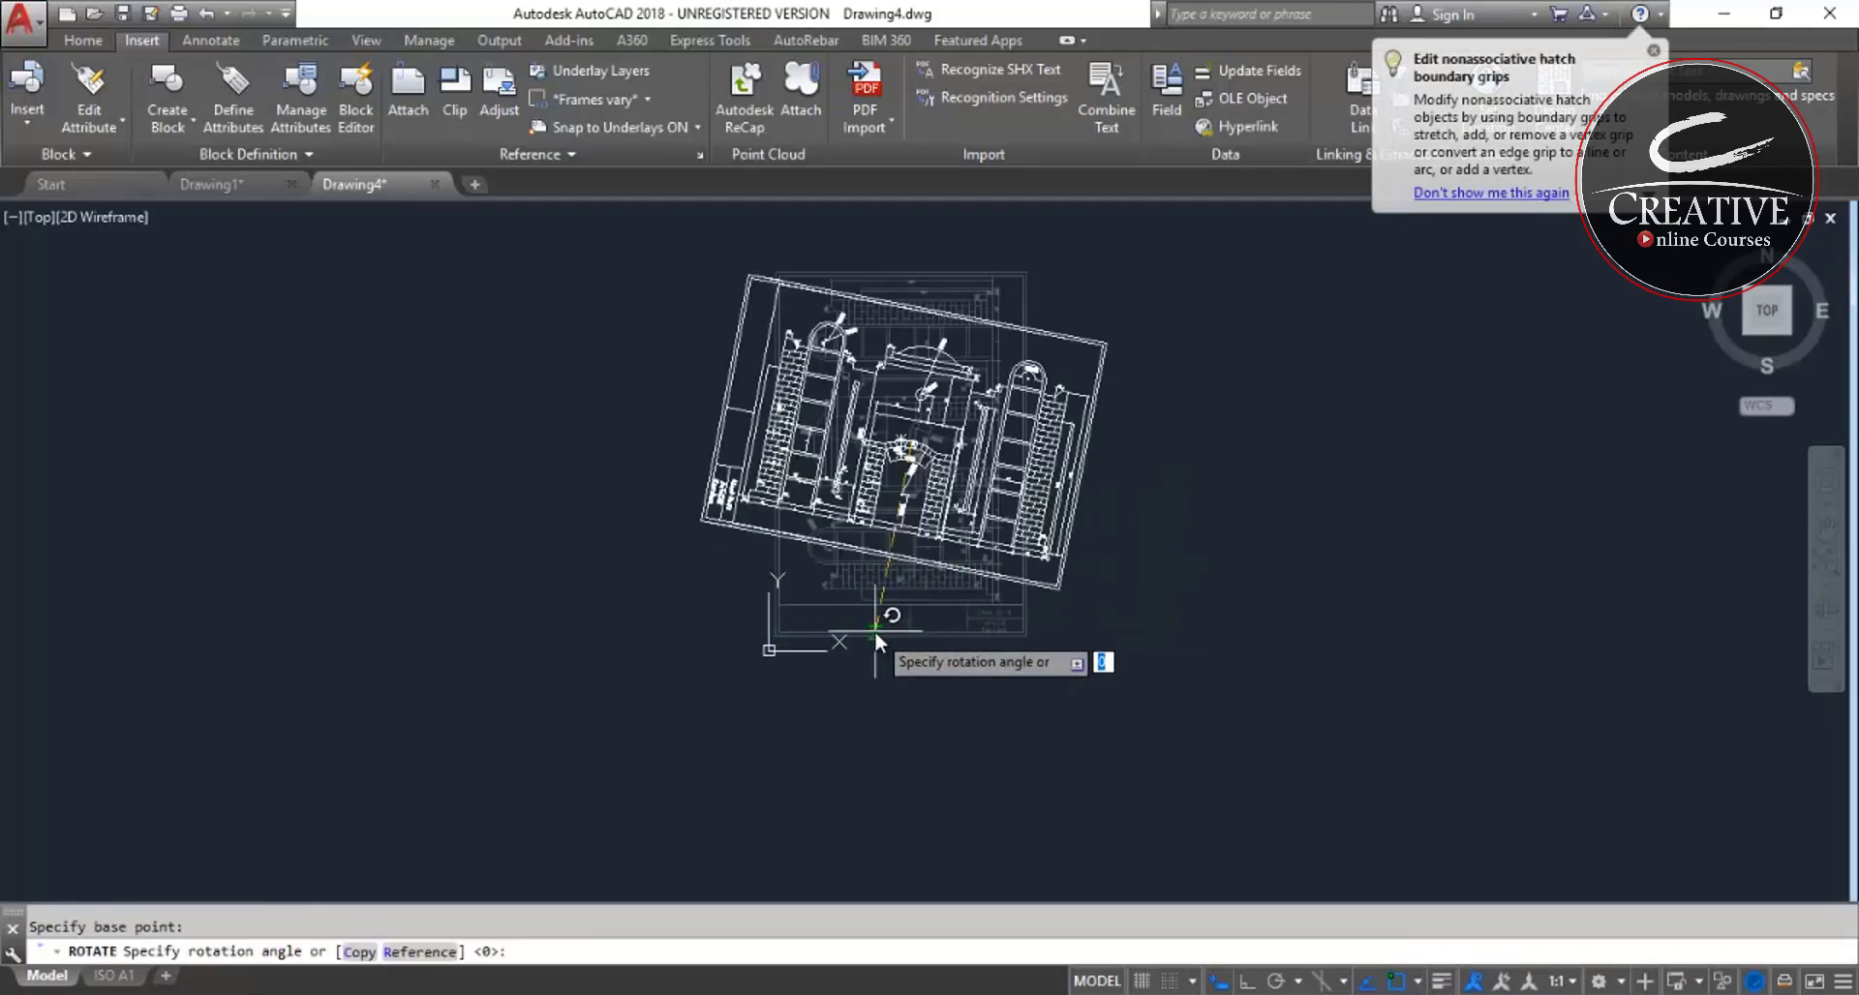
{"action": "key", "text": "F8"}
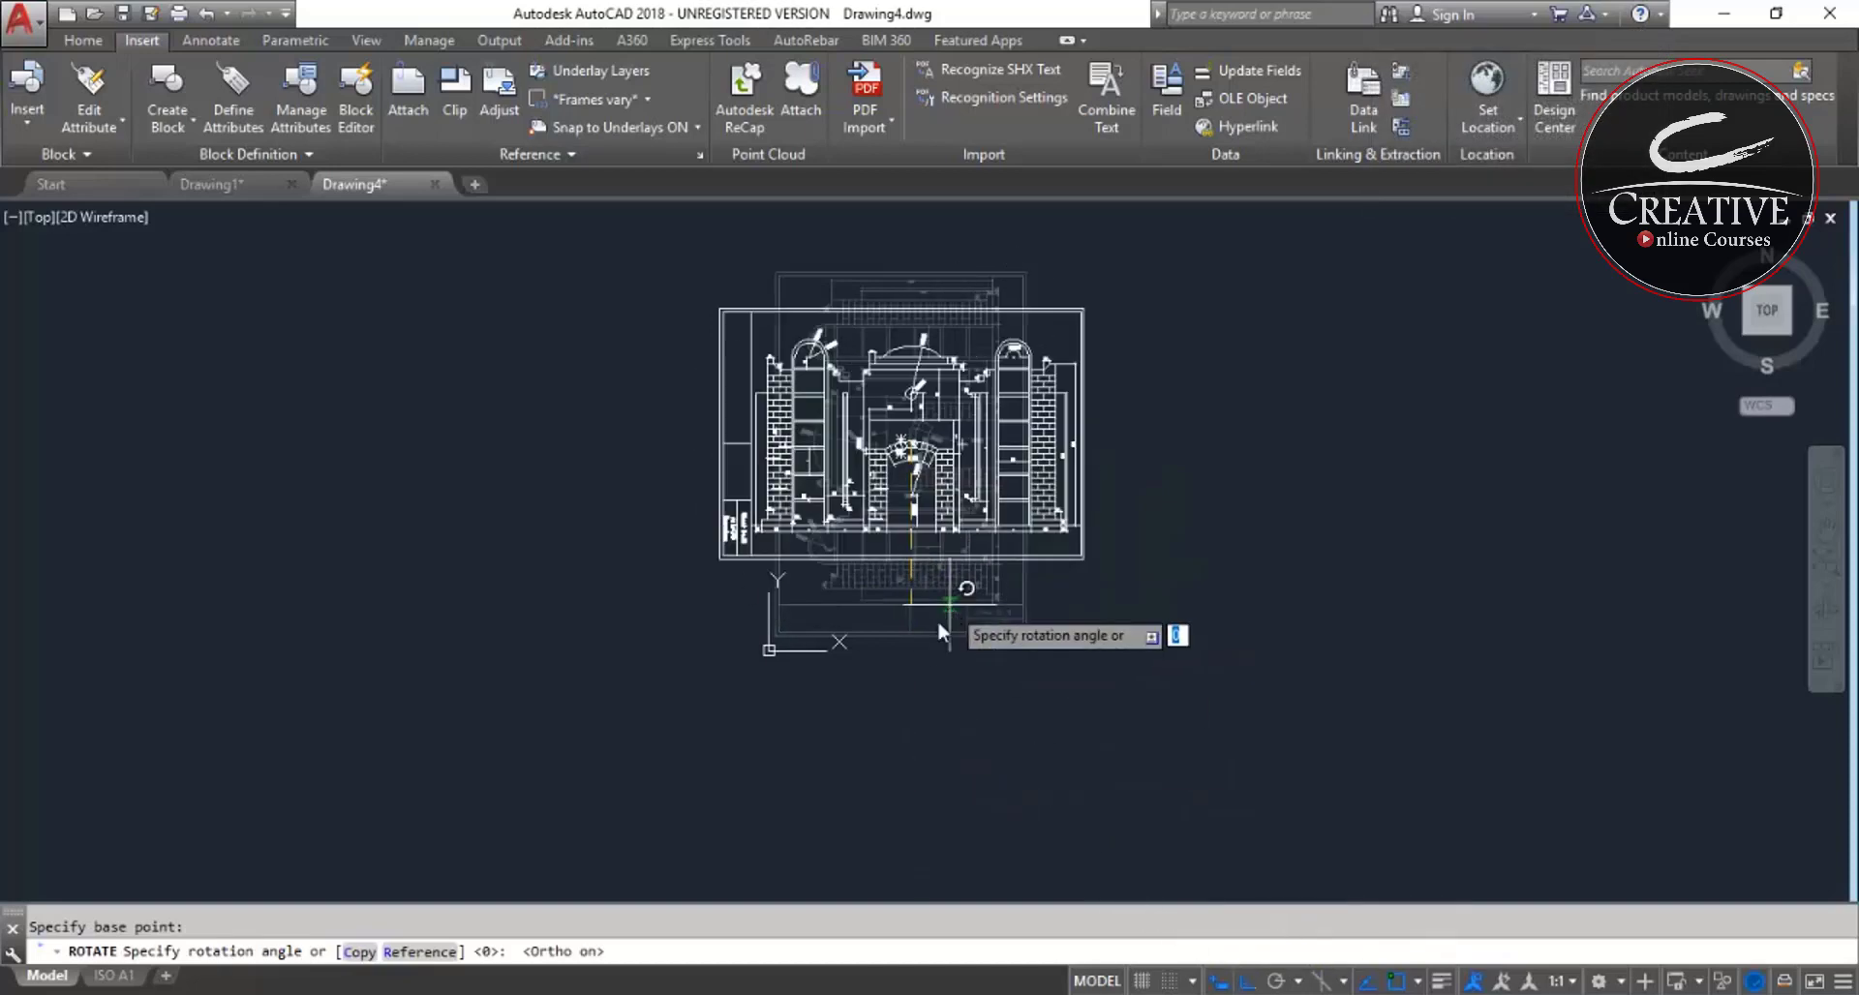
{"action": "left_click", "coordinate": [942, 618]}
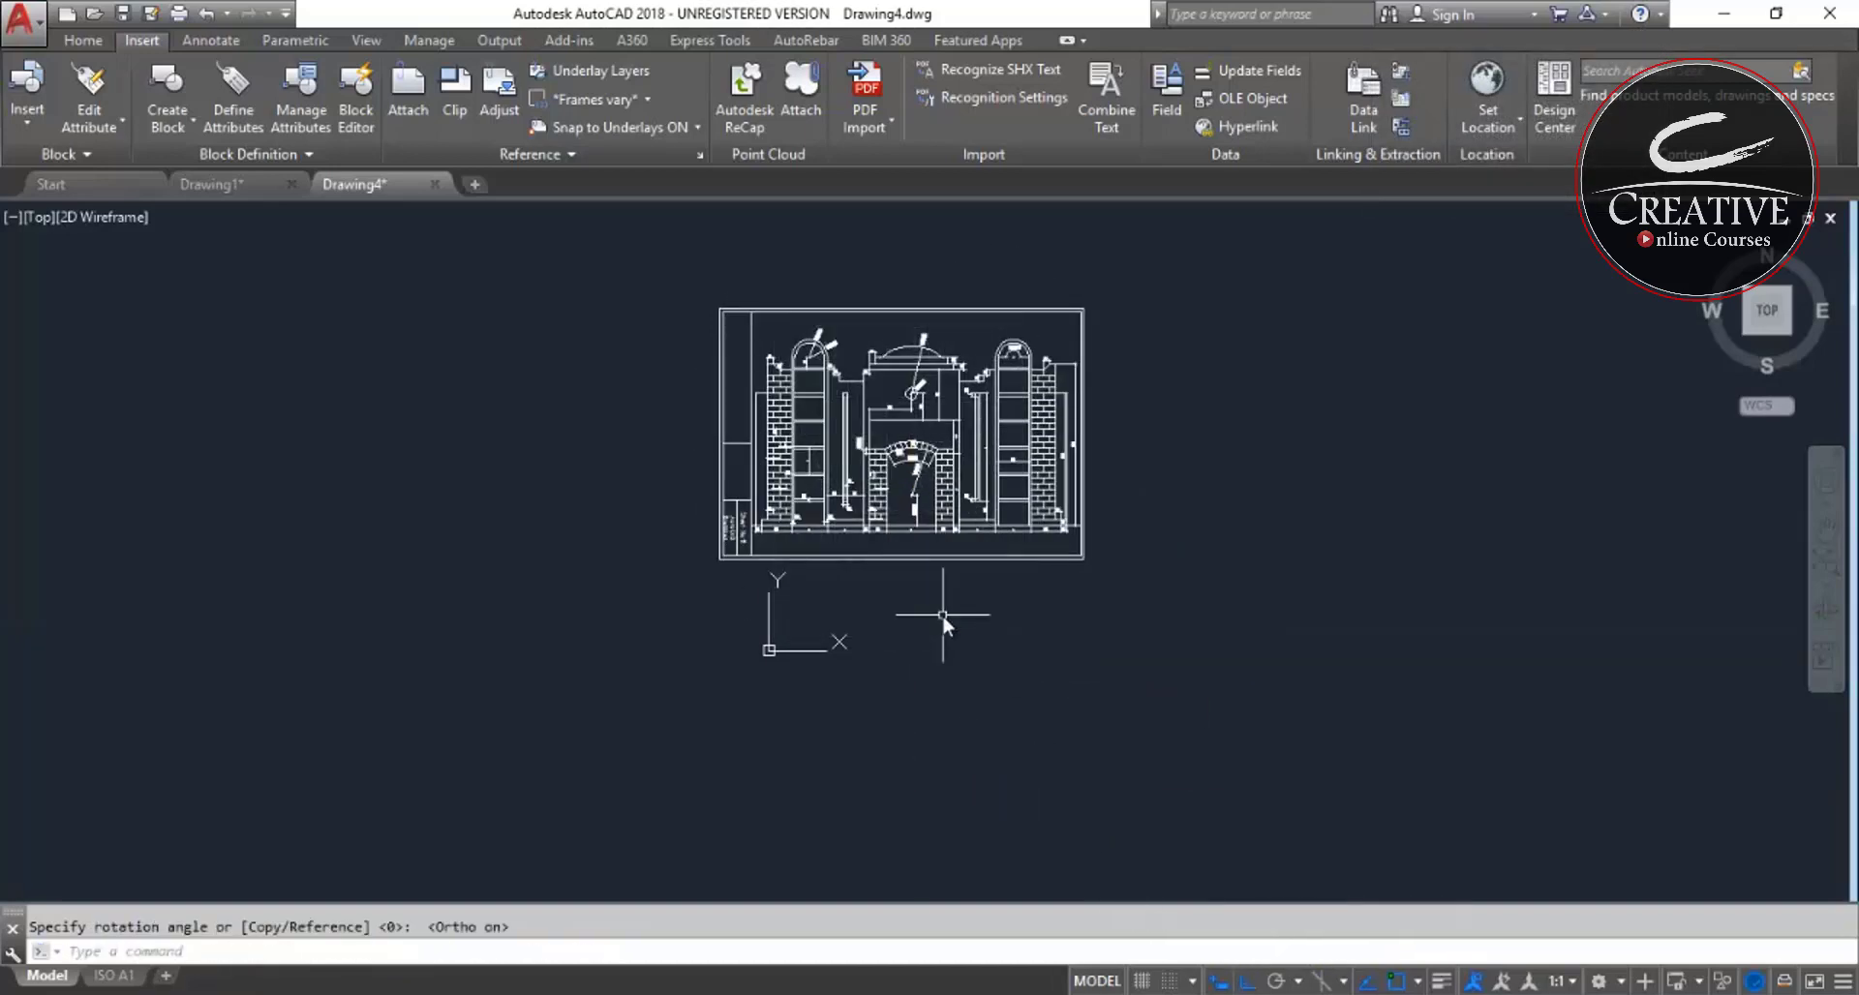
{"action": "key", "text": "Escape"}
{"action": "scroll", "coordinate": [900, 341], "scroll_direction": "up", "scroll_amount": 5}
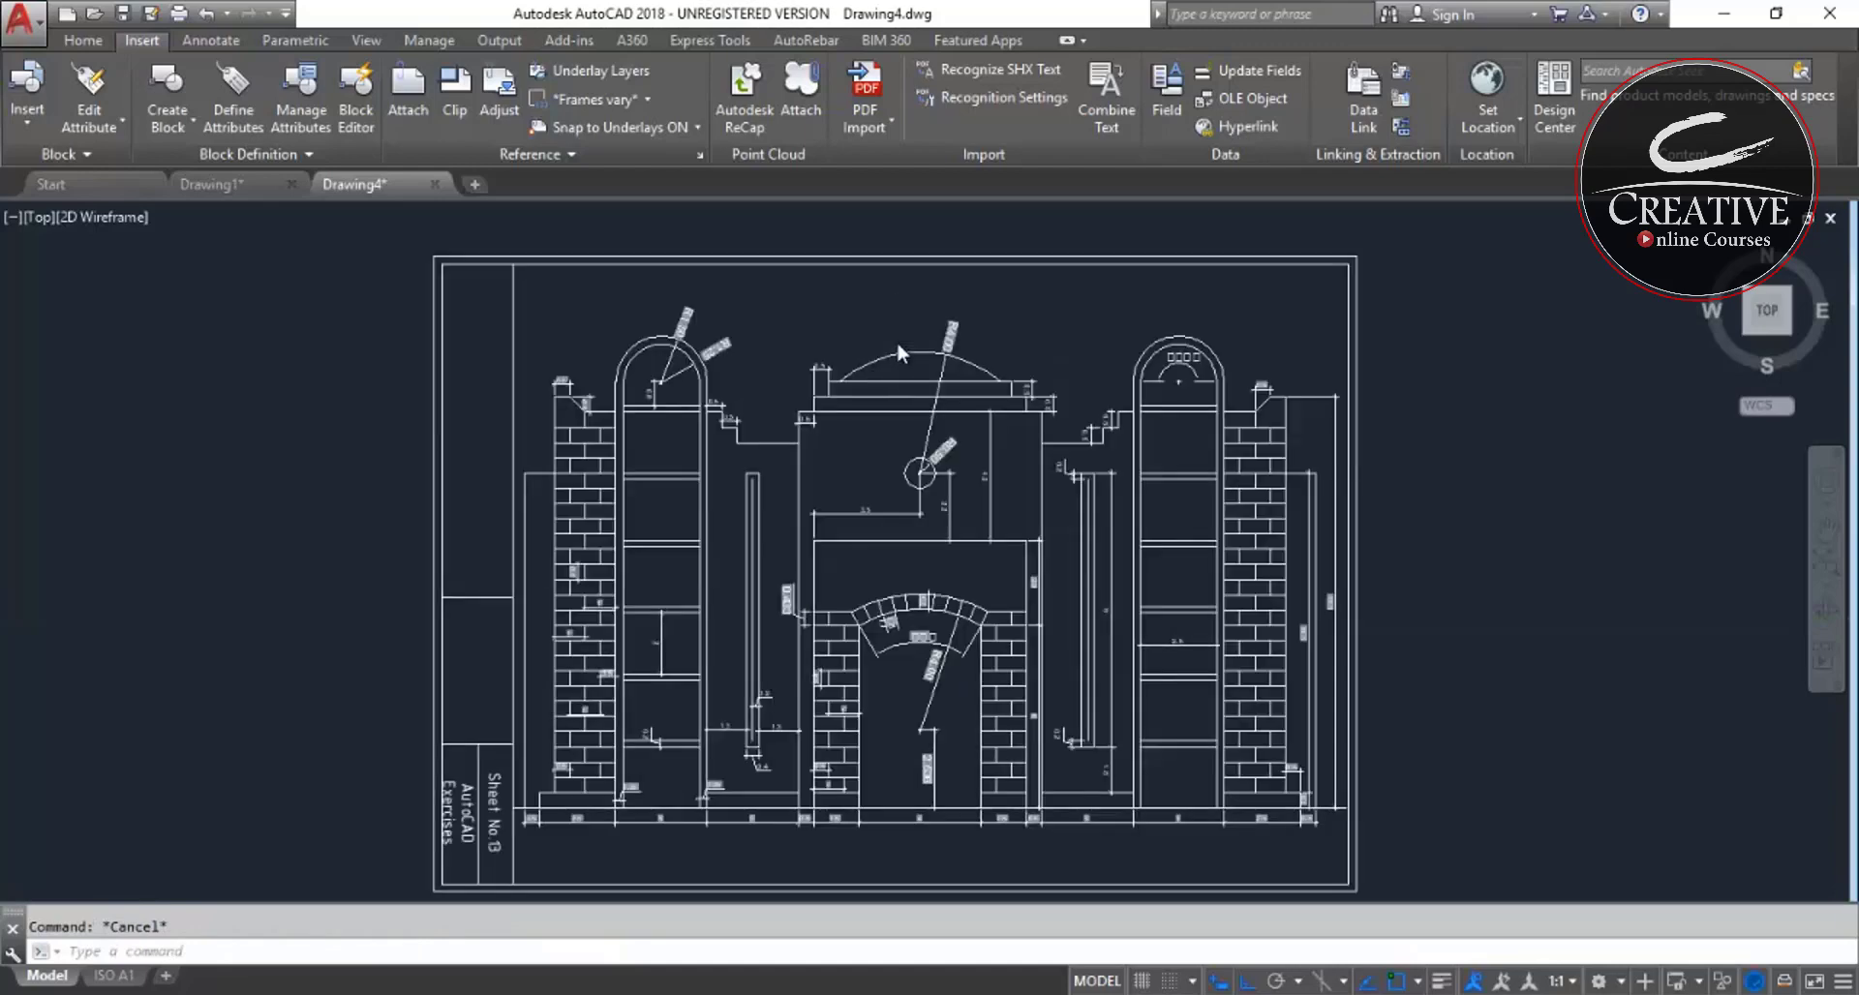
{"action": "scroll", "coordinate": [896, 341], "scroll_direction": "up", "scroll_amount": 1}
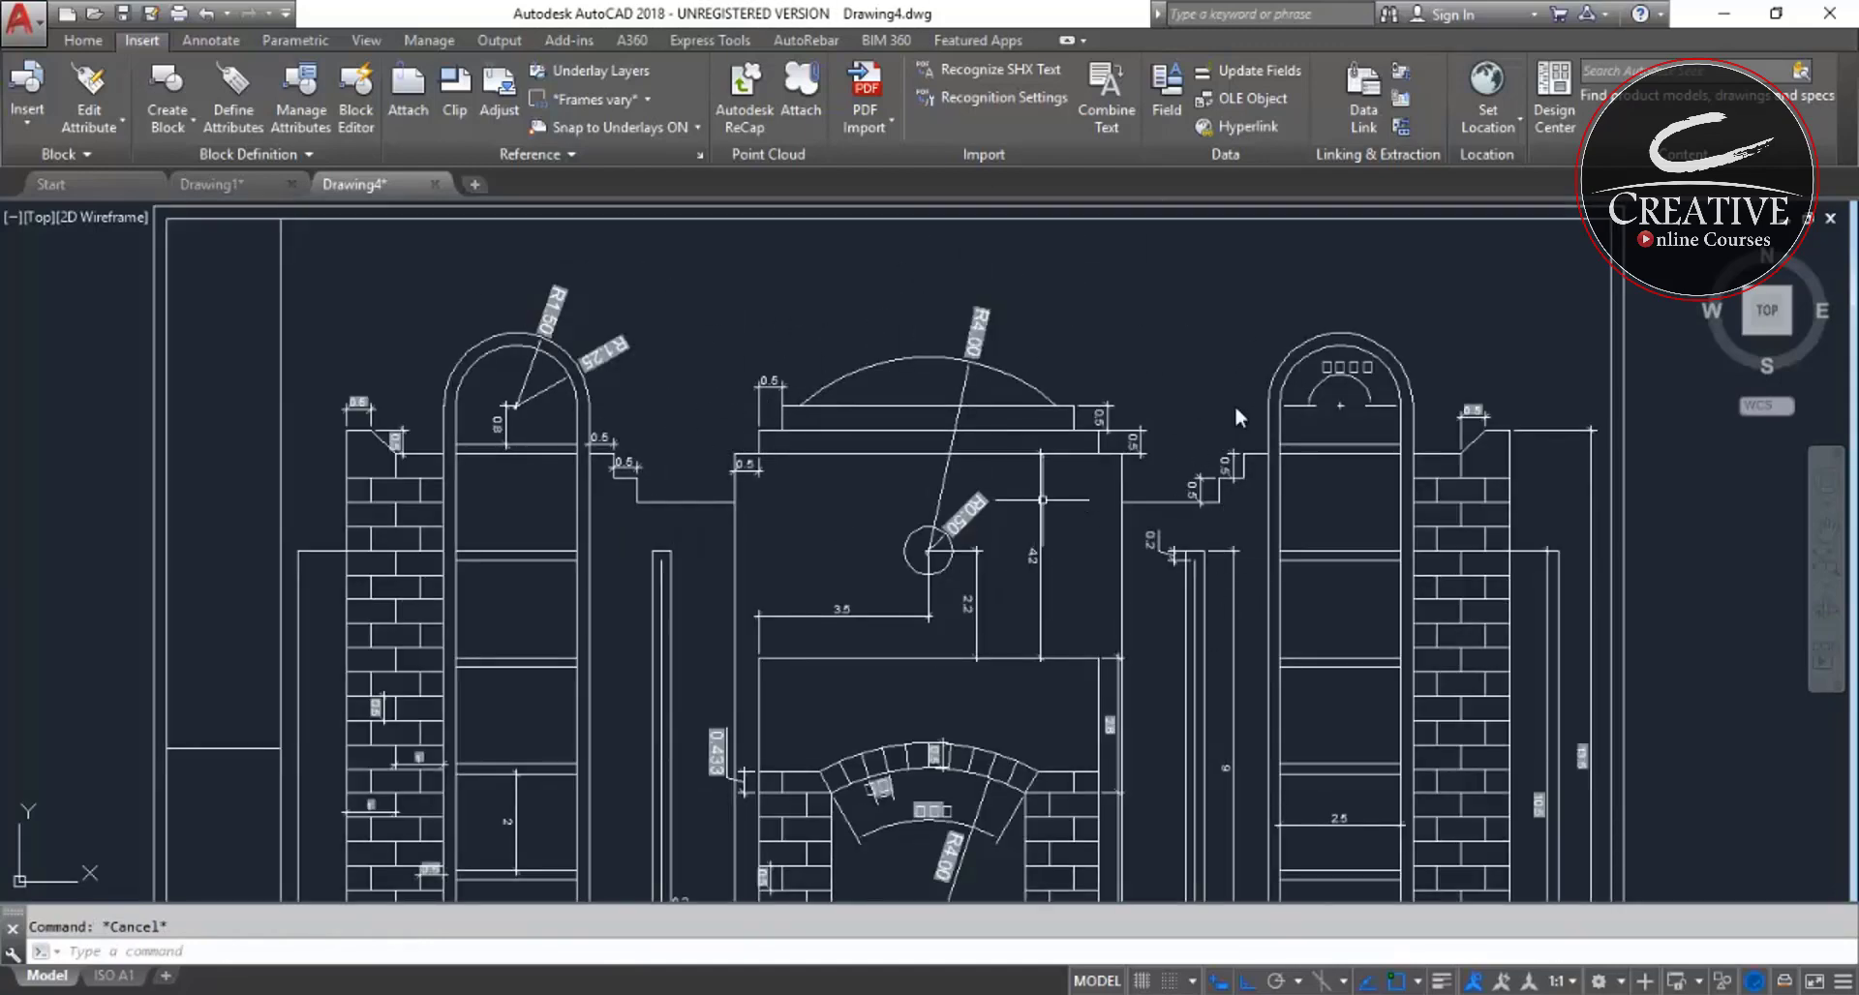
{"action": "scroll", "coordinate": [1234, 403], "scroll_direction": "down", "scroll_amount": 4}
- Select the whole elevation and start SCALE from a base point on its bottom edge, using Reference
{"action": "left_click", "coordinate": [1458, 231]}
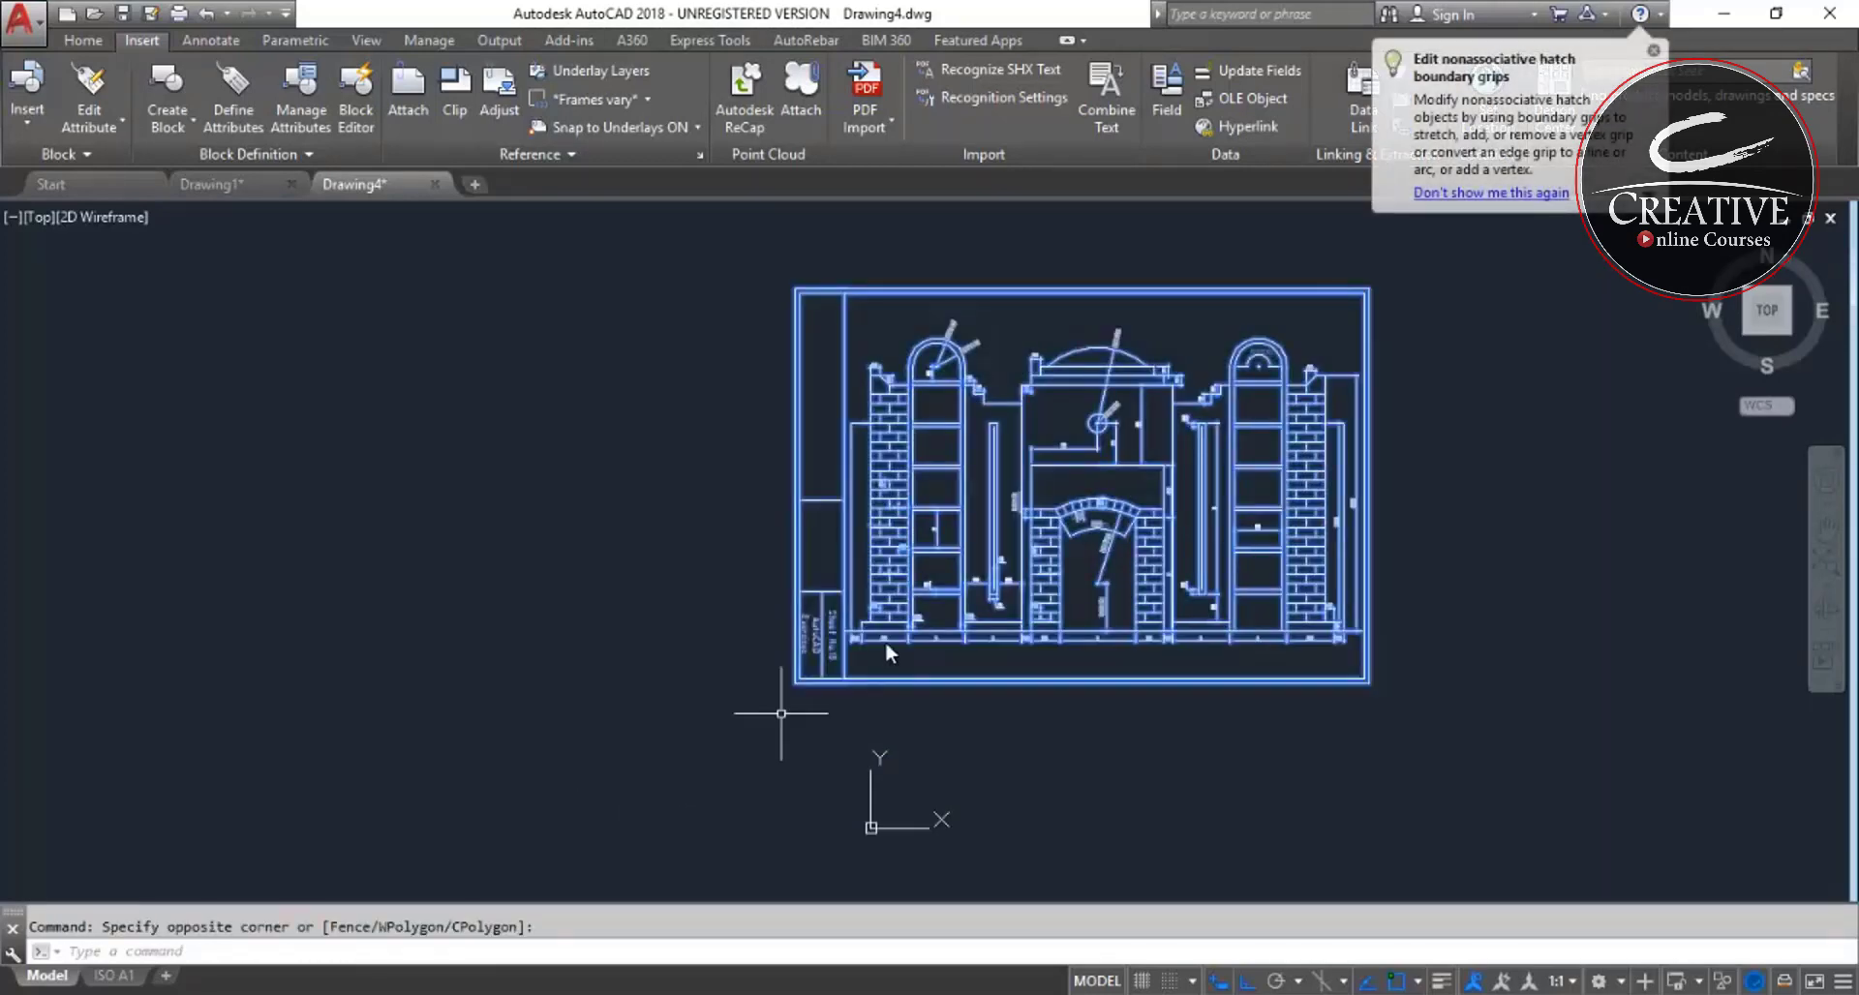
{"action": "left_click", "coordinate": [497, 813]}
{"action": "type", "text": "sc"}
{"action": "key", "text": "Return"}
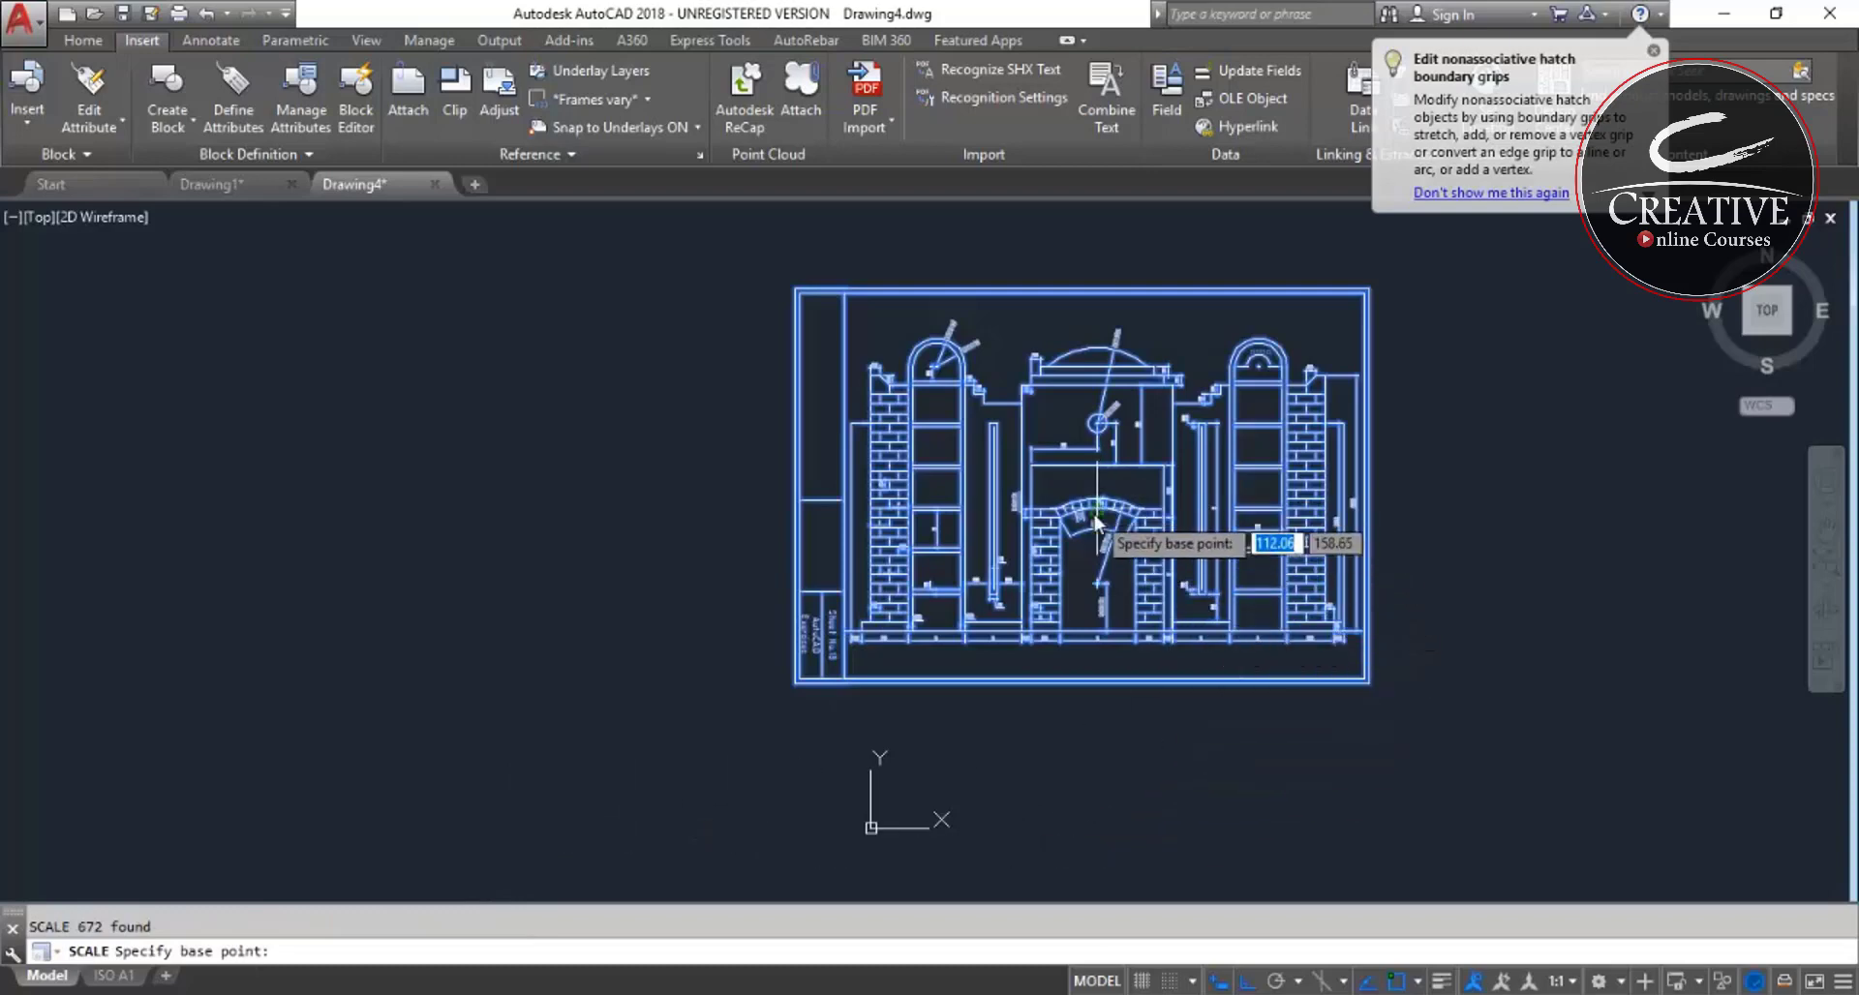
{"action": "left_click", "coordinate": [1082, 684]}
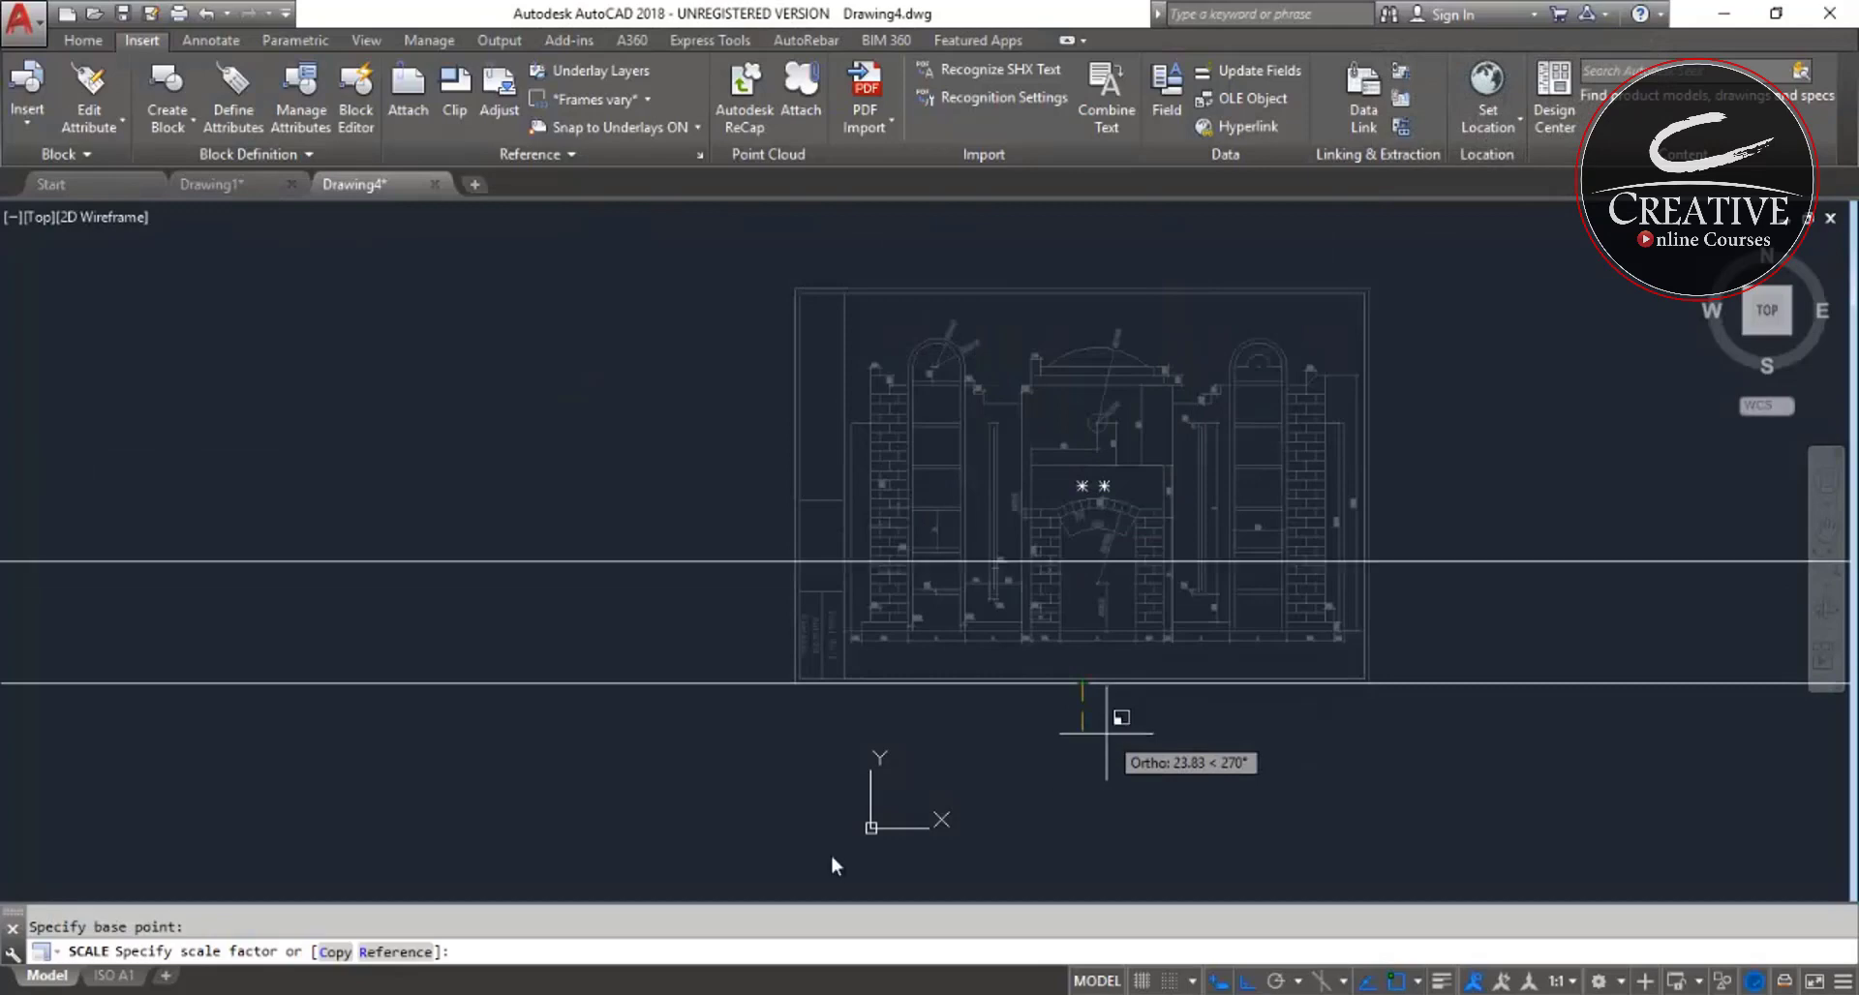
{"action": "left_click", "coordinate": [395, 952]}
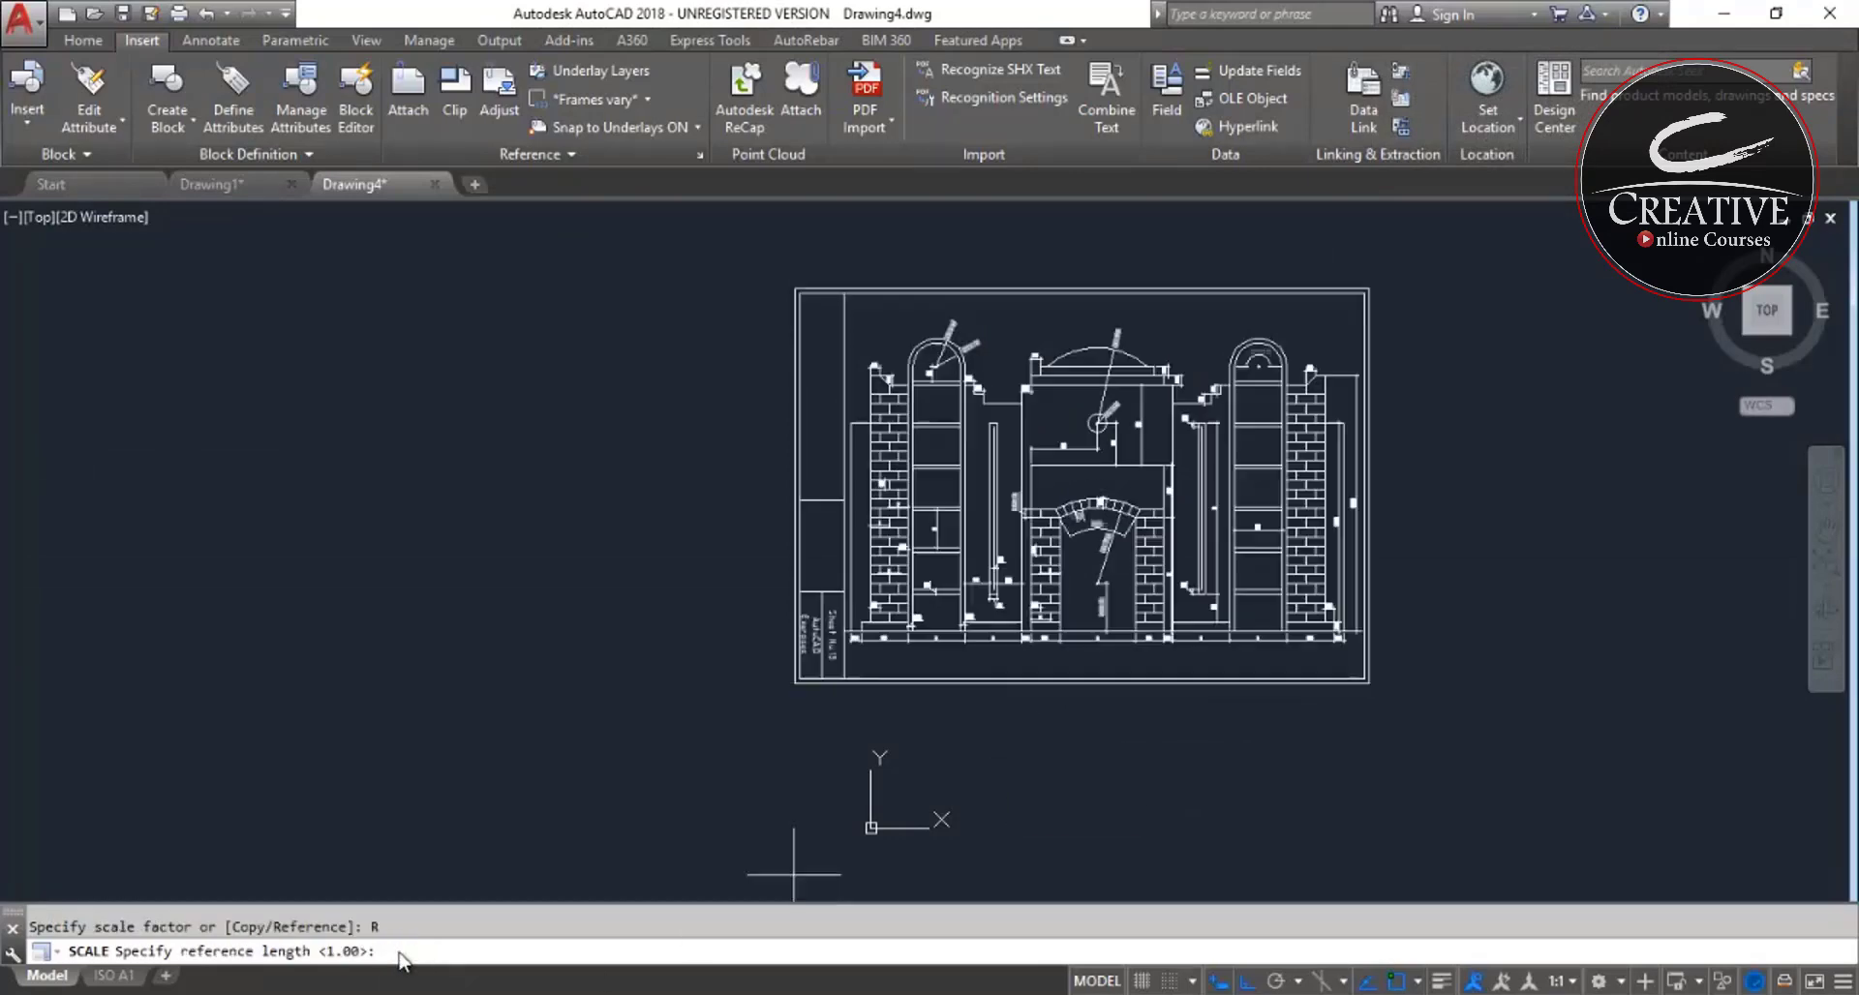
- Pick both ends of the 3 dimension as reference and set the new length to 3
{"action": "scroll", "coordinate": [1095, 606], "scroll_direction": "up", "scroll_amount": 5}
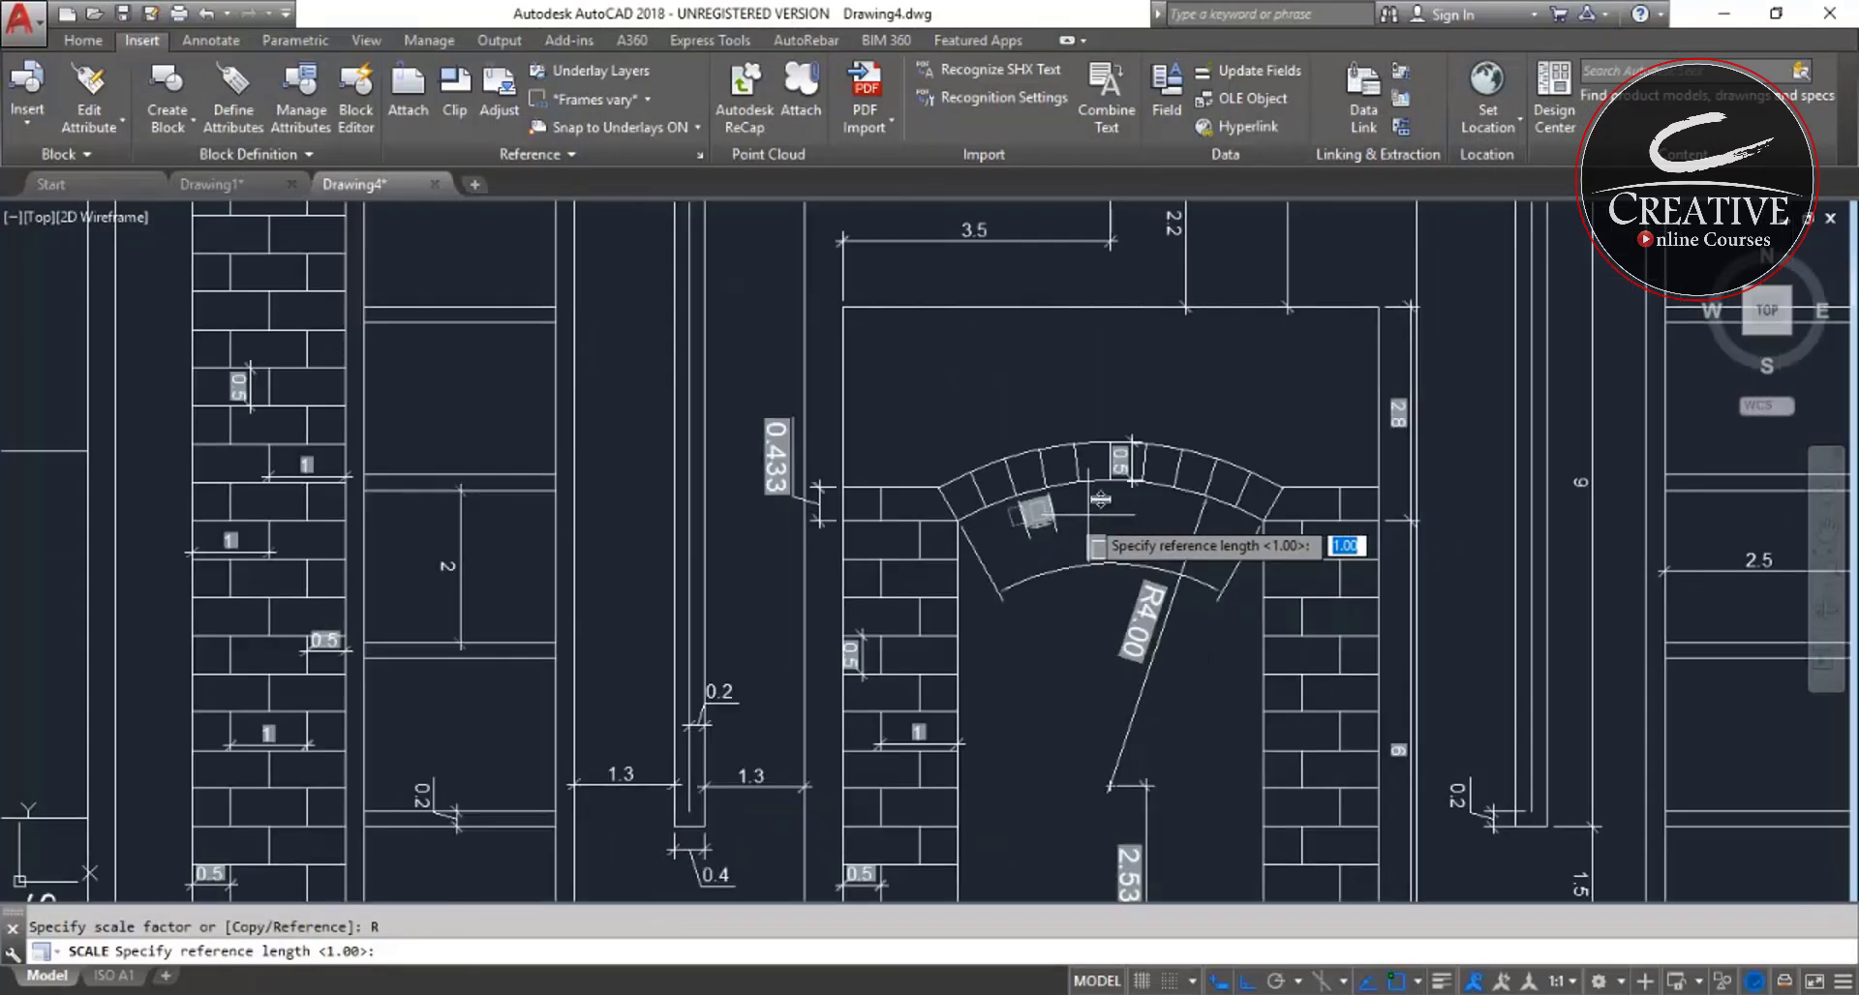
{"action": "scroll", "coordinate": [850, 484], "scroll_direction": "down", "scroll_amount": 2}
{"action": "scroll", "coordinate": [941, 532], "scroll_direction": "down", "scroll_amount": 1}
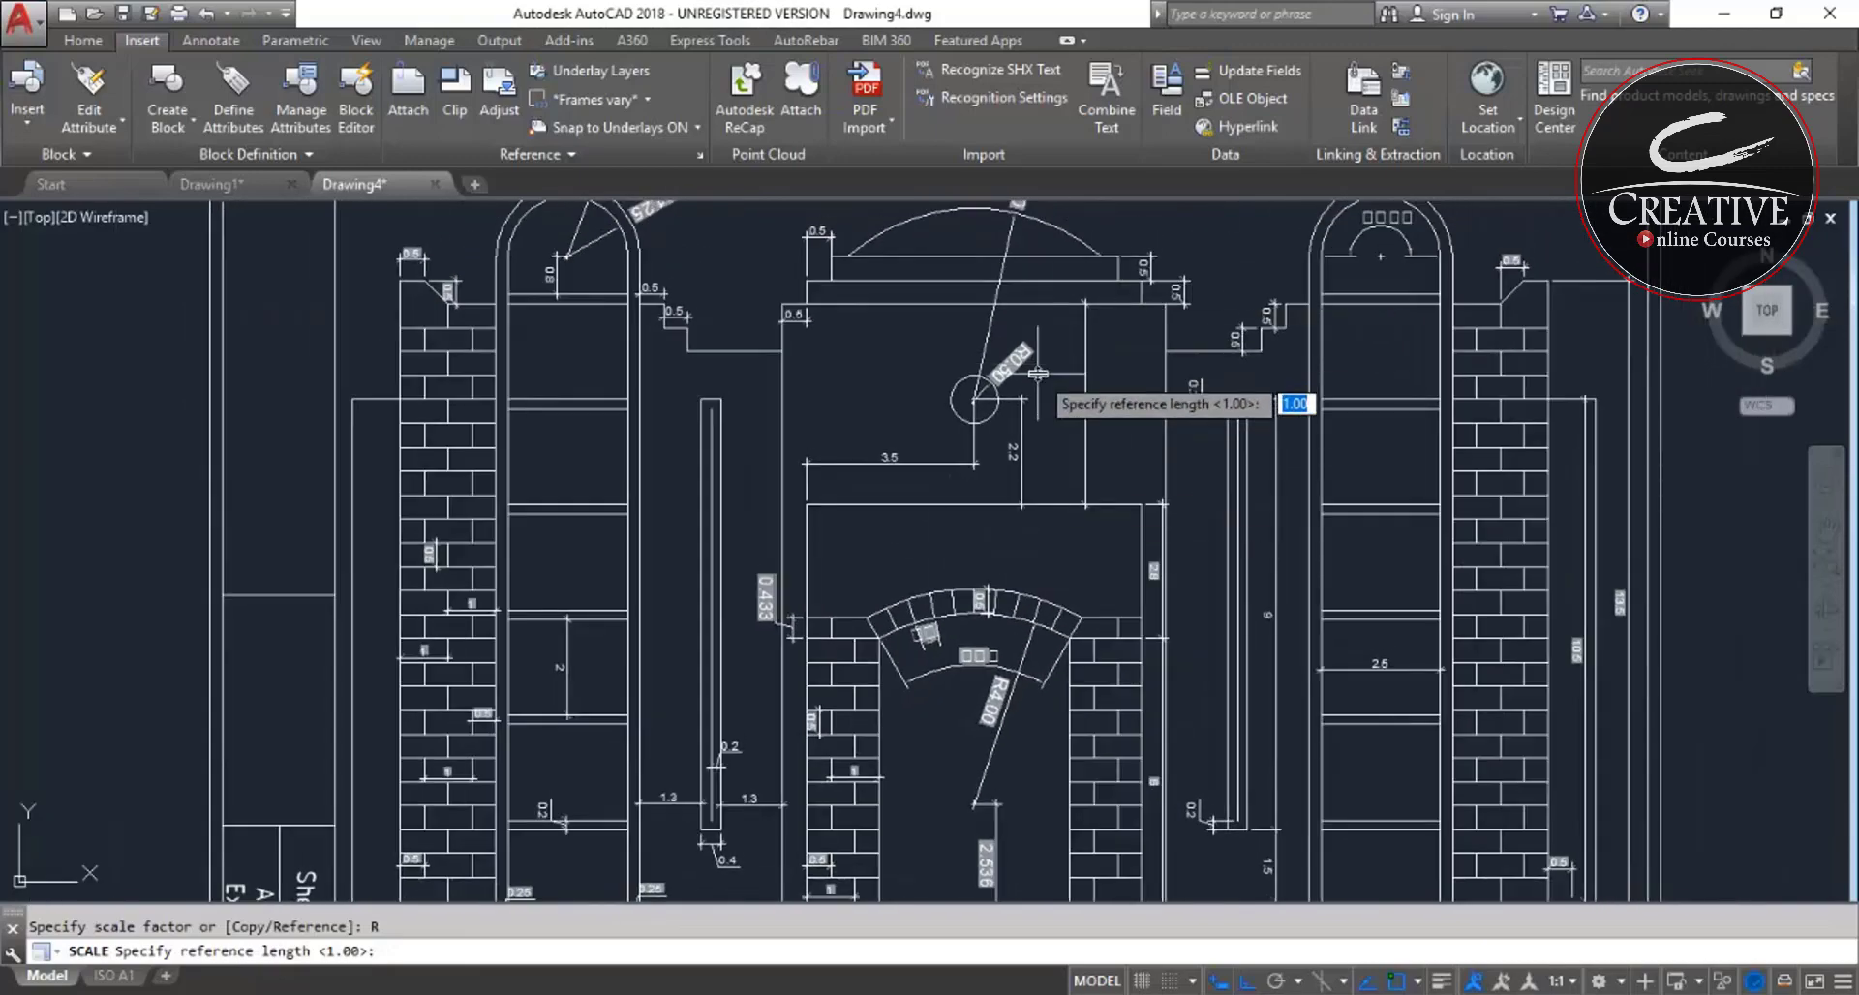
{"action": "scroll", "coordinate": [1065, 581], "scroll_direction": "down", "scroll_amount": 2}
{"action": "scroll", "coordinate": [1161, 436], "scroll_direction": "up", "scroll_amount": 2}
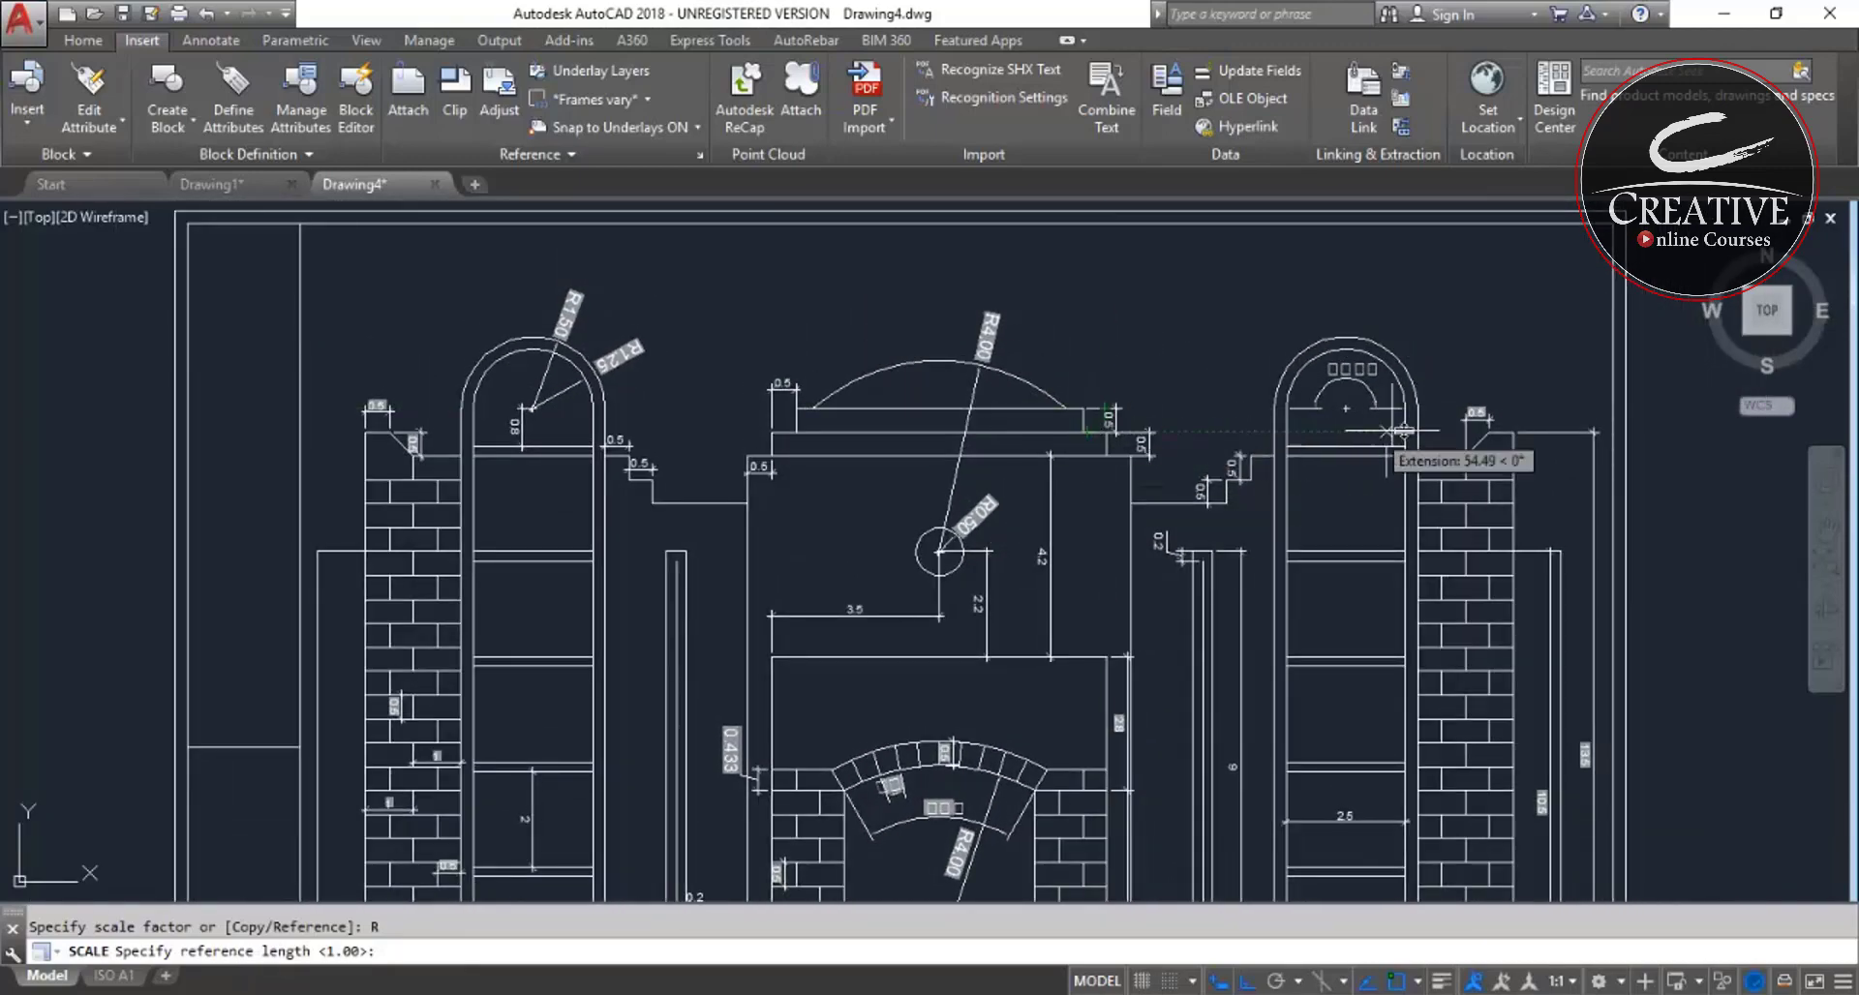
{"action": "scroll", "coordinate": [1177, 426], "scroll_direction": "down", "scroll_amount": 2}
{"action": "scroll", "coordinate": [1294, 565], "scroll_direction": "up", "scroll_amount": 2}
{"action": "scroll", "coordinate": [1091, 553], "scroll_direction": "down", "scroll_amount": 2}
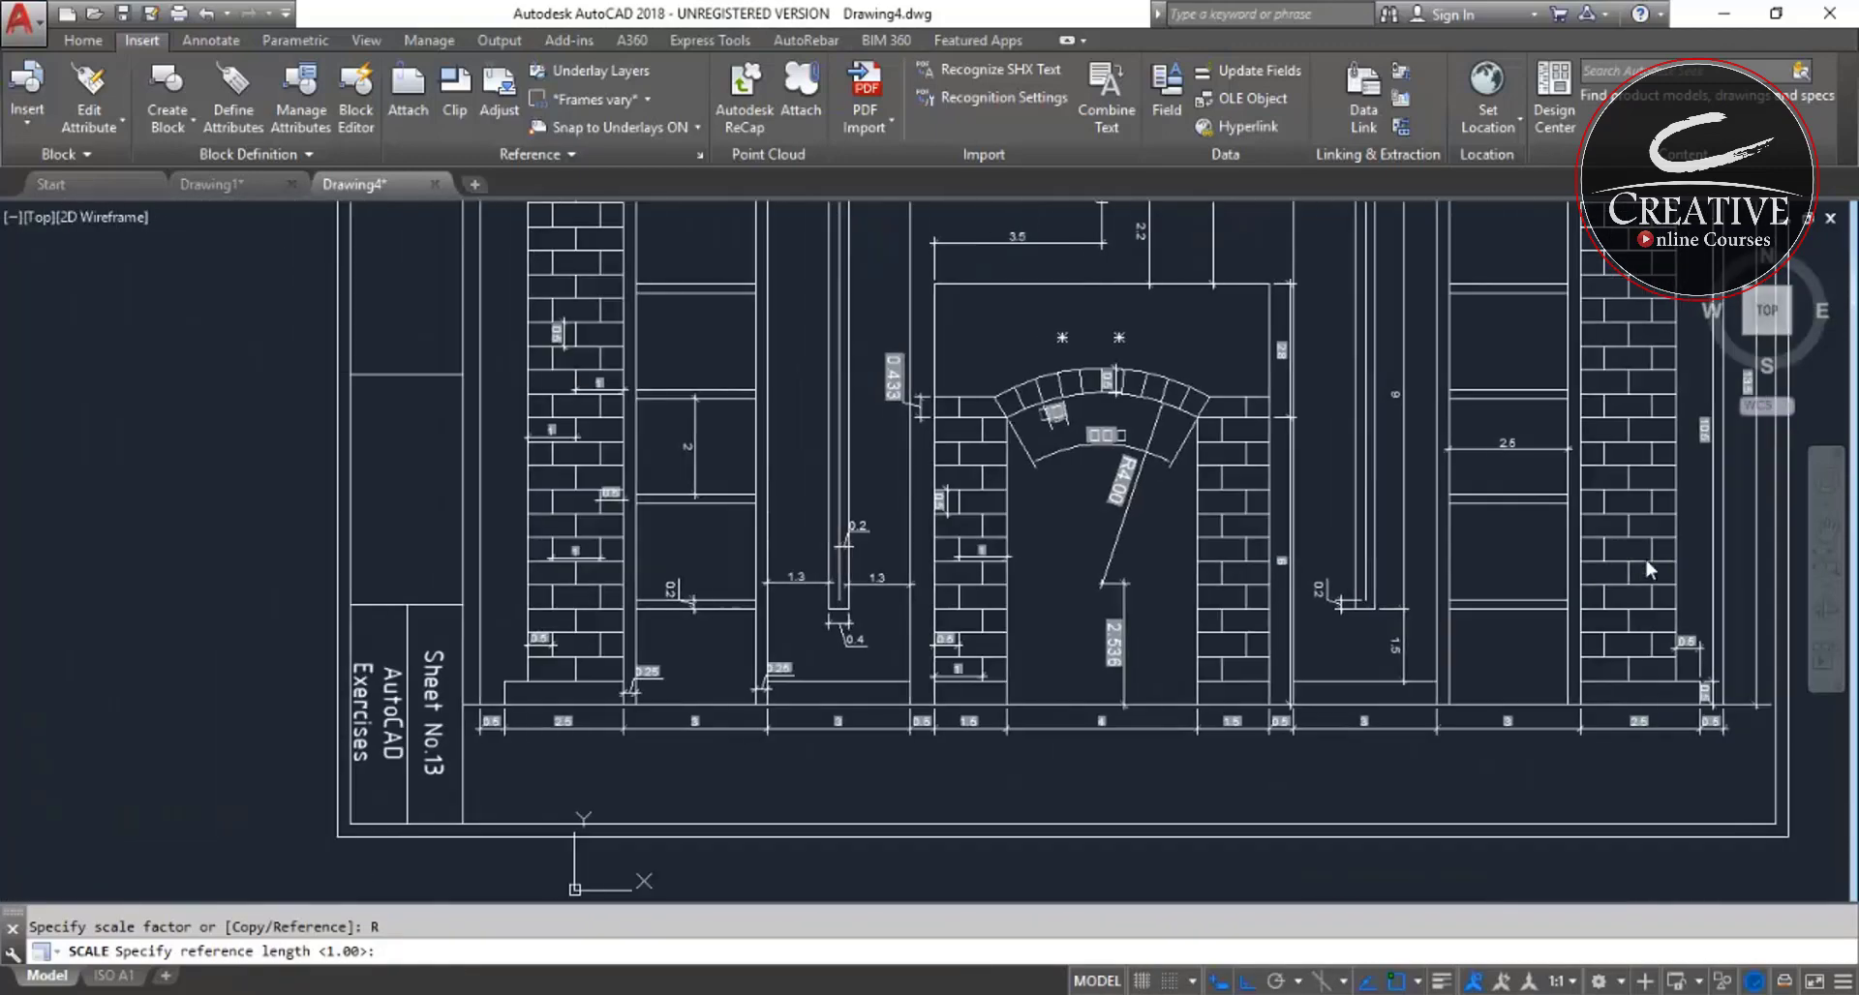
{"action": "scroll", "coordinate": [847, 772], "scroll_direction": "up", "scroll_amount": 5}
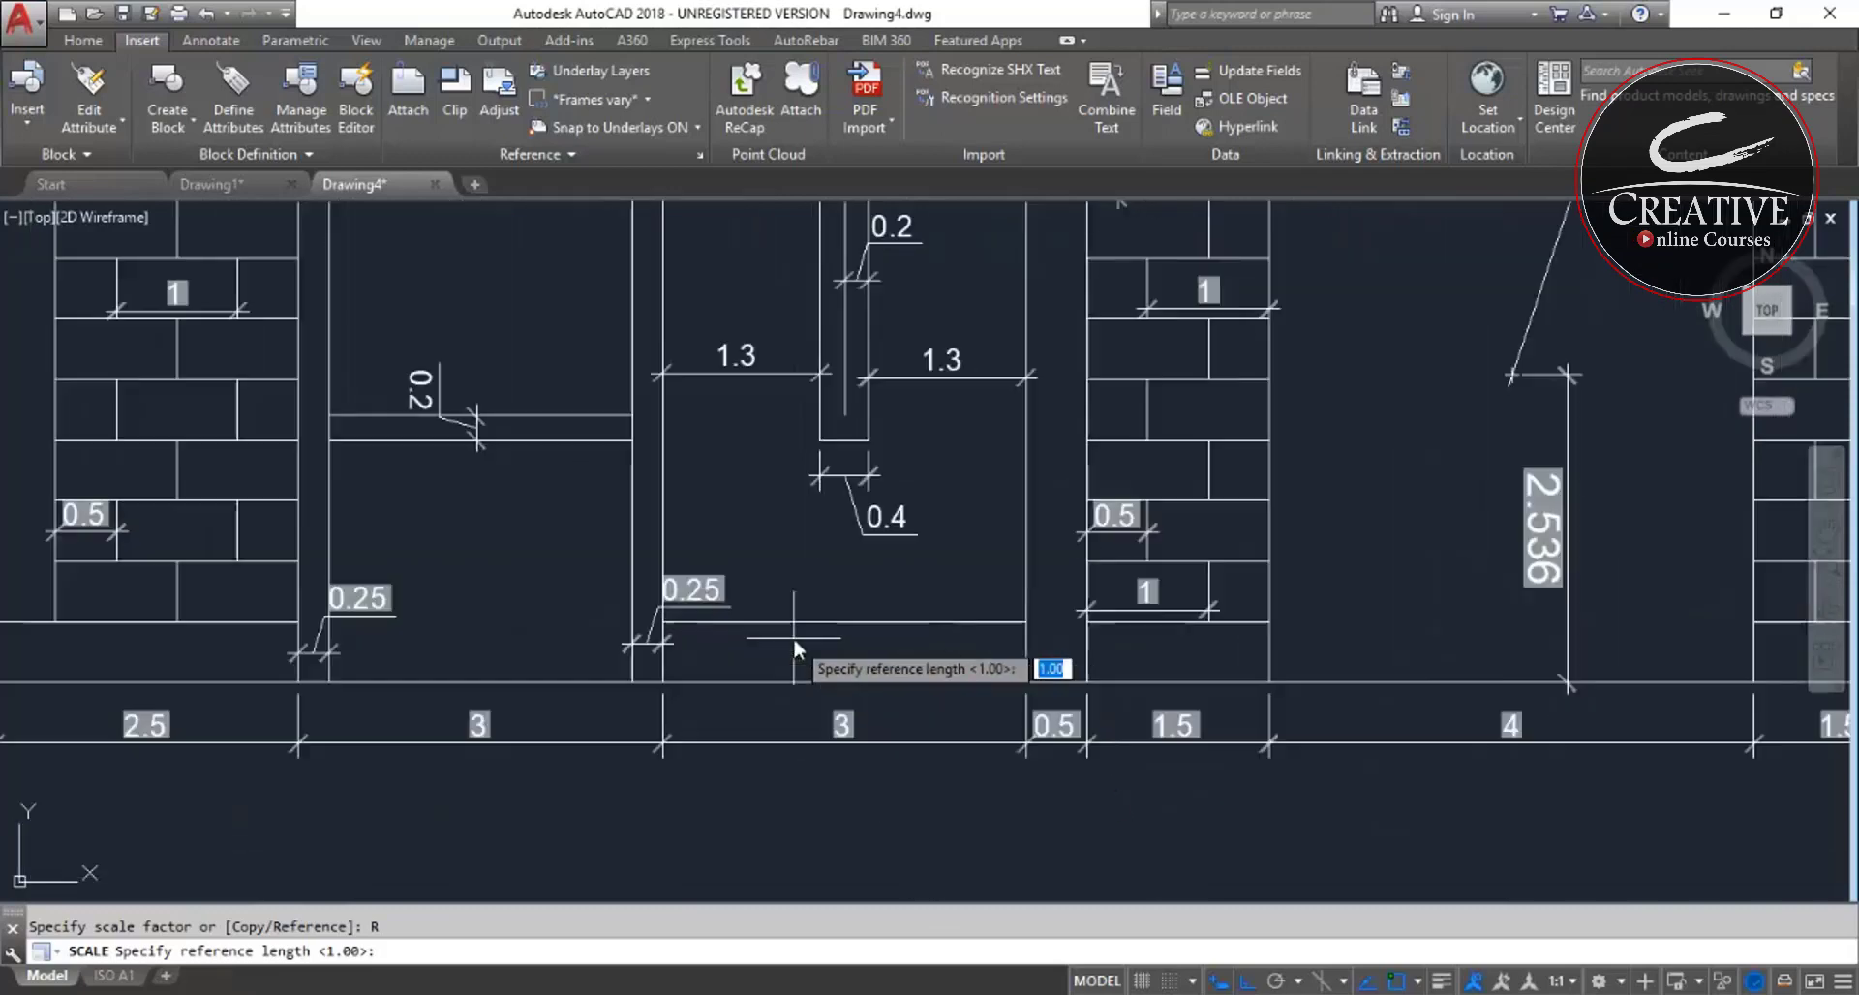
{"action": "left_click", "coordinate": [663, 683]}
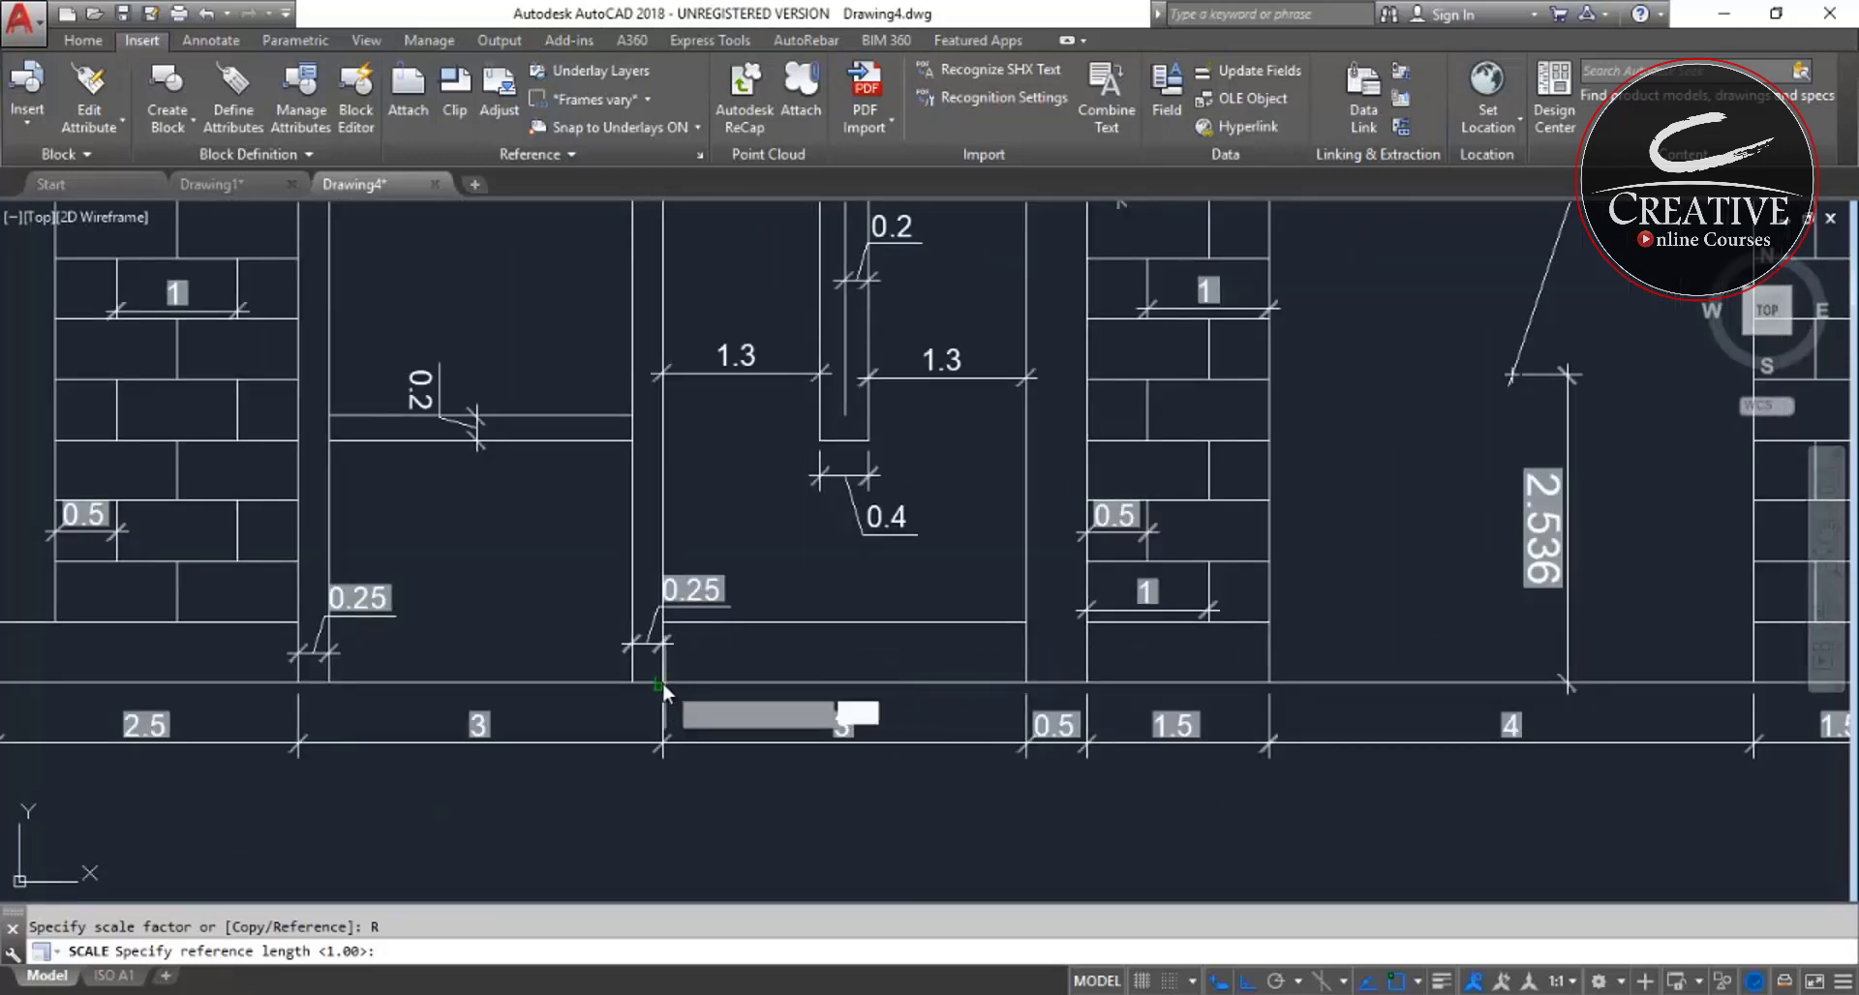
{"action": "left_click", "coordinate": [1030, 682]}
{"action": "type", "text": "3"}
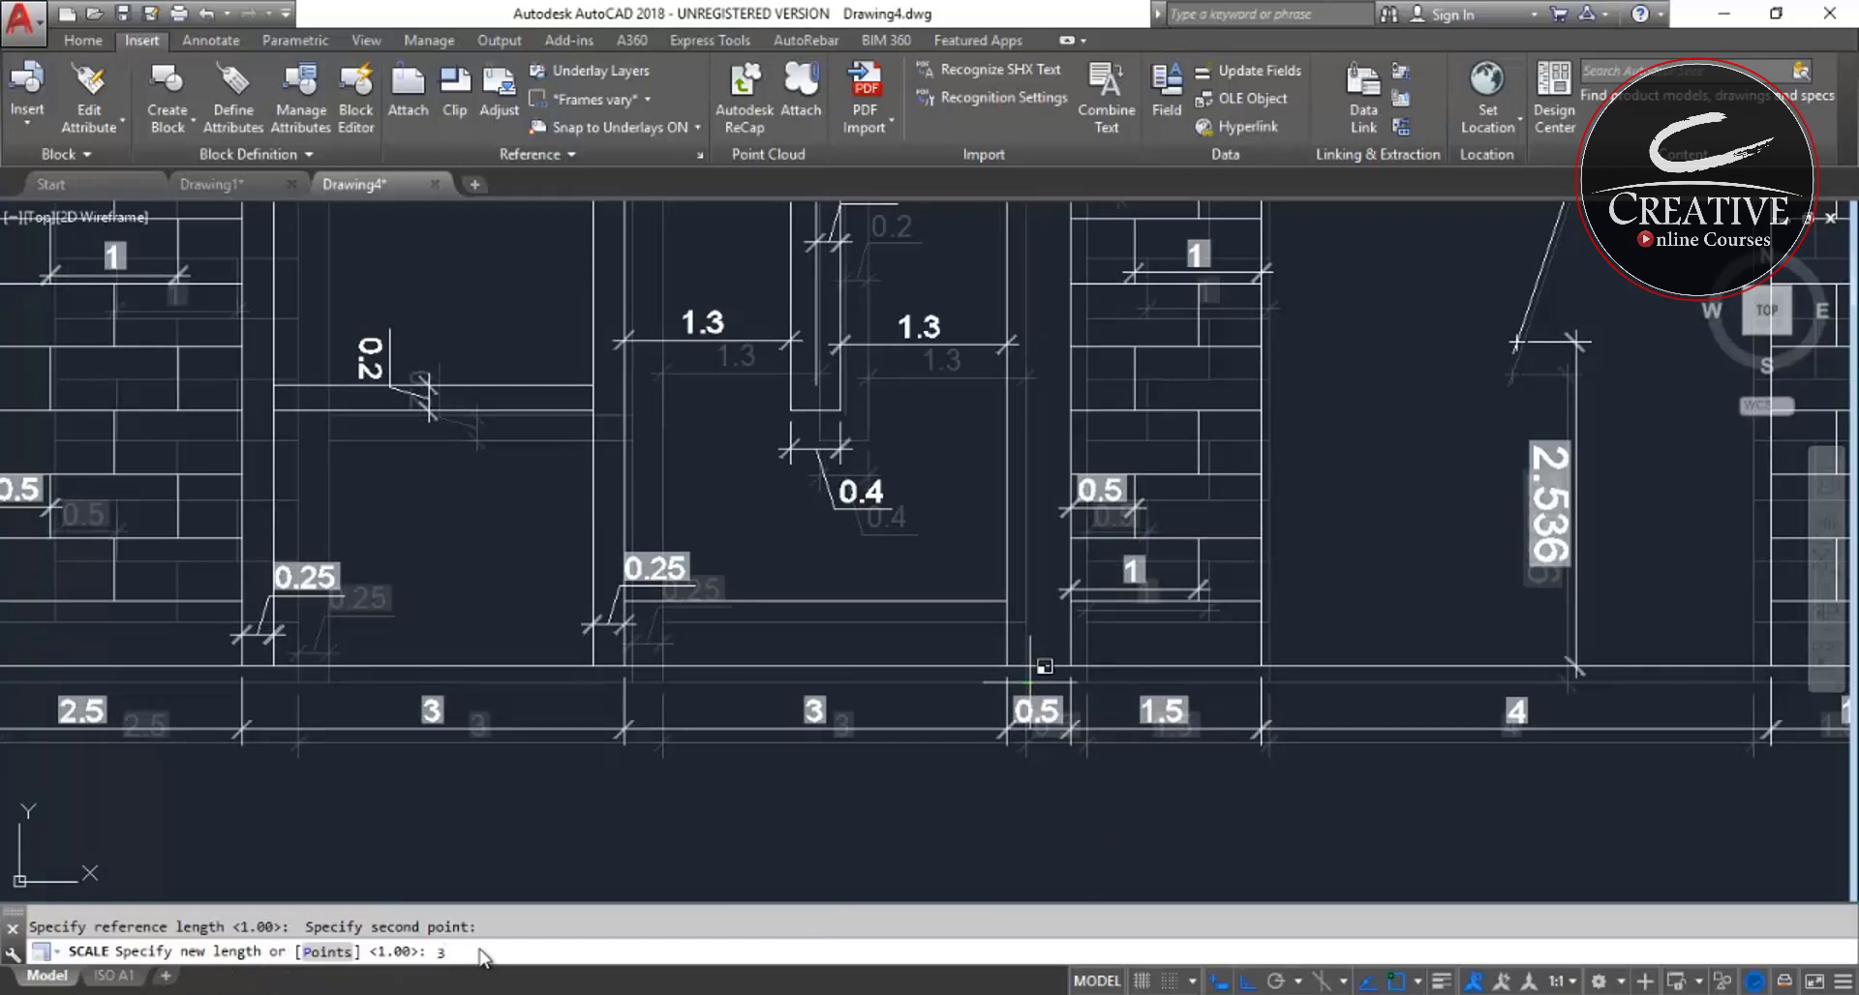
{"action": "key", "text": "Return"}
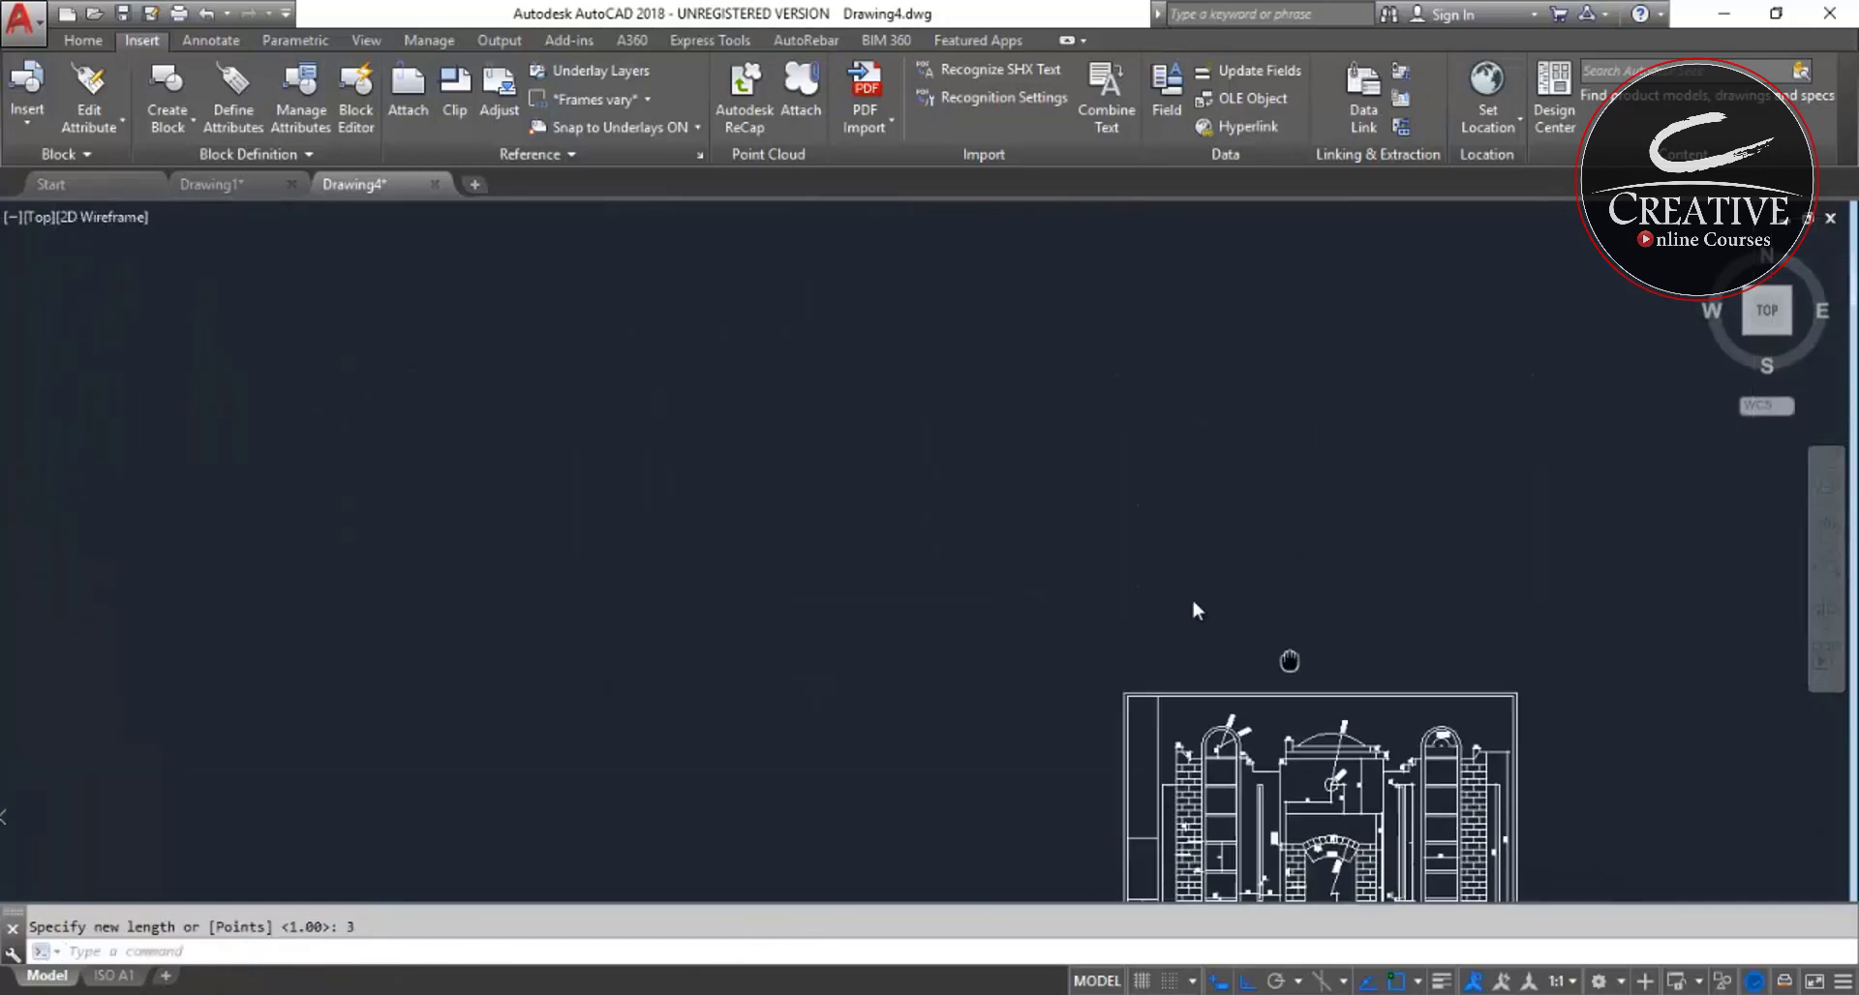
- Recentre the rescaled elevation, then open Tracking Settings from the Polar Tracking menu
{"action": "middle_click_drag", "start_coordinate": [1191, 600], "coordinate": [880, 456]}
{"action": "scroll", "coordinate": [880, 456], "scroll_direction": "up", "scroll_amount": 4}
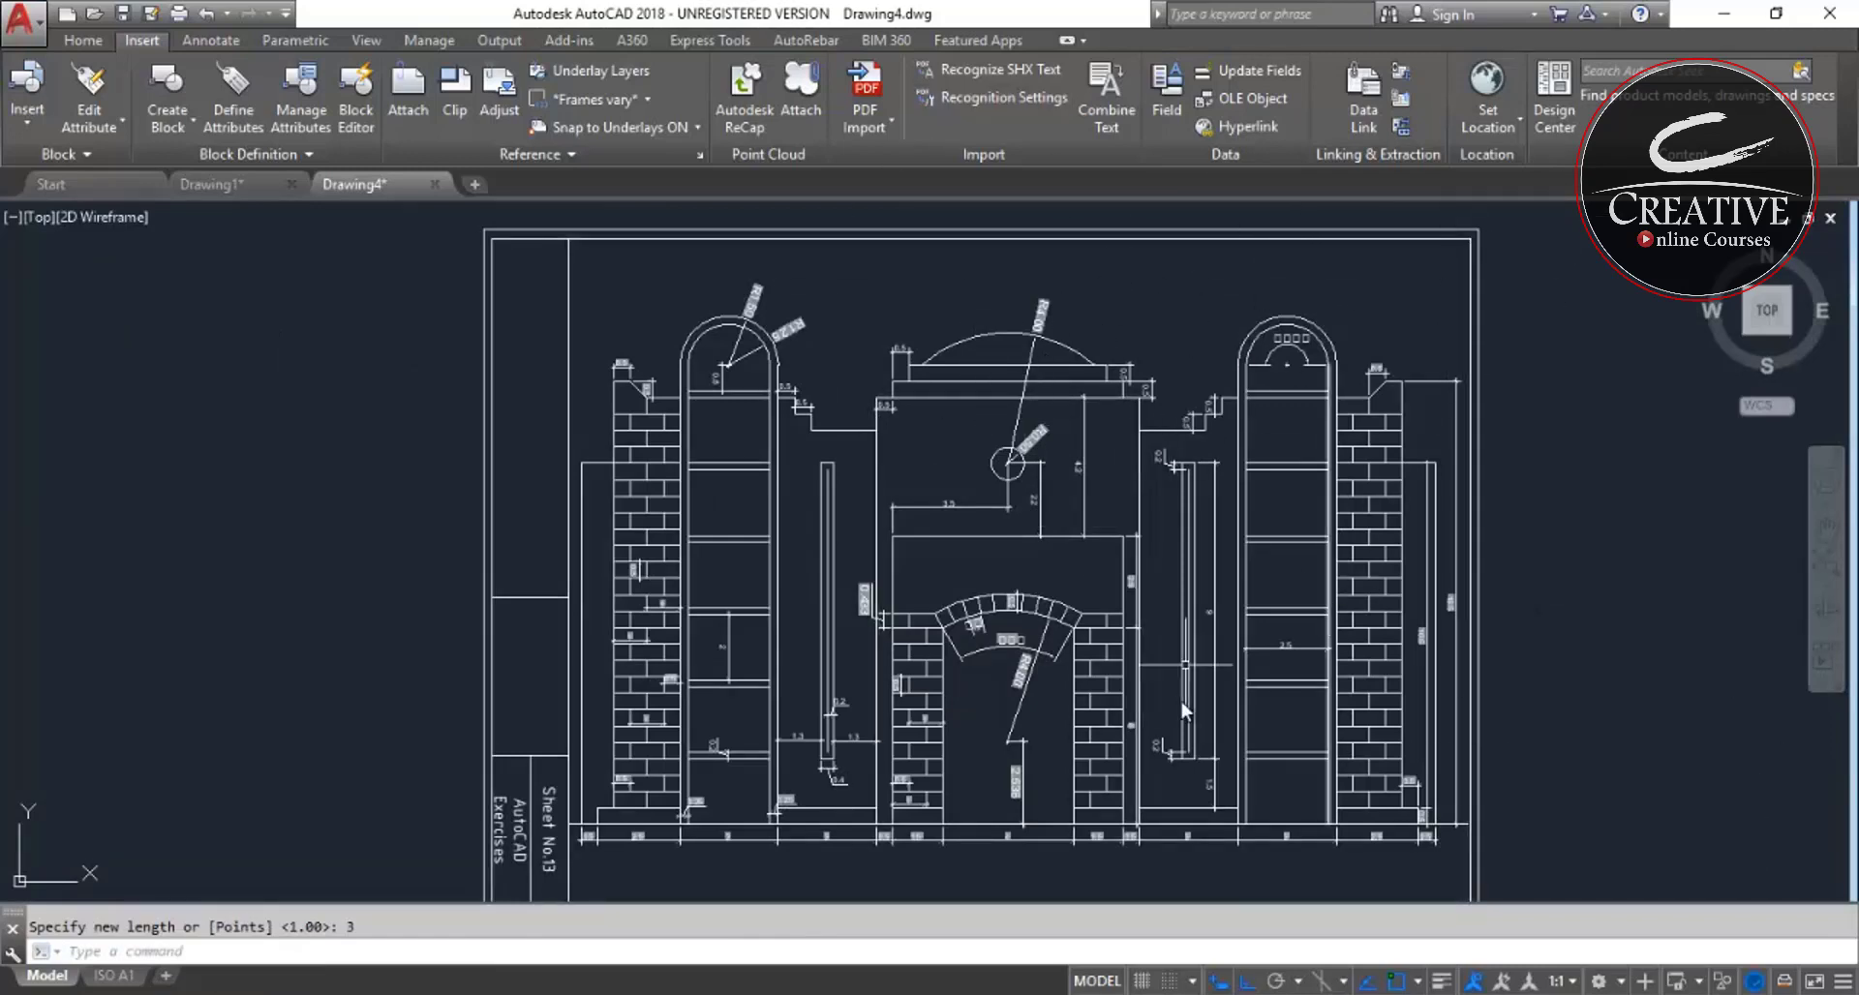
{"action": "middle_click_drag", "start_coordinate": [1164, 668], "coordinate": [1176, 566]}
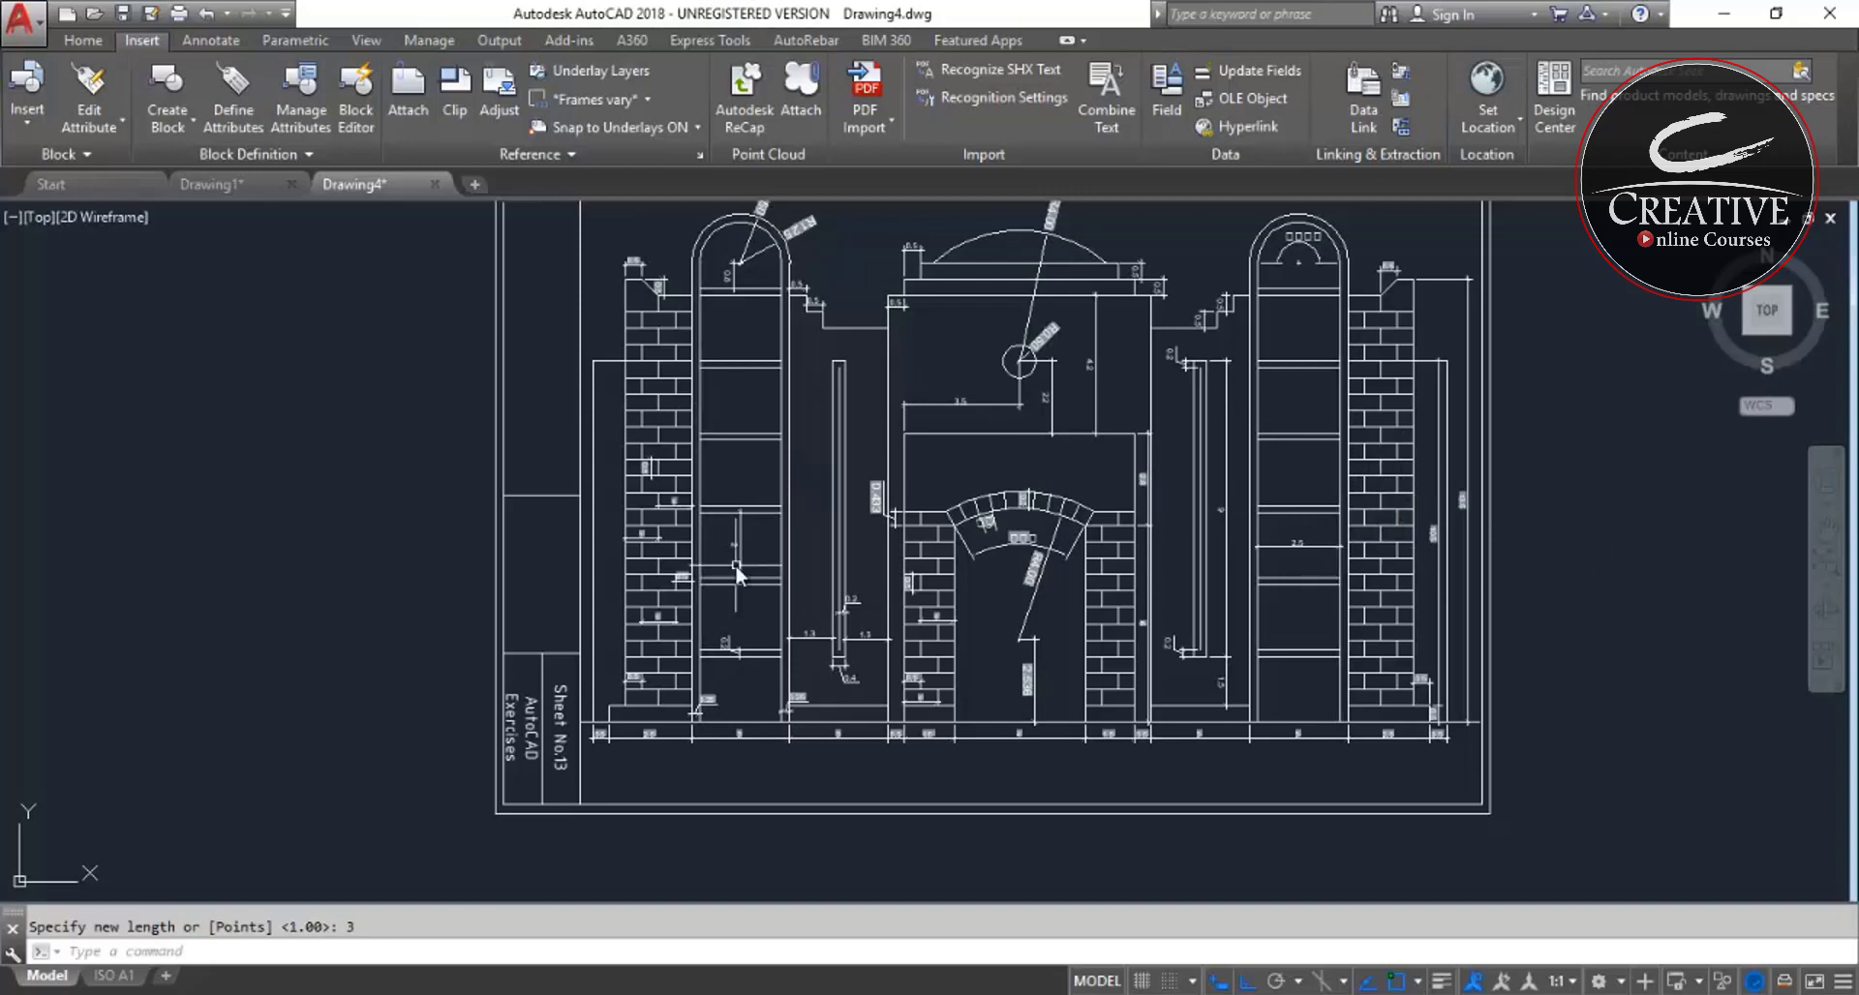
{"action": "scroll", "coordinate": [937, 570], "scroll_direction": "down", "scroll_amount": 2}
{"action": "scroll", "coordinate": [938, 569], "scroll_direction": "down", "scroll_amount": 2}
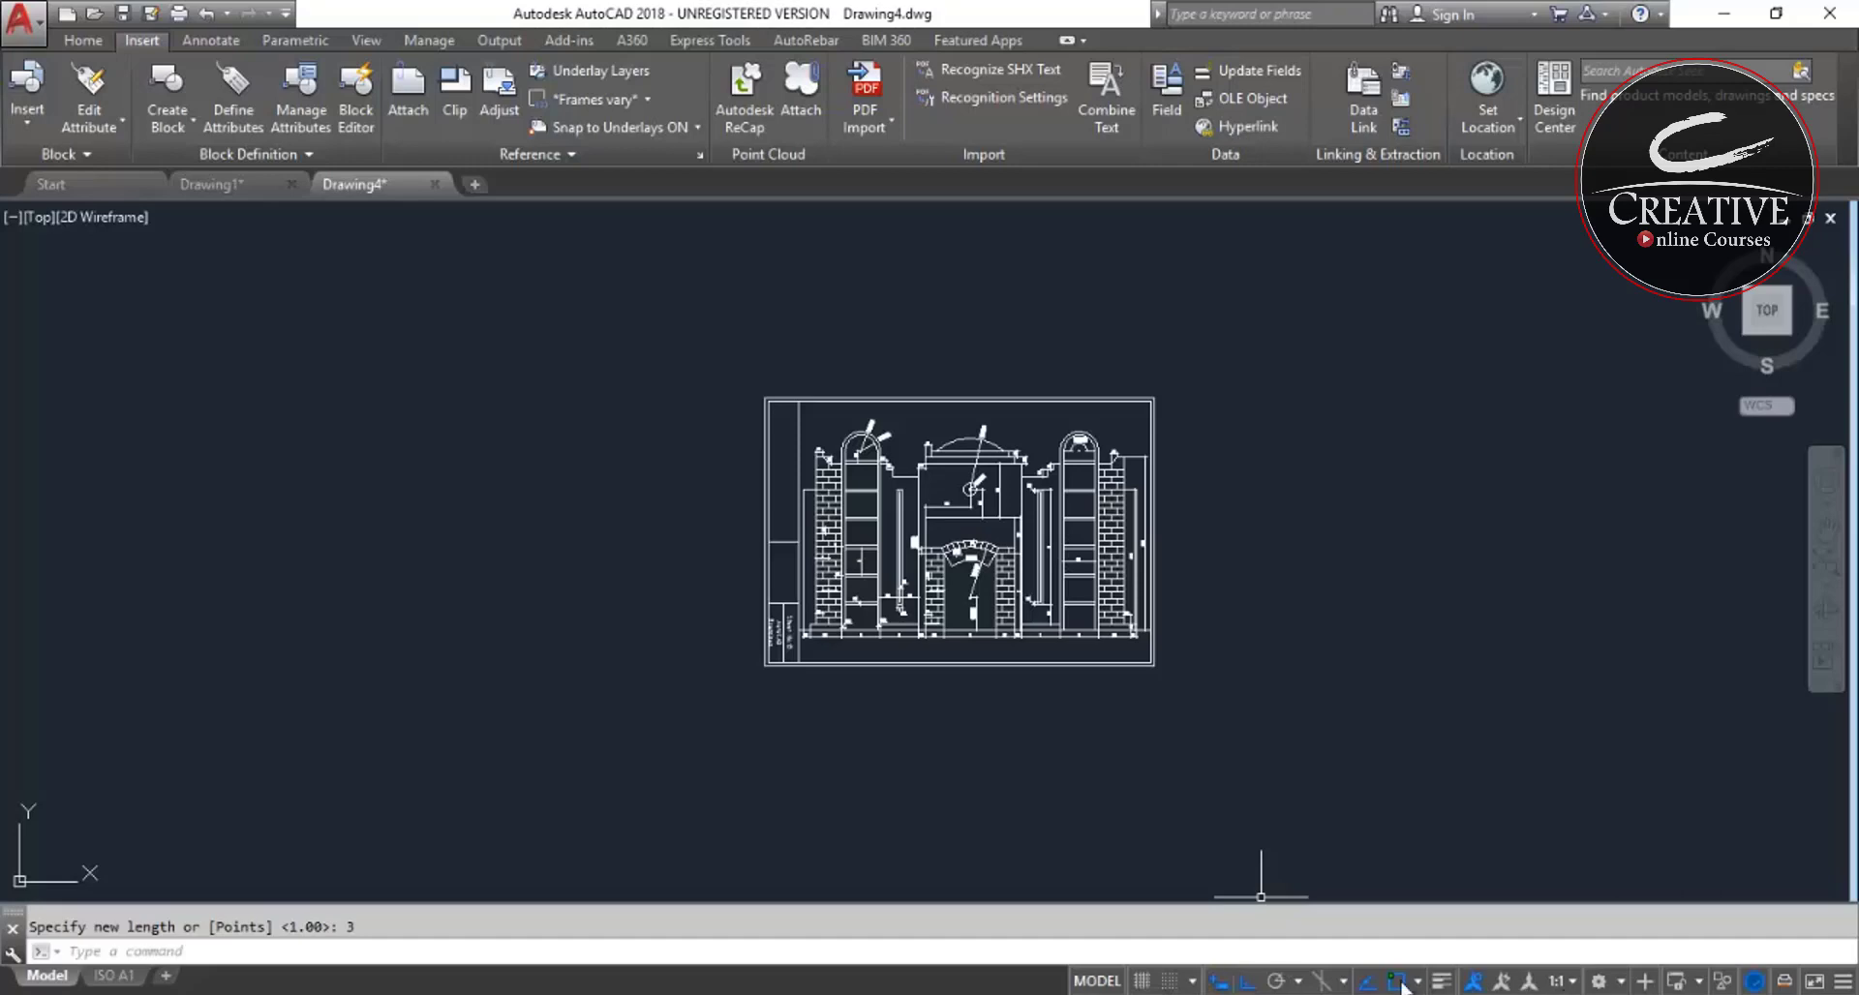
{"action": "left_click", "coordinate": [1297, 982]}
{"action": "left_click", "coordinate": [1341, 950]}
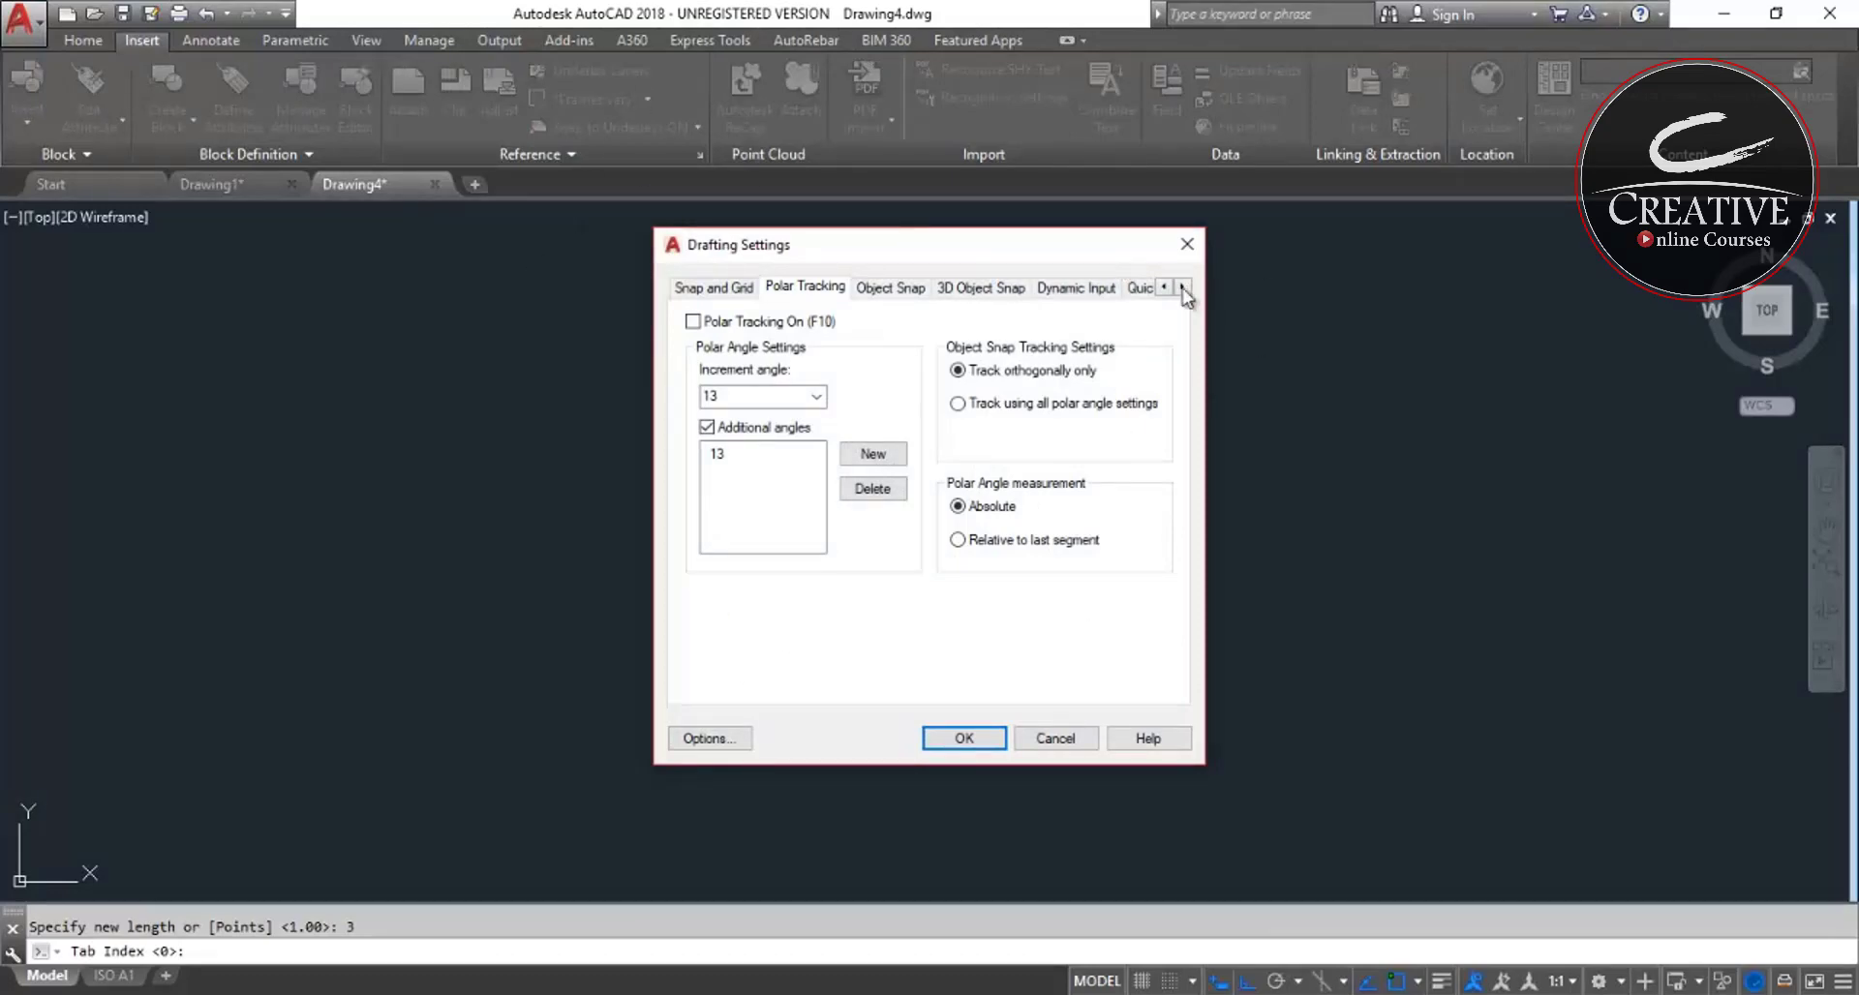
- Browse the Drafting Settings tabs, enlarge the dialog to show every page, and accept with OK
{"action": "left_click", "coordinate": [996, 290]}
{"action": "left_click", "coordinate": [1055, 288]}
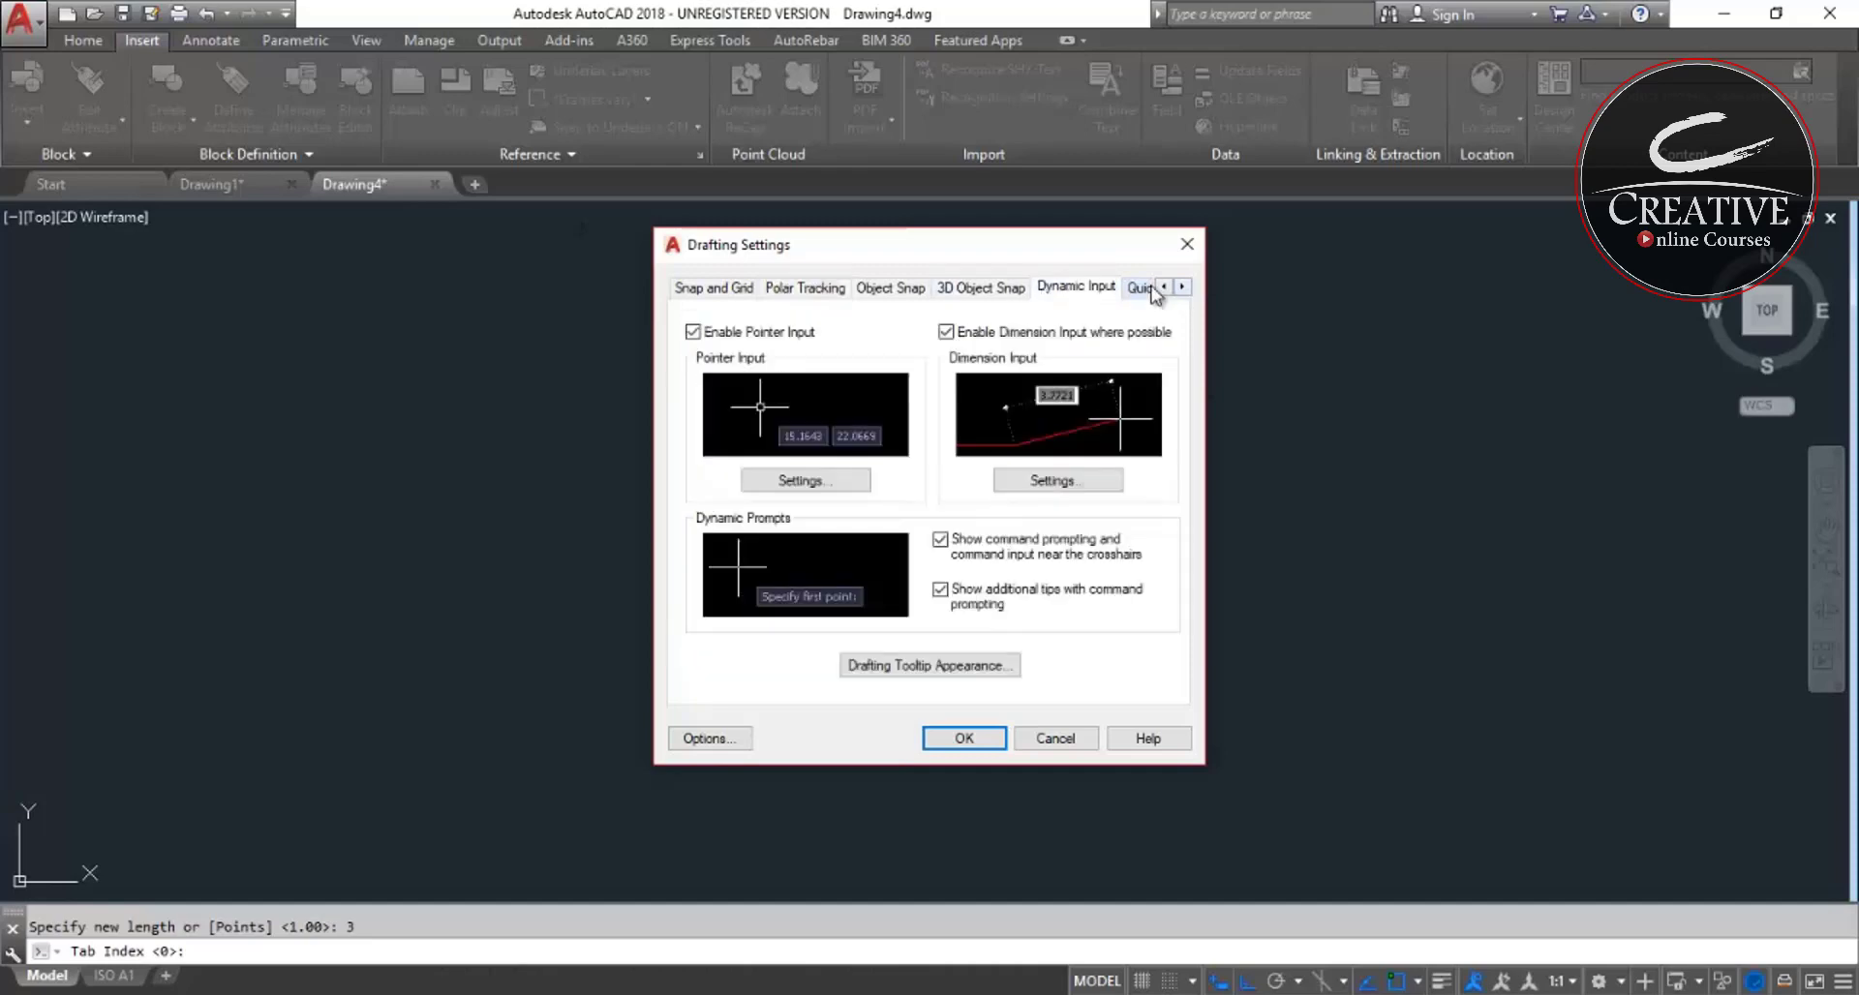
{"action": "left_click", "coordinate": [1149, 288]}
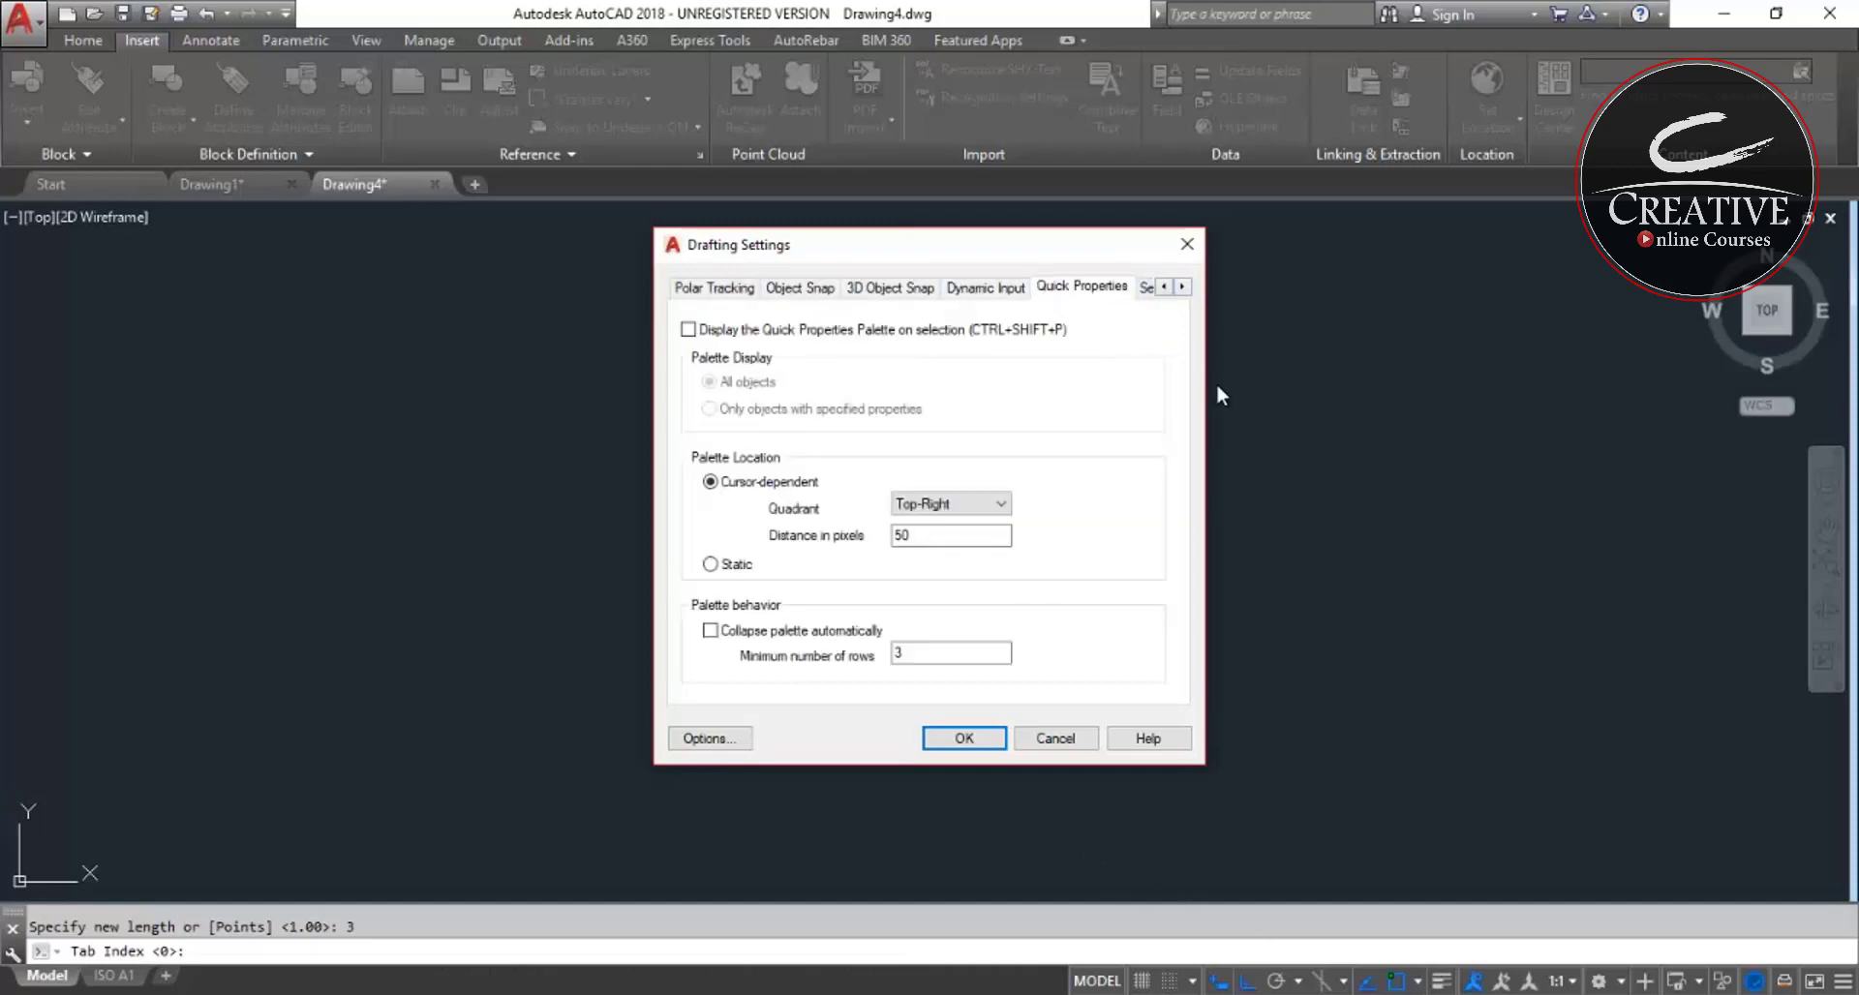
{"action": "left_click", "coordinate": [1147, 288]}
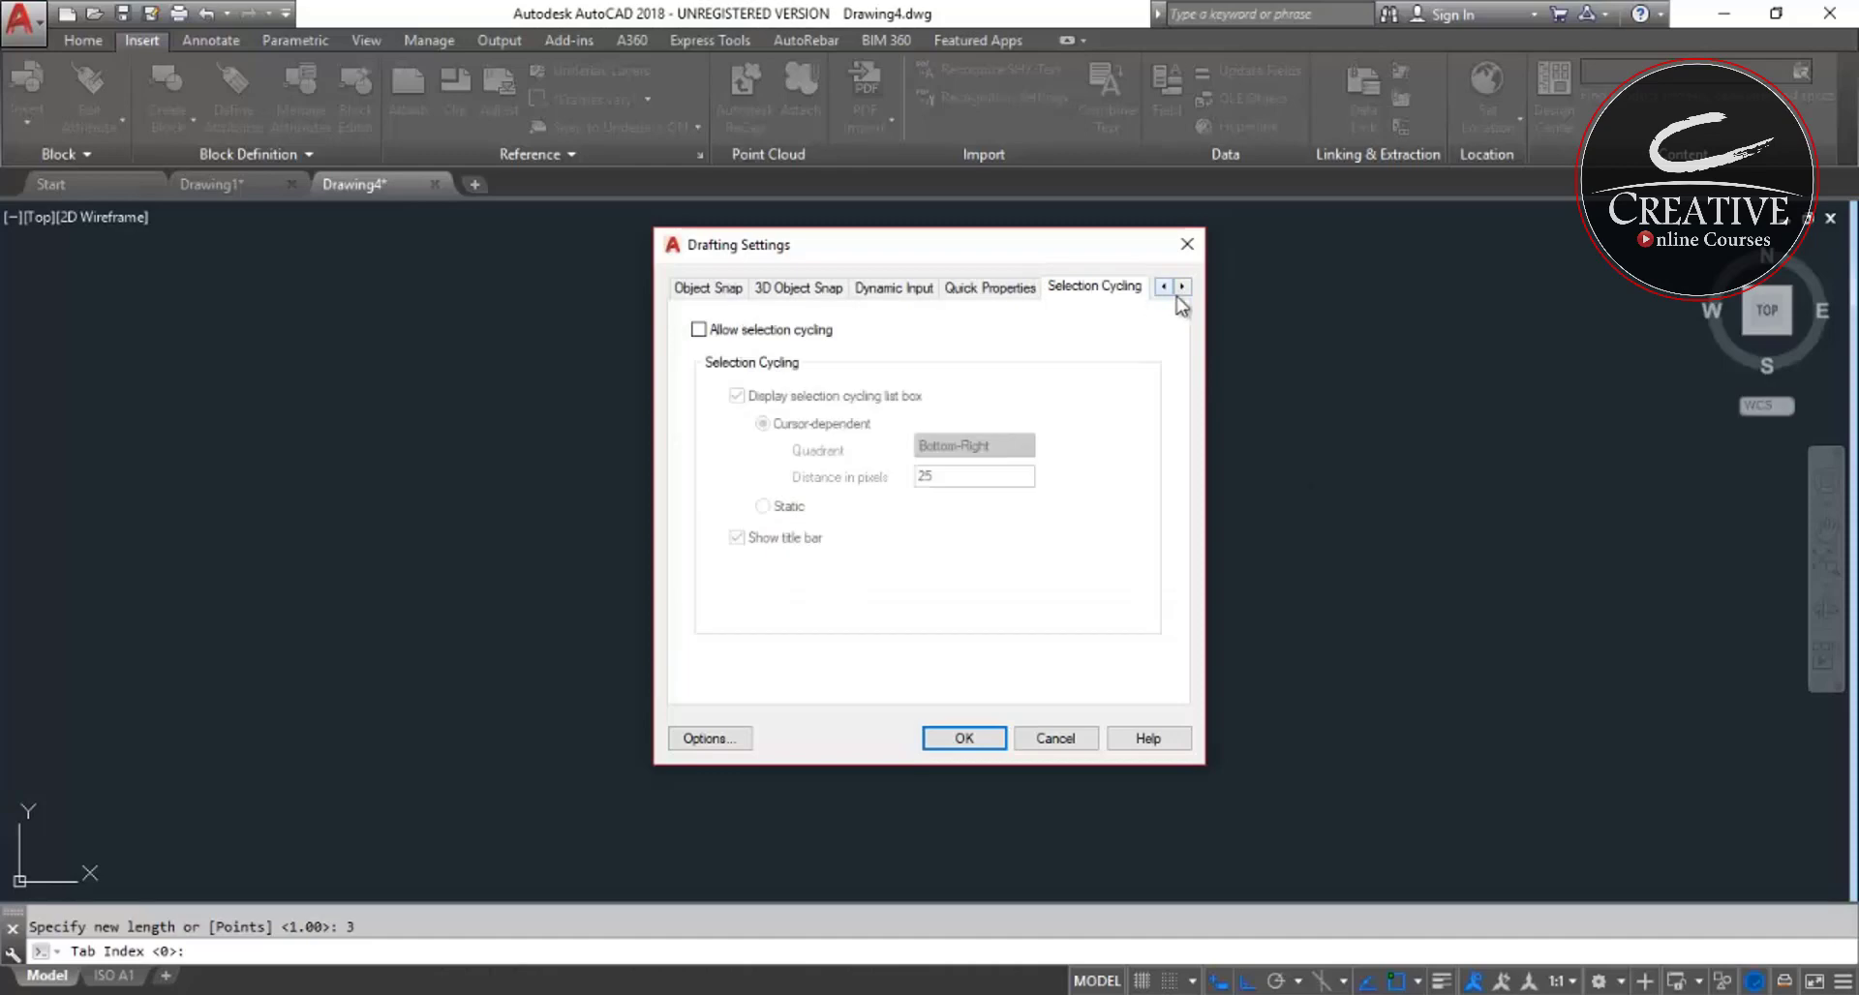
{"action": "left_click", "coordinate": [1163, 286]}
{"action": "left_click", "coordinate": [1164, 286]}
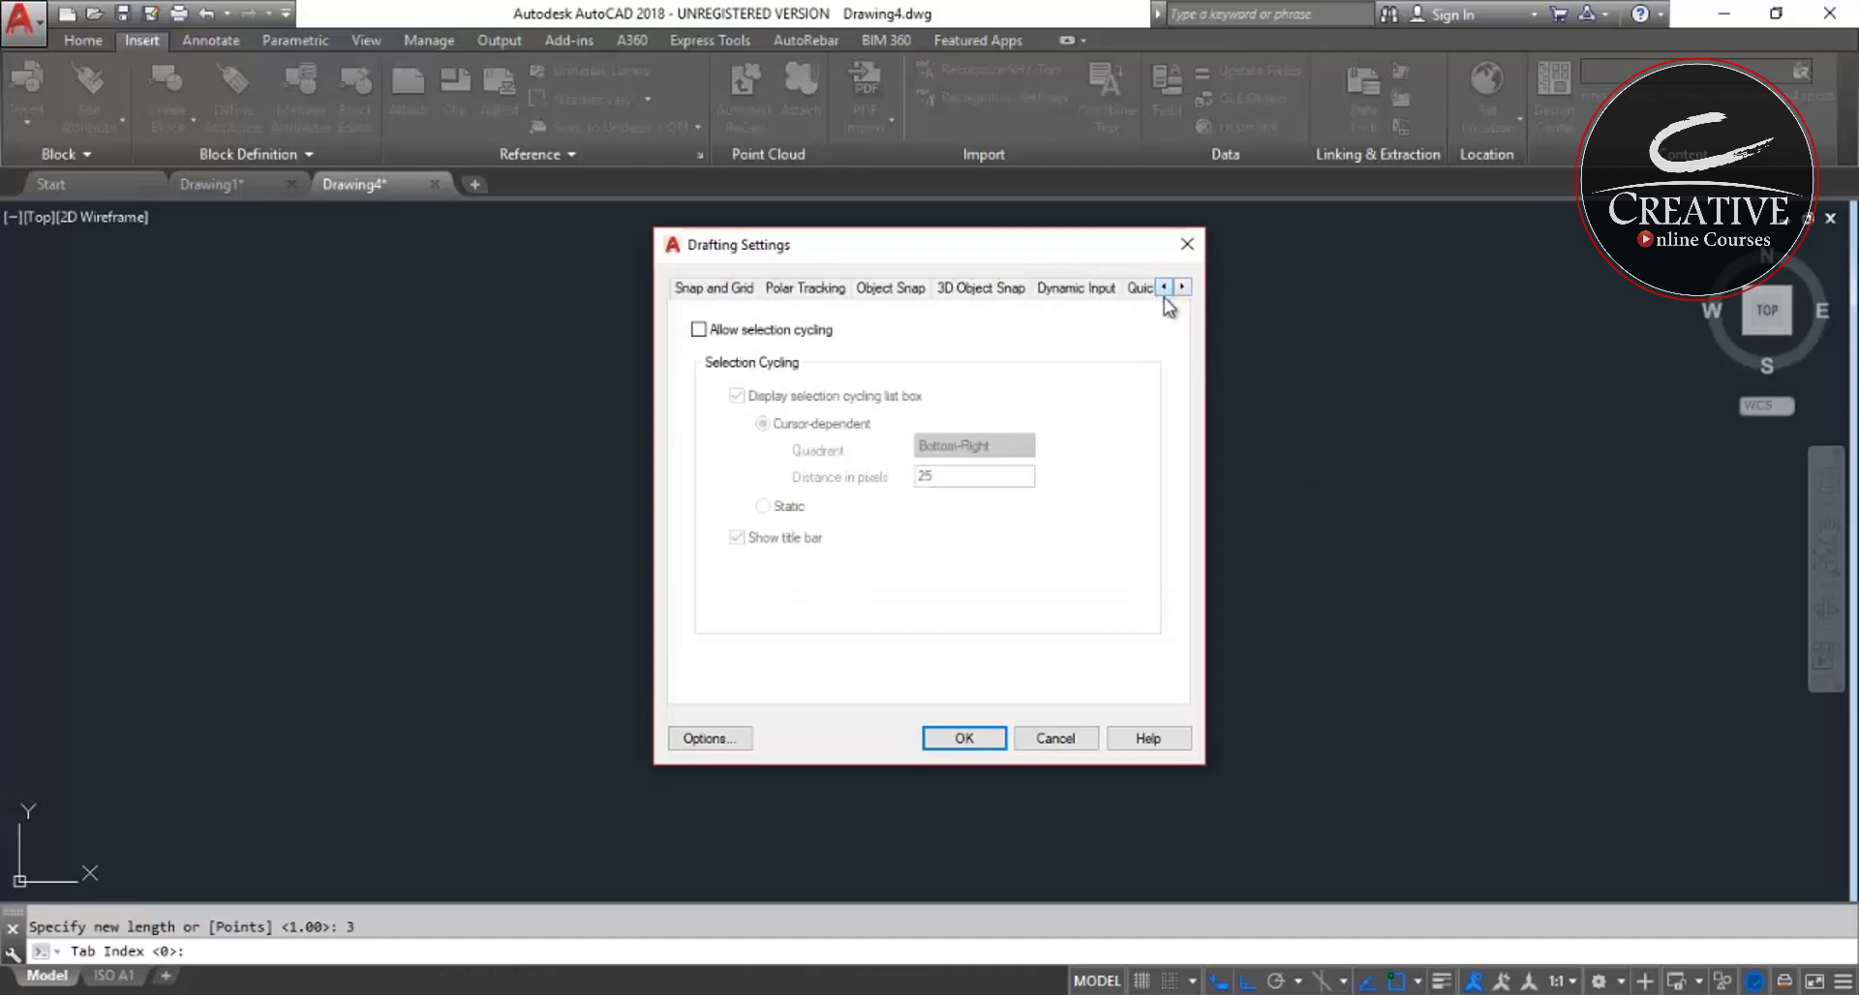
{"action": "left_click_drag", "start_coordinate": [1206, 475], "coordinate": [1793, 484]}
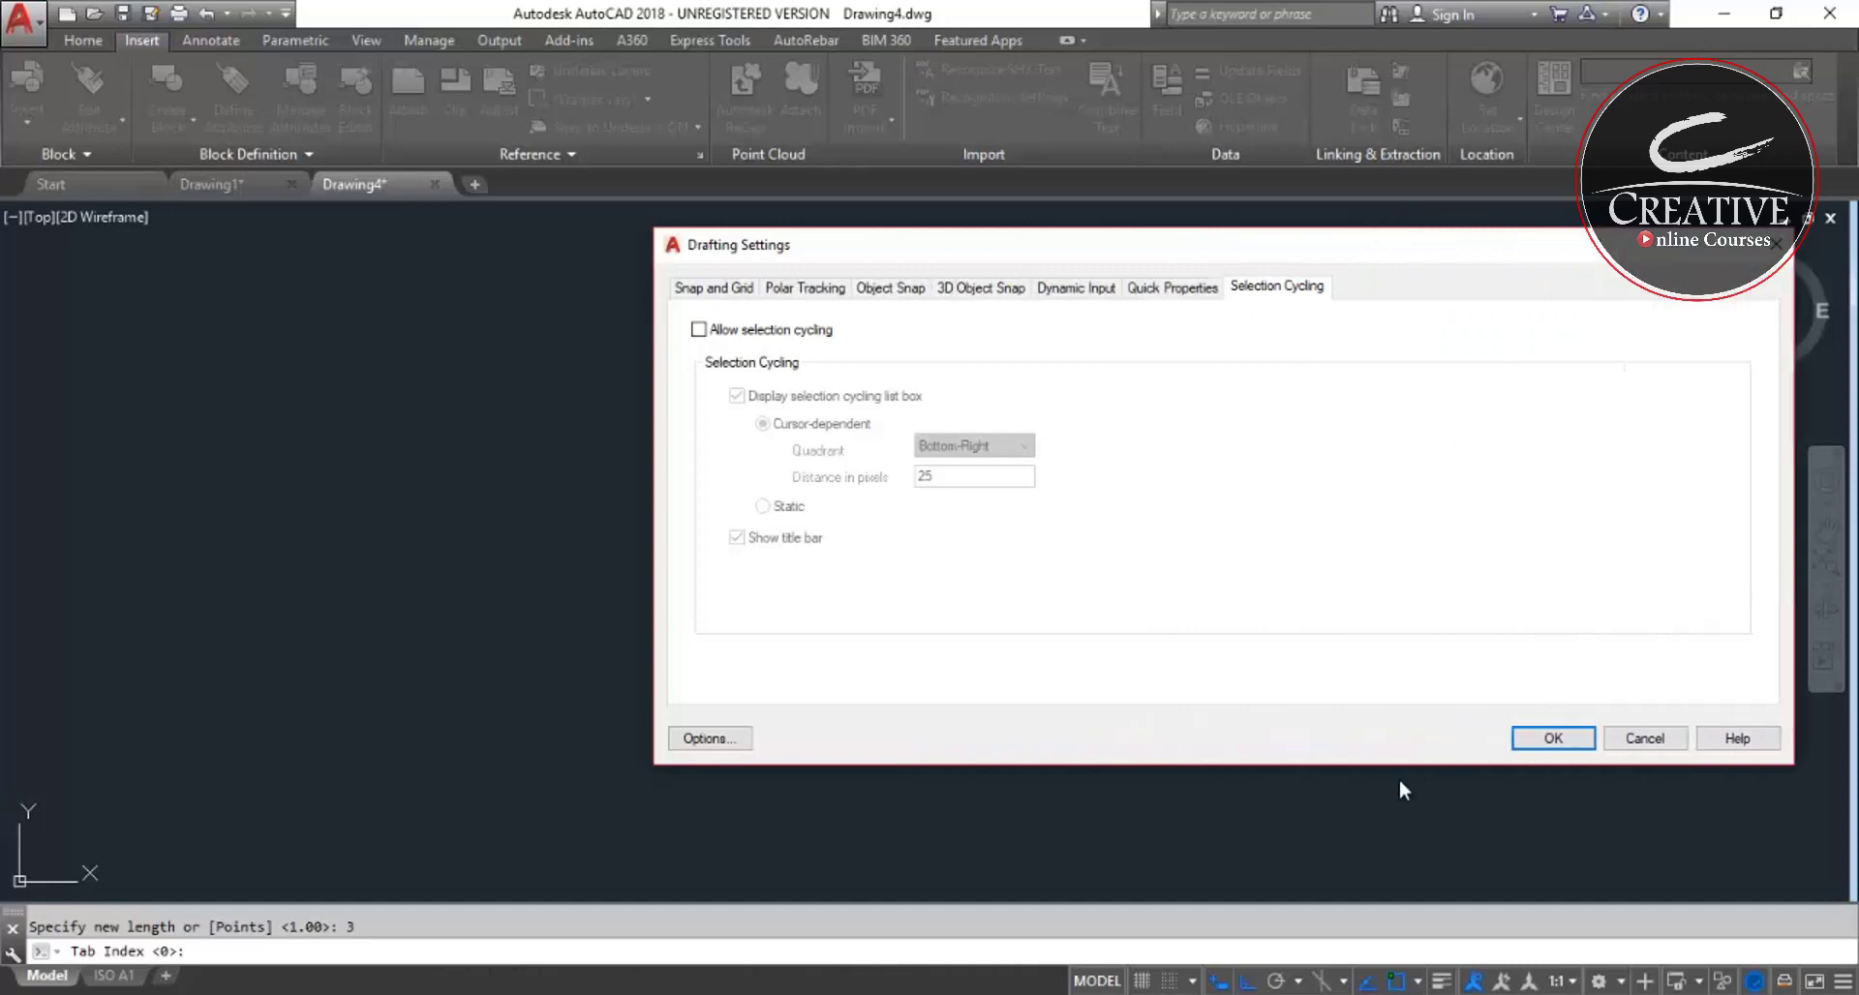
{"action": "left_click_drag", "start_coordinate": [1397, 765], "coordinate": [1385, 857]}
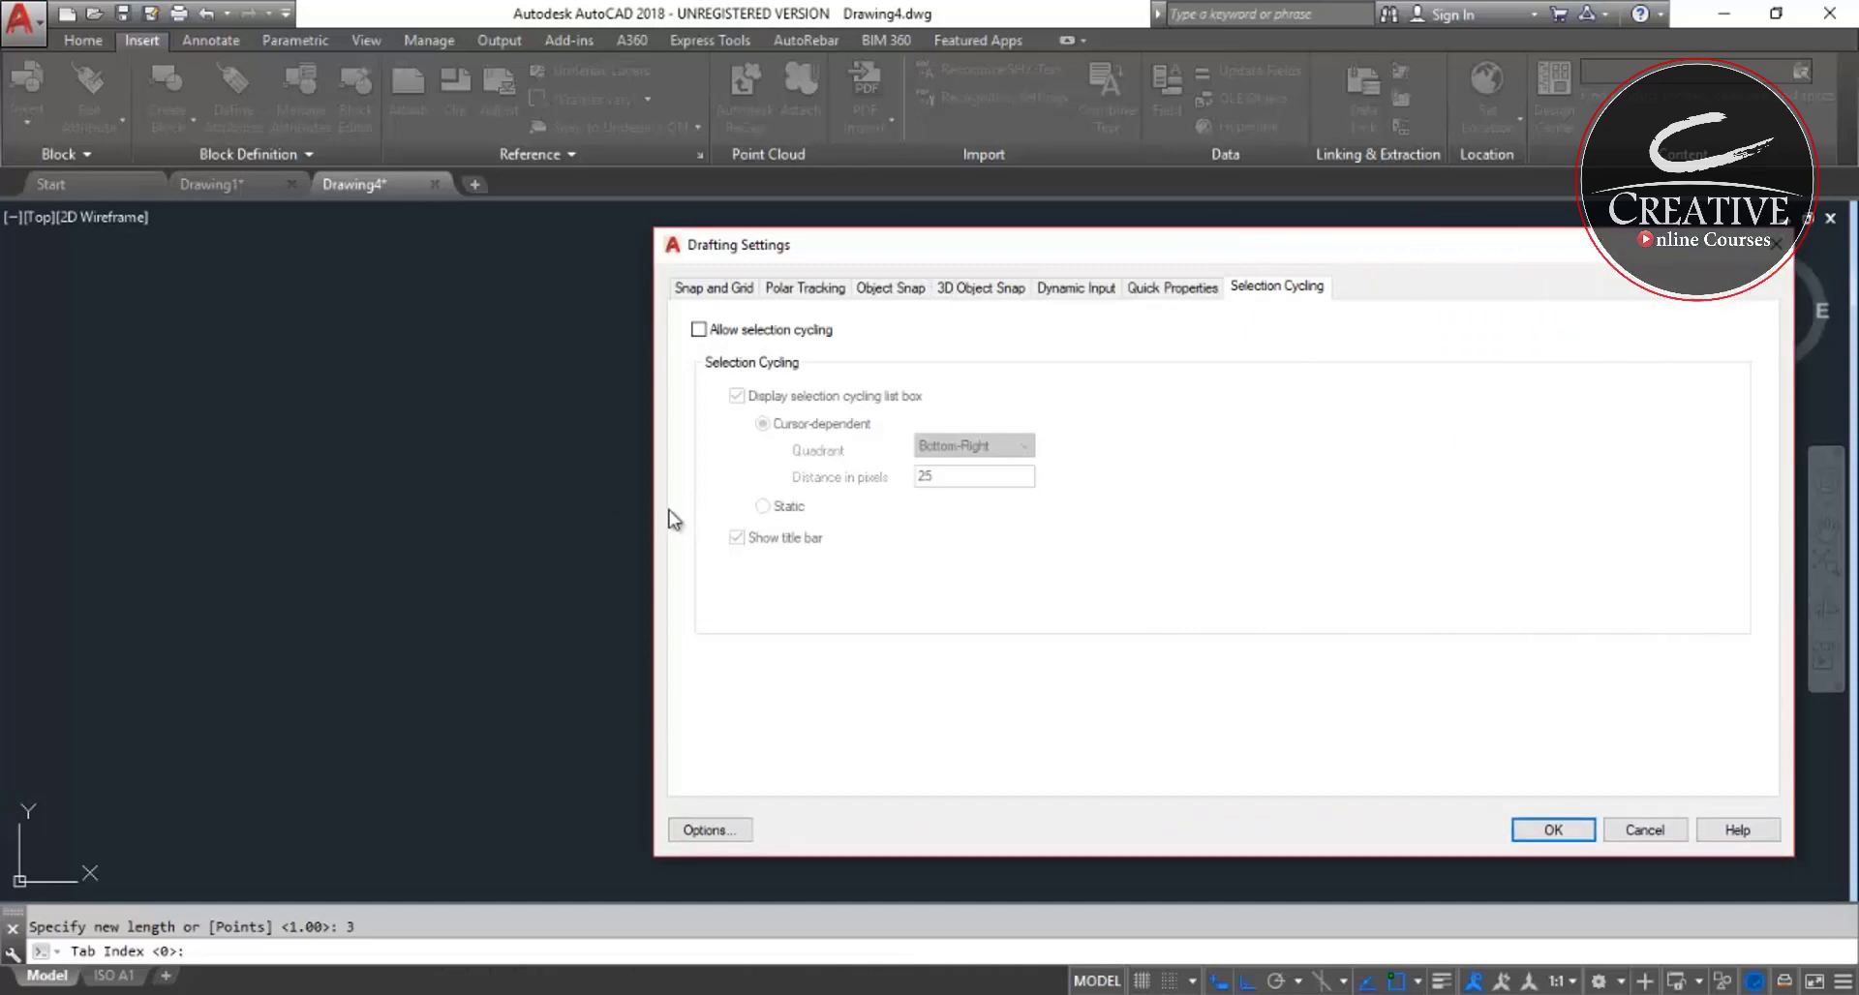
{"action": "left_click_drag", "start_coordinate": [643, 513], "coordinate": [277, 513]}
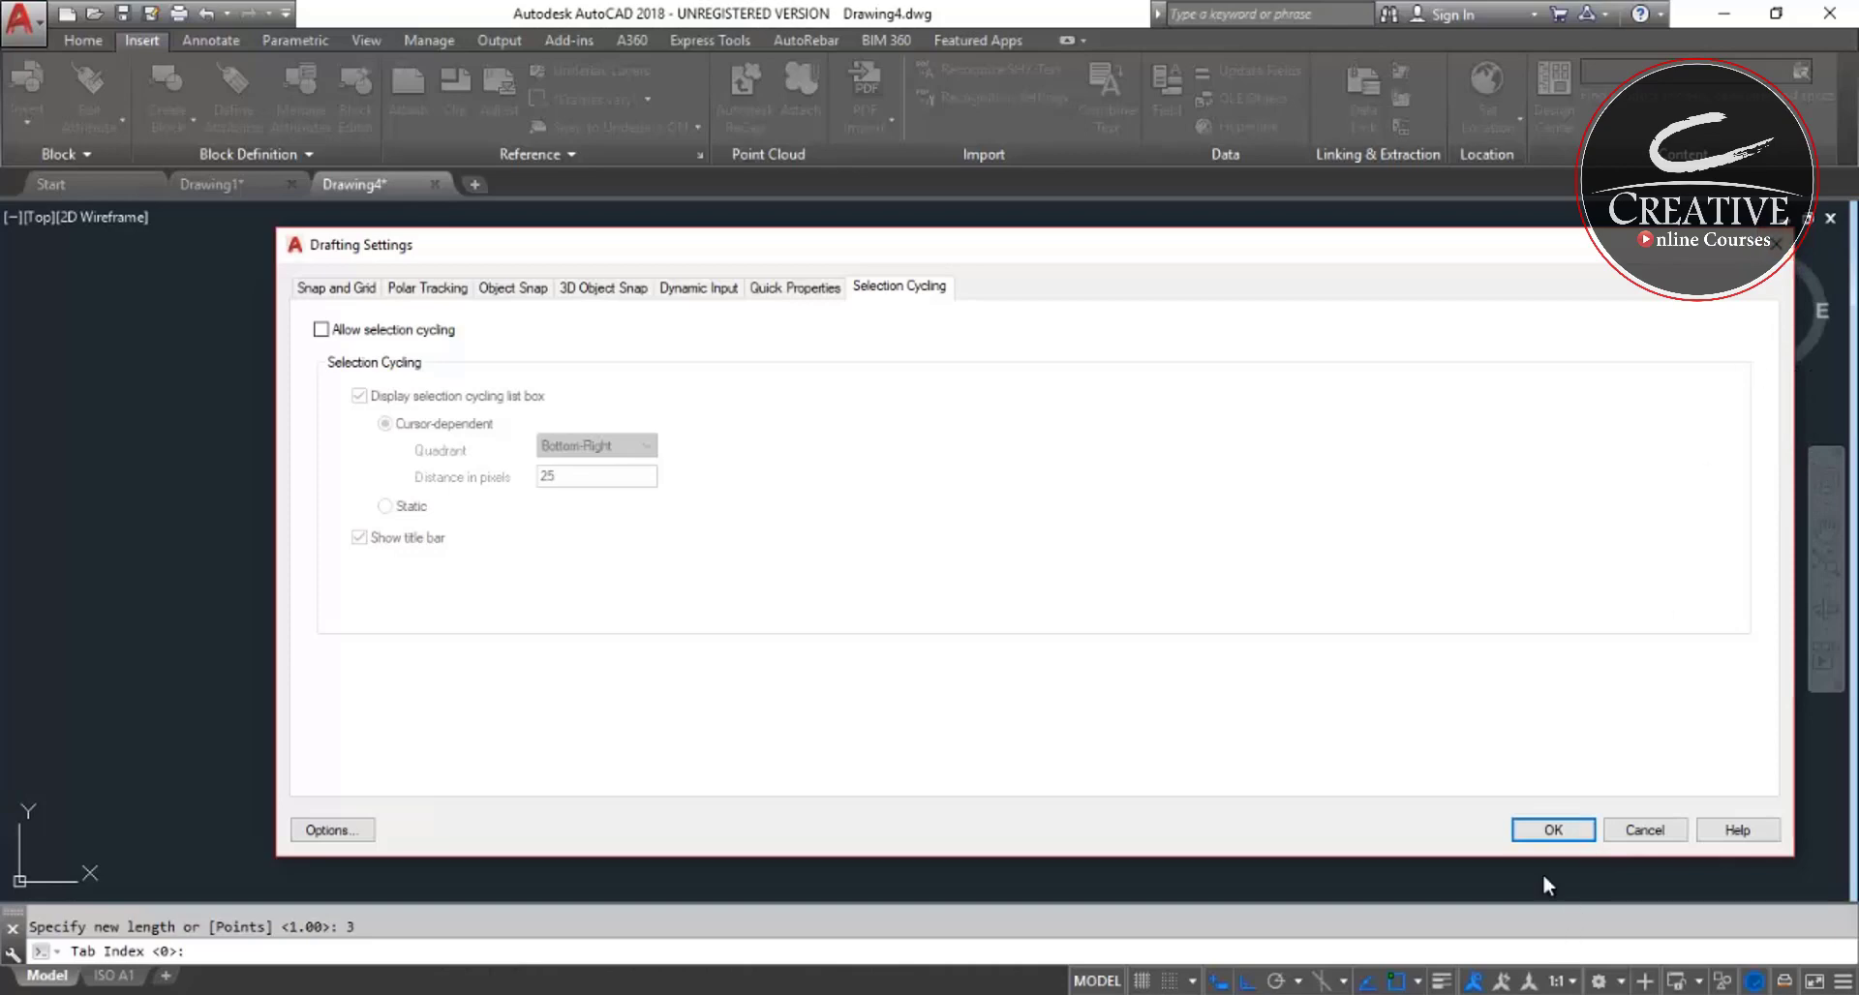
{"action": "left_click", "coordinate": [1552, 830]}
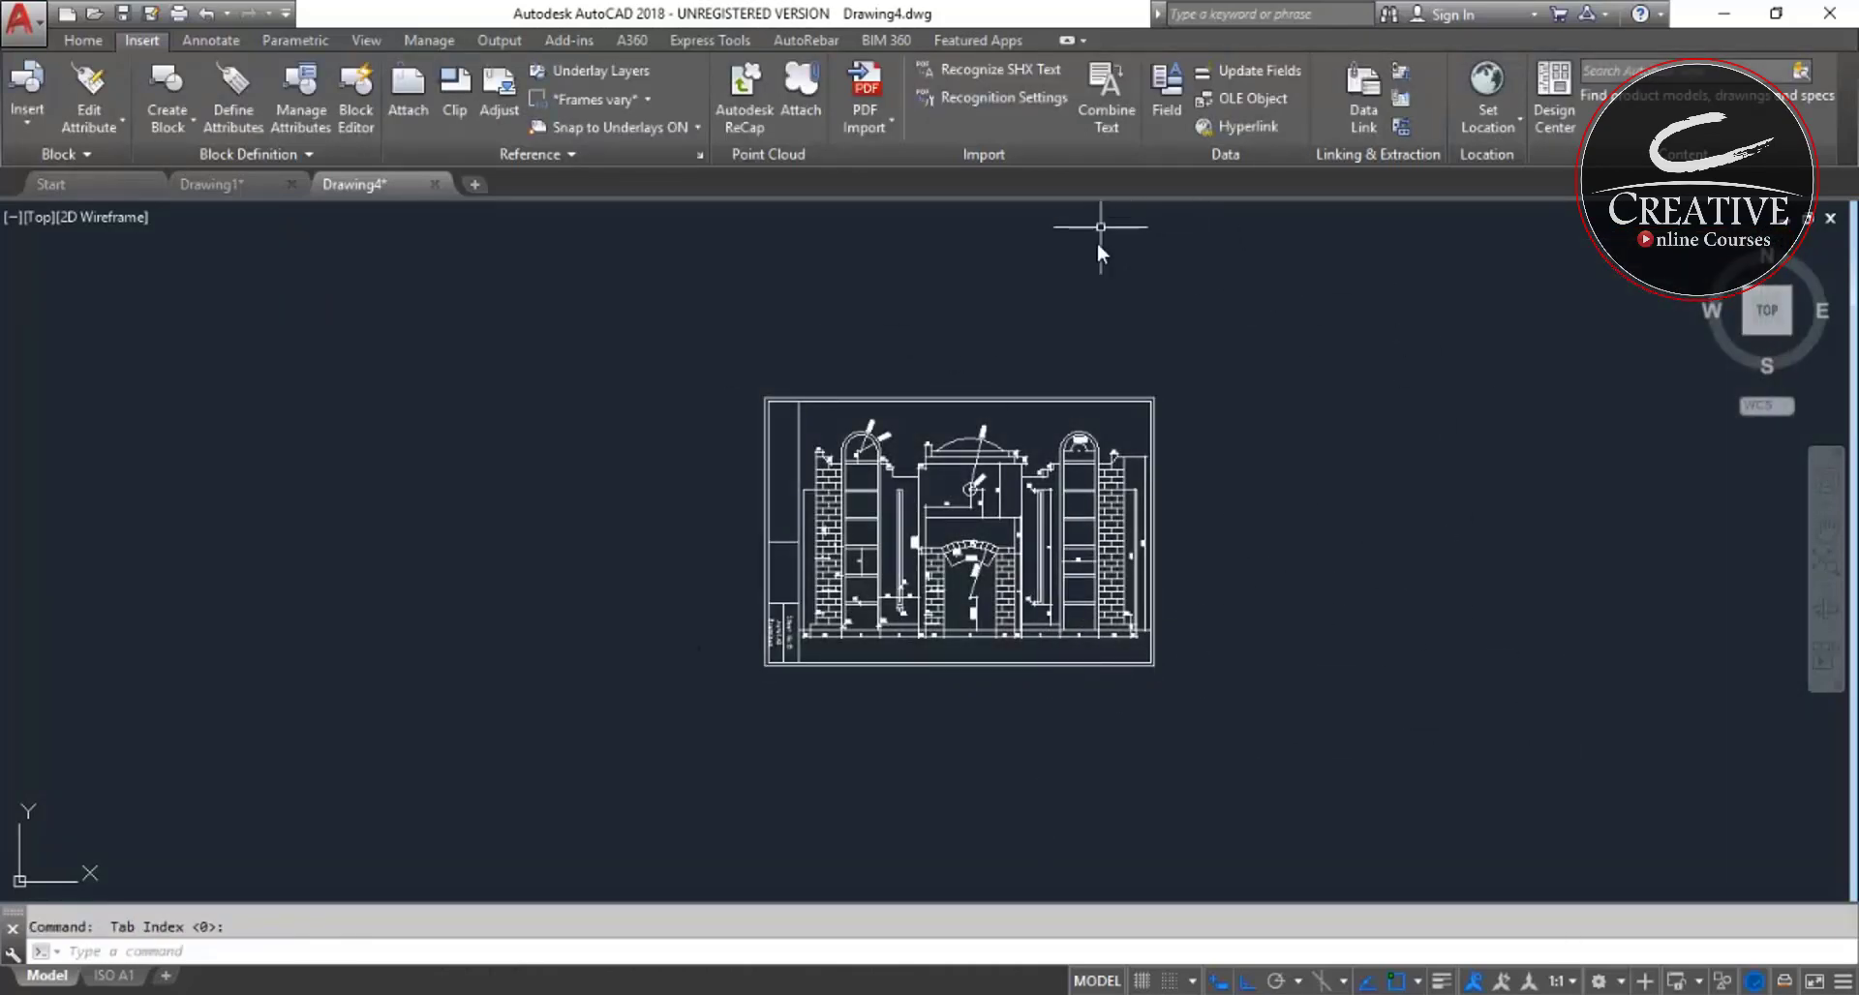
- Switch back and forth between the Home and Insert ribbon tabs
{"action": "left_click", "coordinate": [89, 44]}
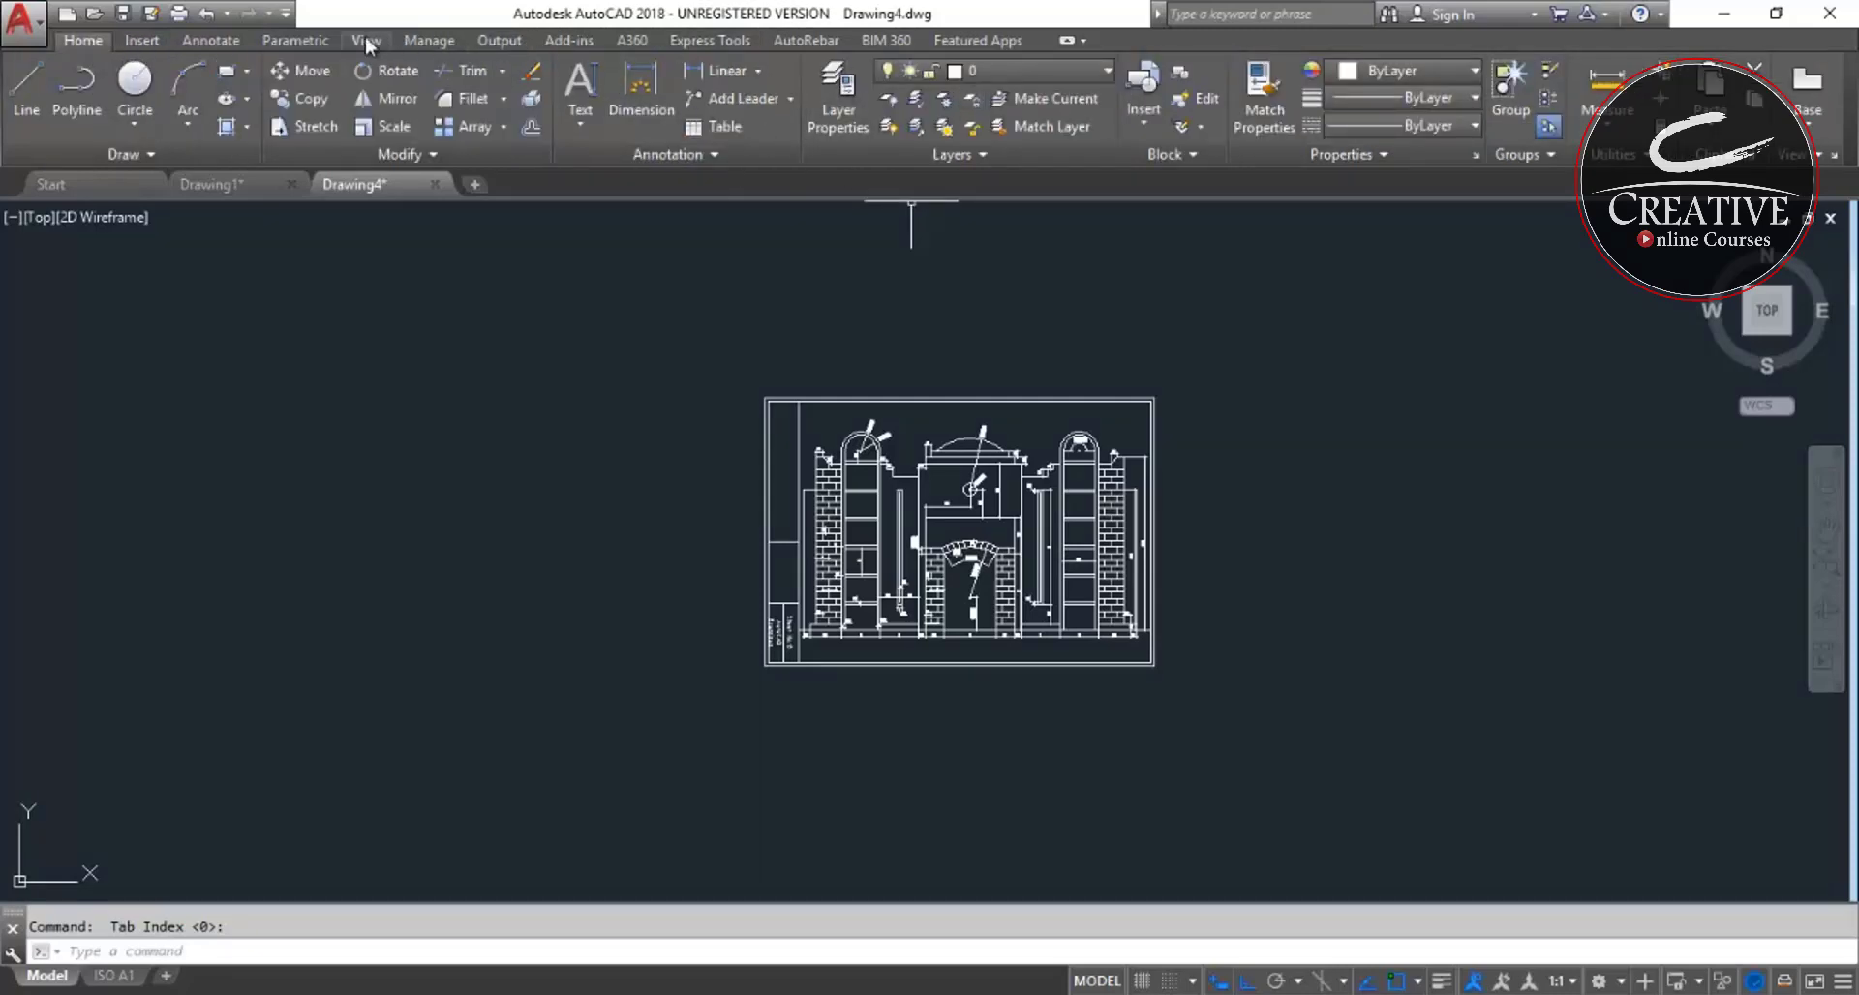
{"action": "left_click", "coordinate": [155, 42]}
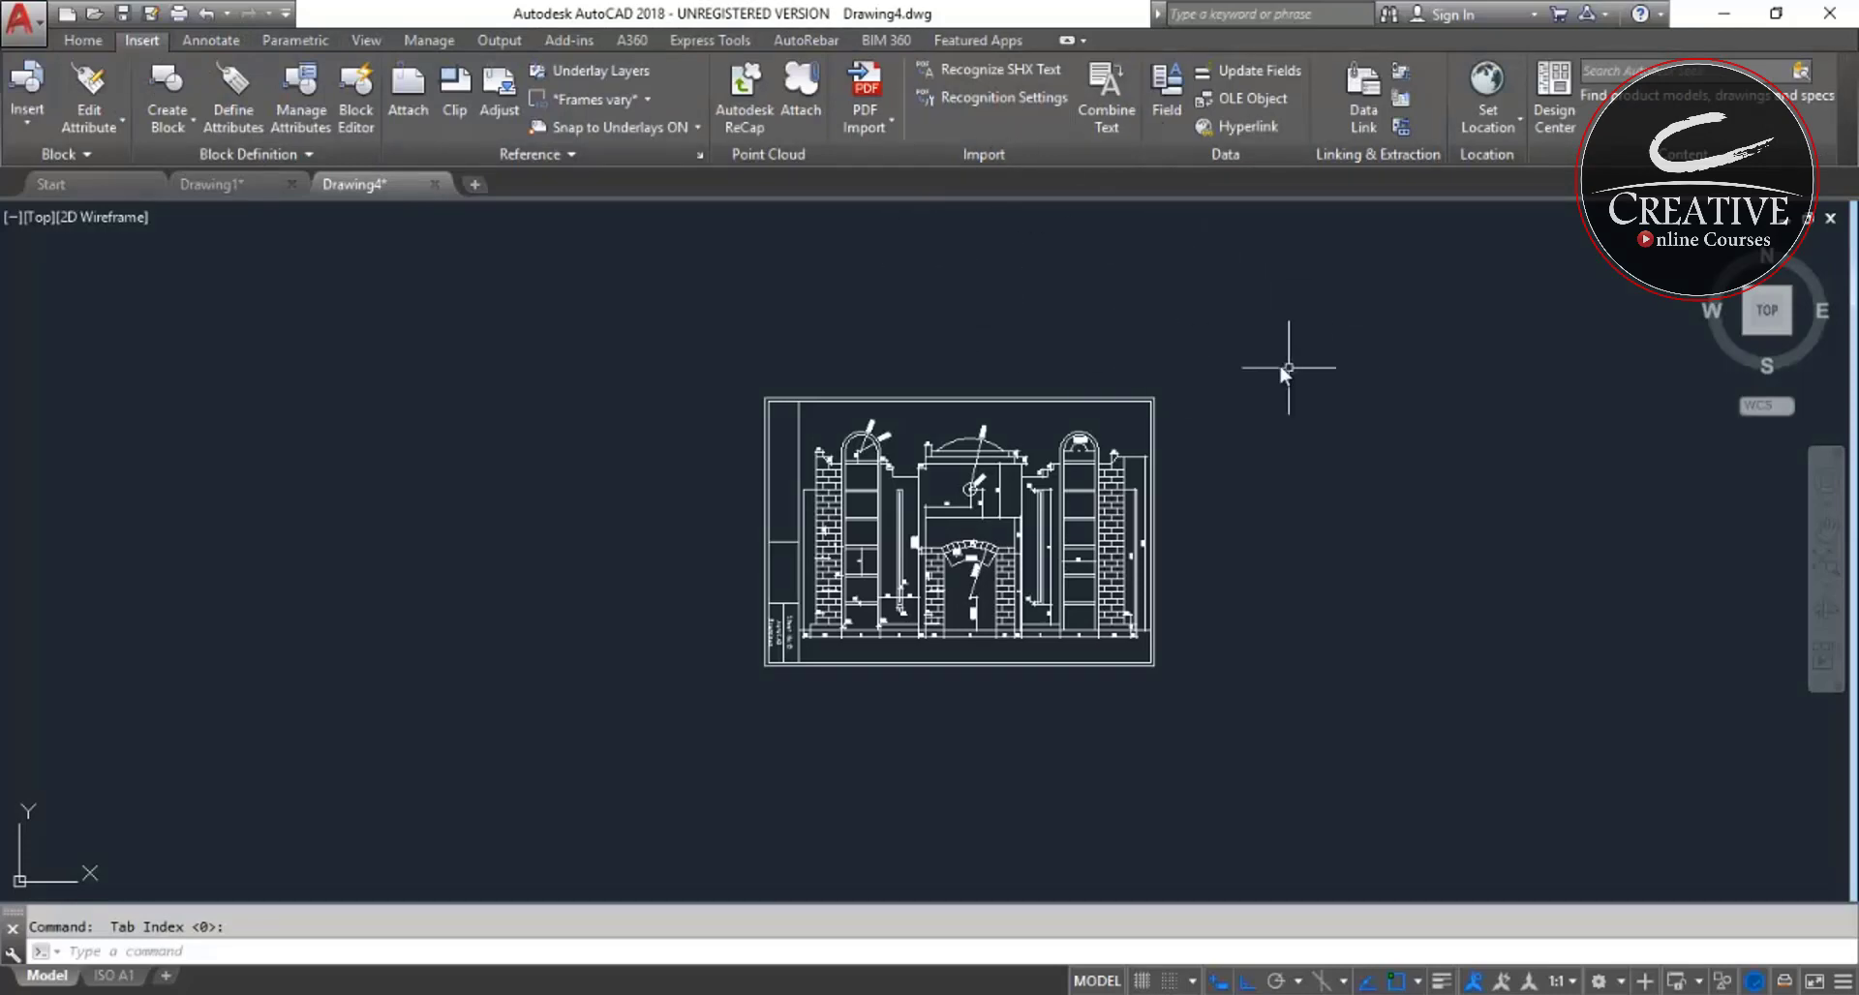
{"action": "left_click", "coordinate": [84, 39]}
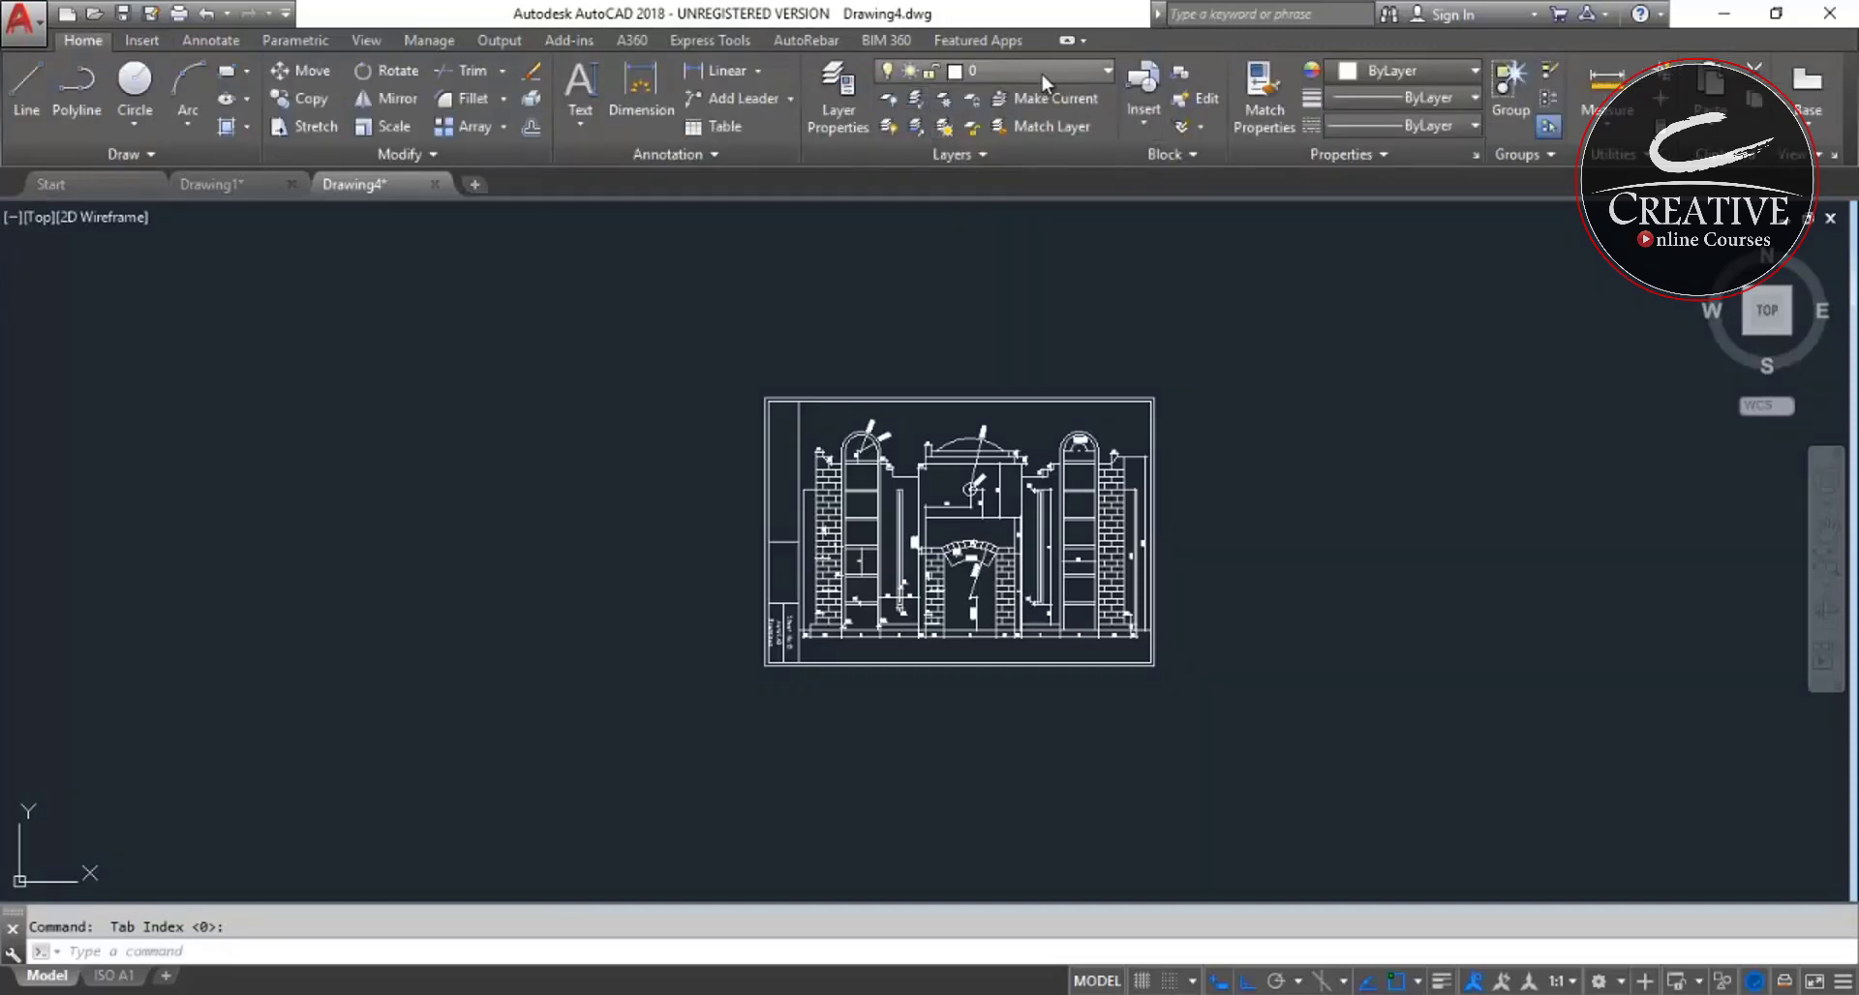
{"action": "left_click", "coordinate": [142, 40]}
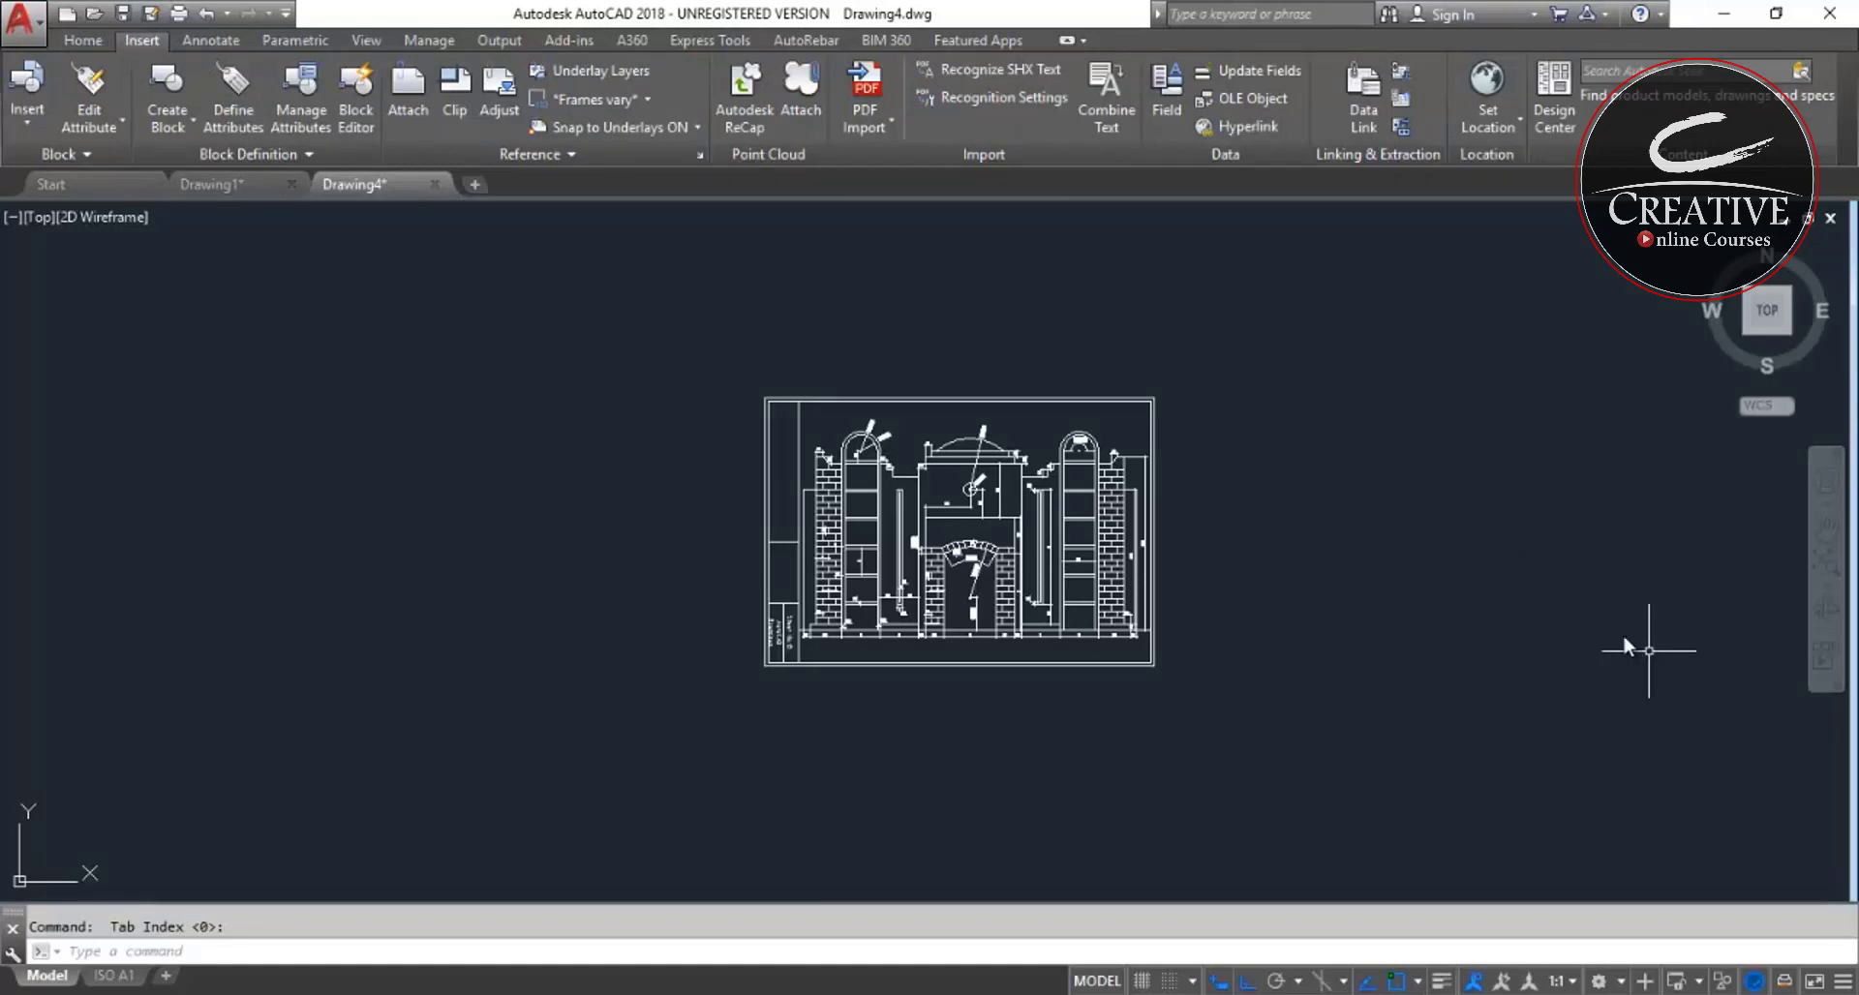
- Add Layer to the Quick Access Toolbar and keep layer 0 current in its dropdown
{"action": "left_click", "coordinate": [287, 14]}
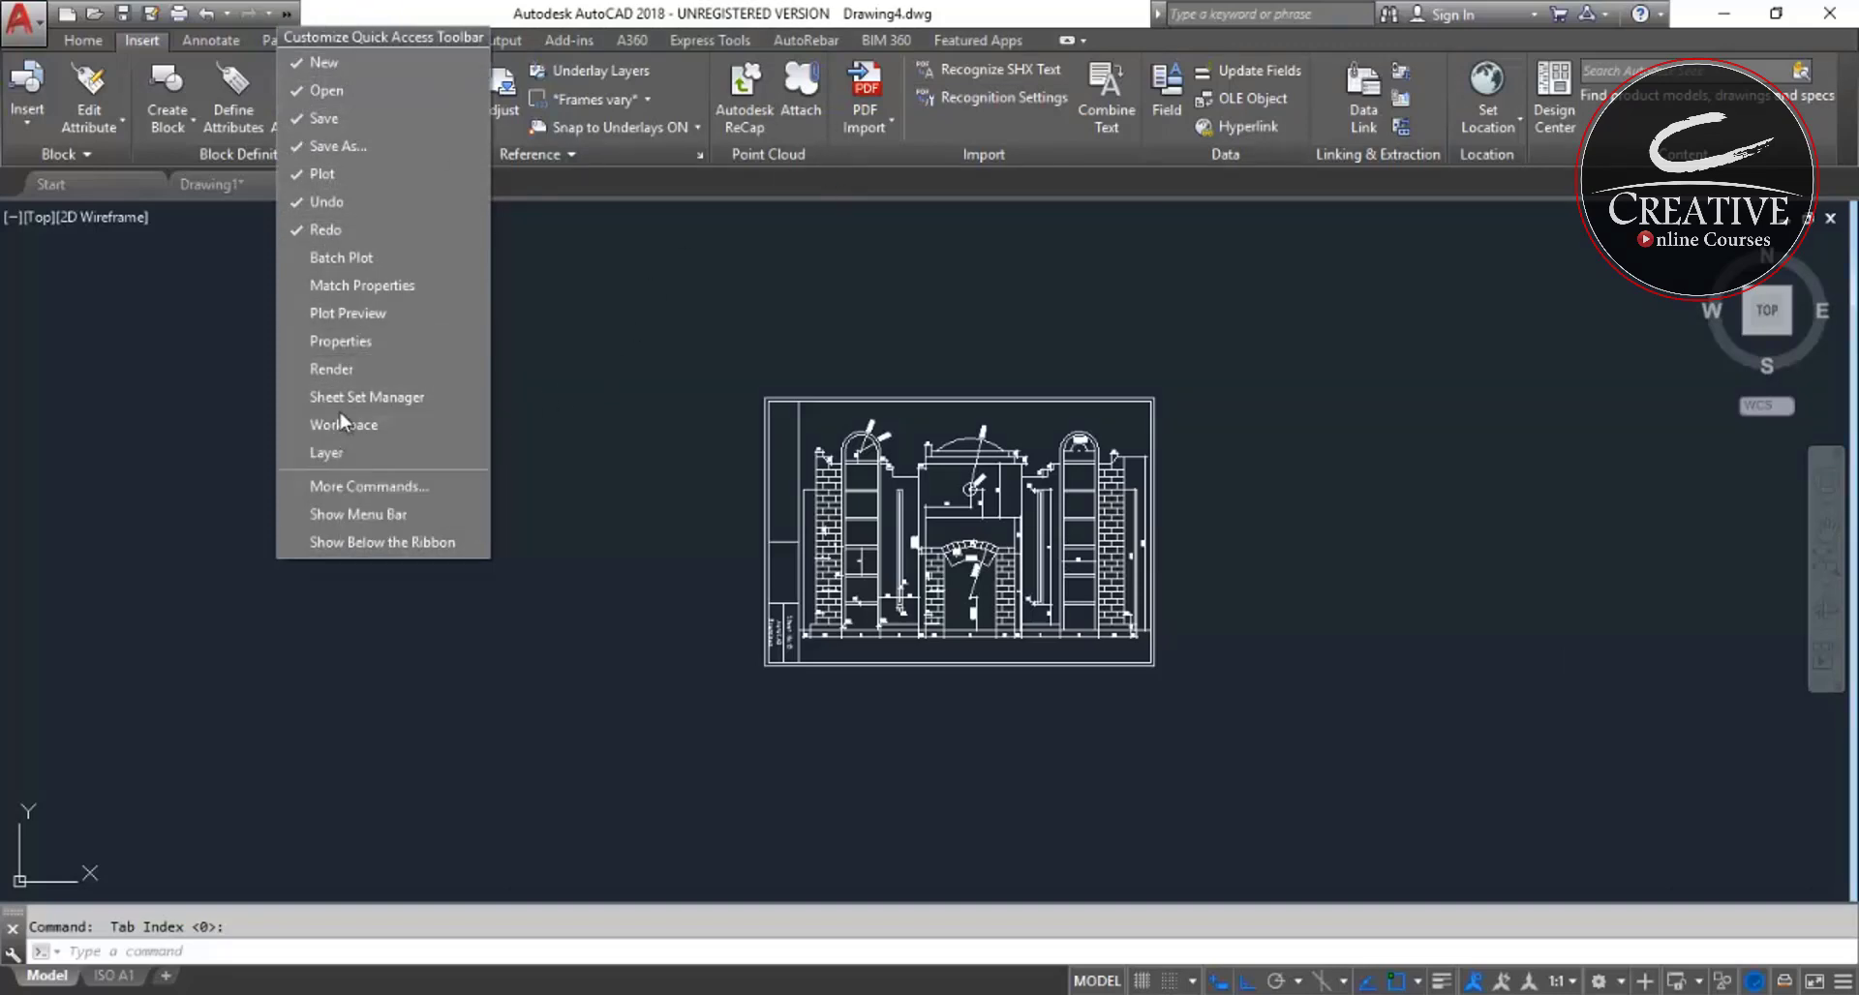
{"action": "left_click", "coordinate": [338, 451]}
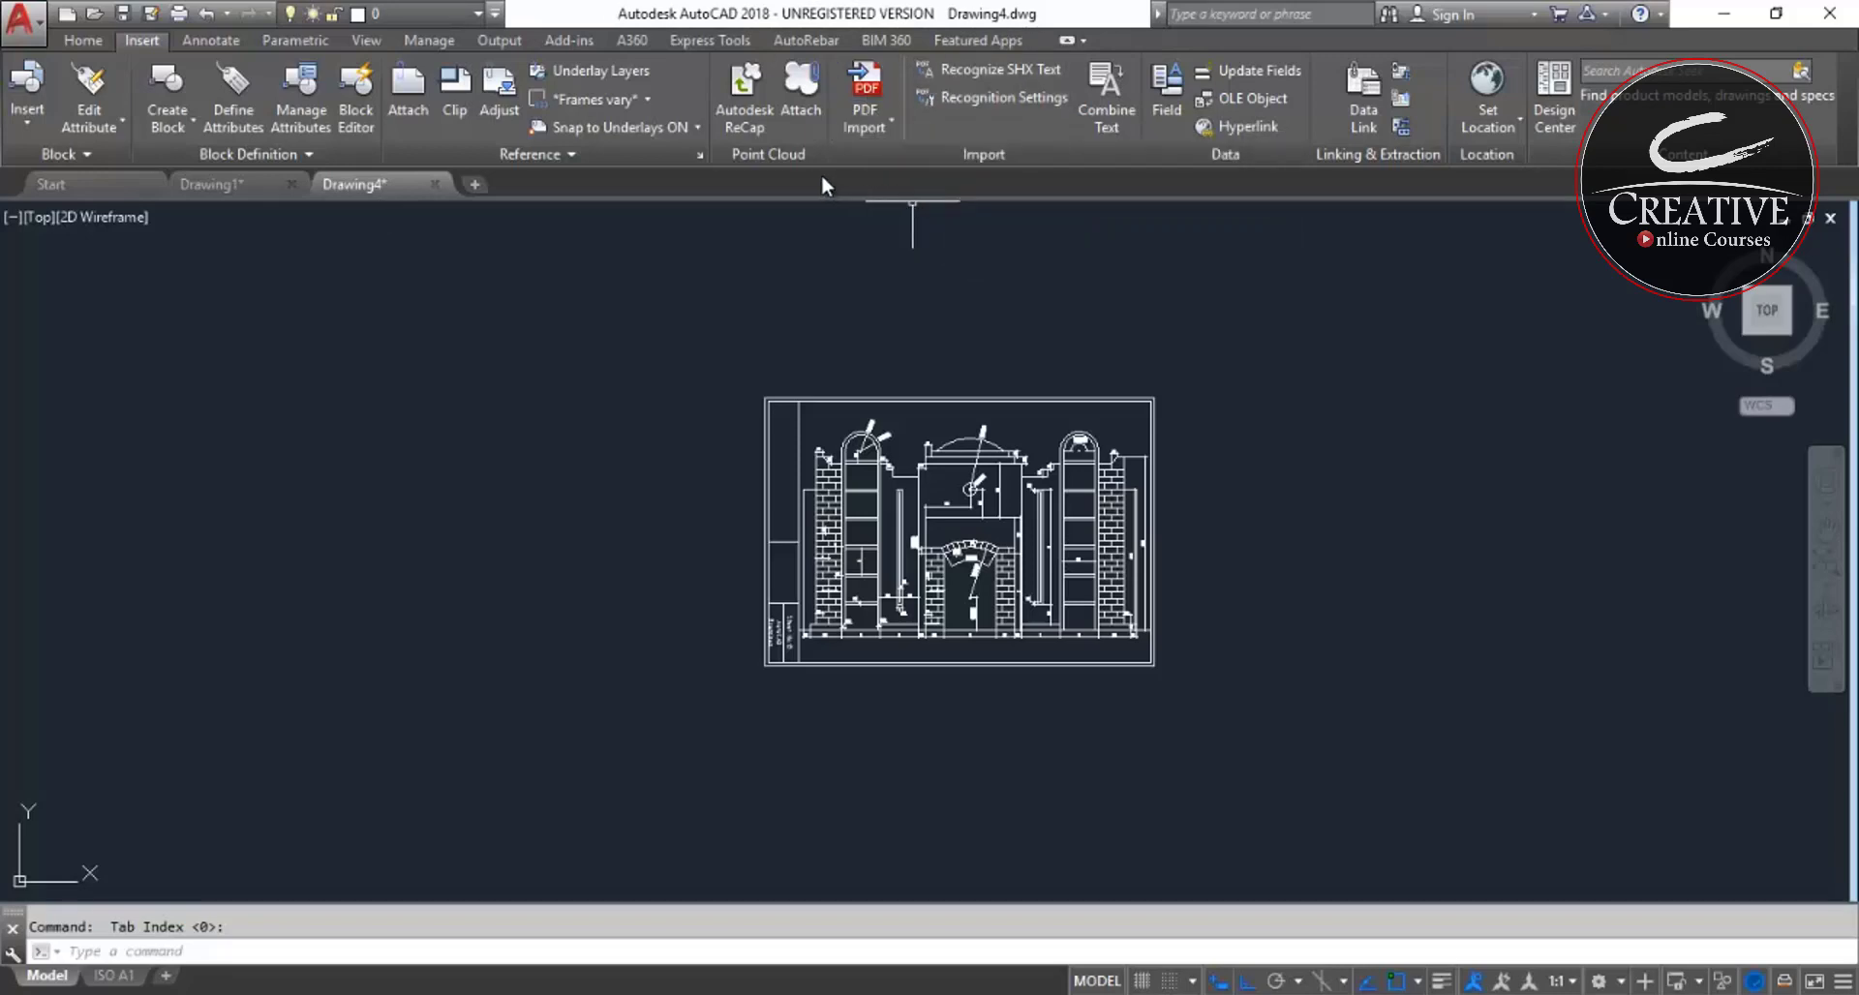
{"action": "left_click", "coordinate": [399, 14]}
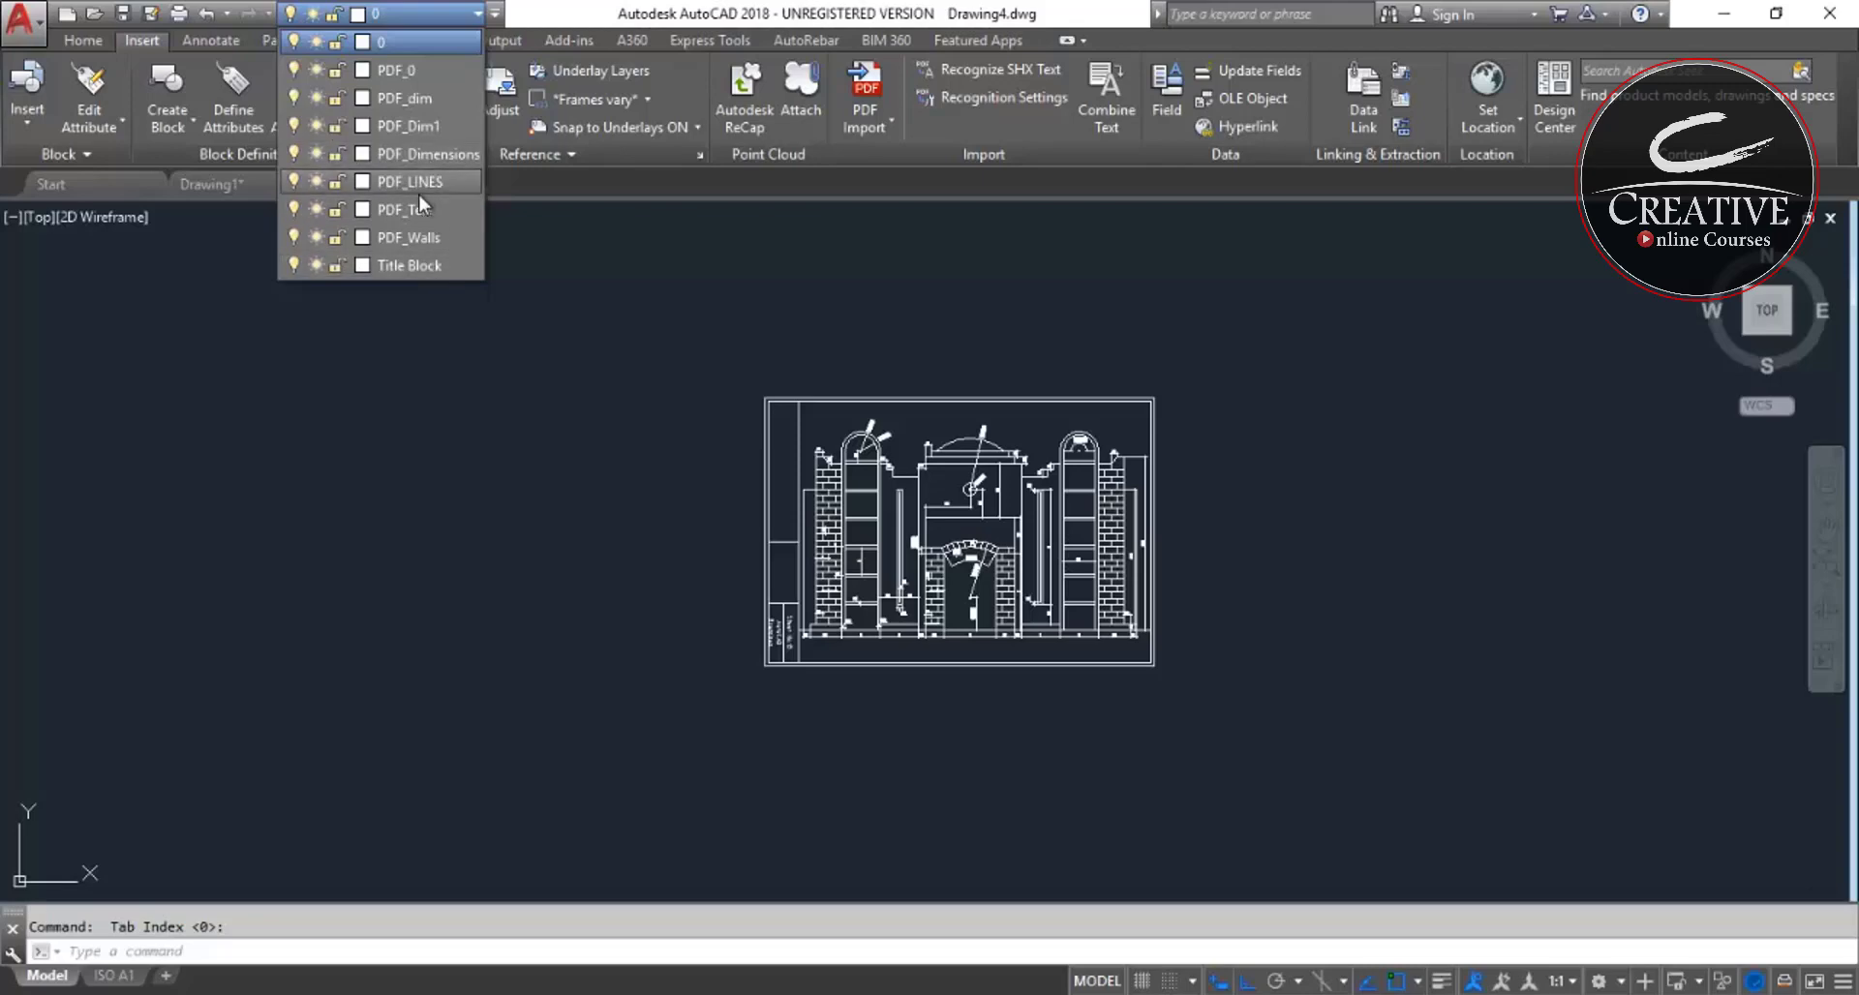
{"action": "left_click", "coordinate": [579, 276]}
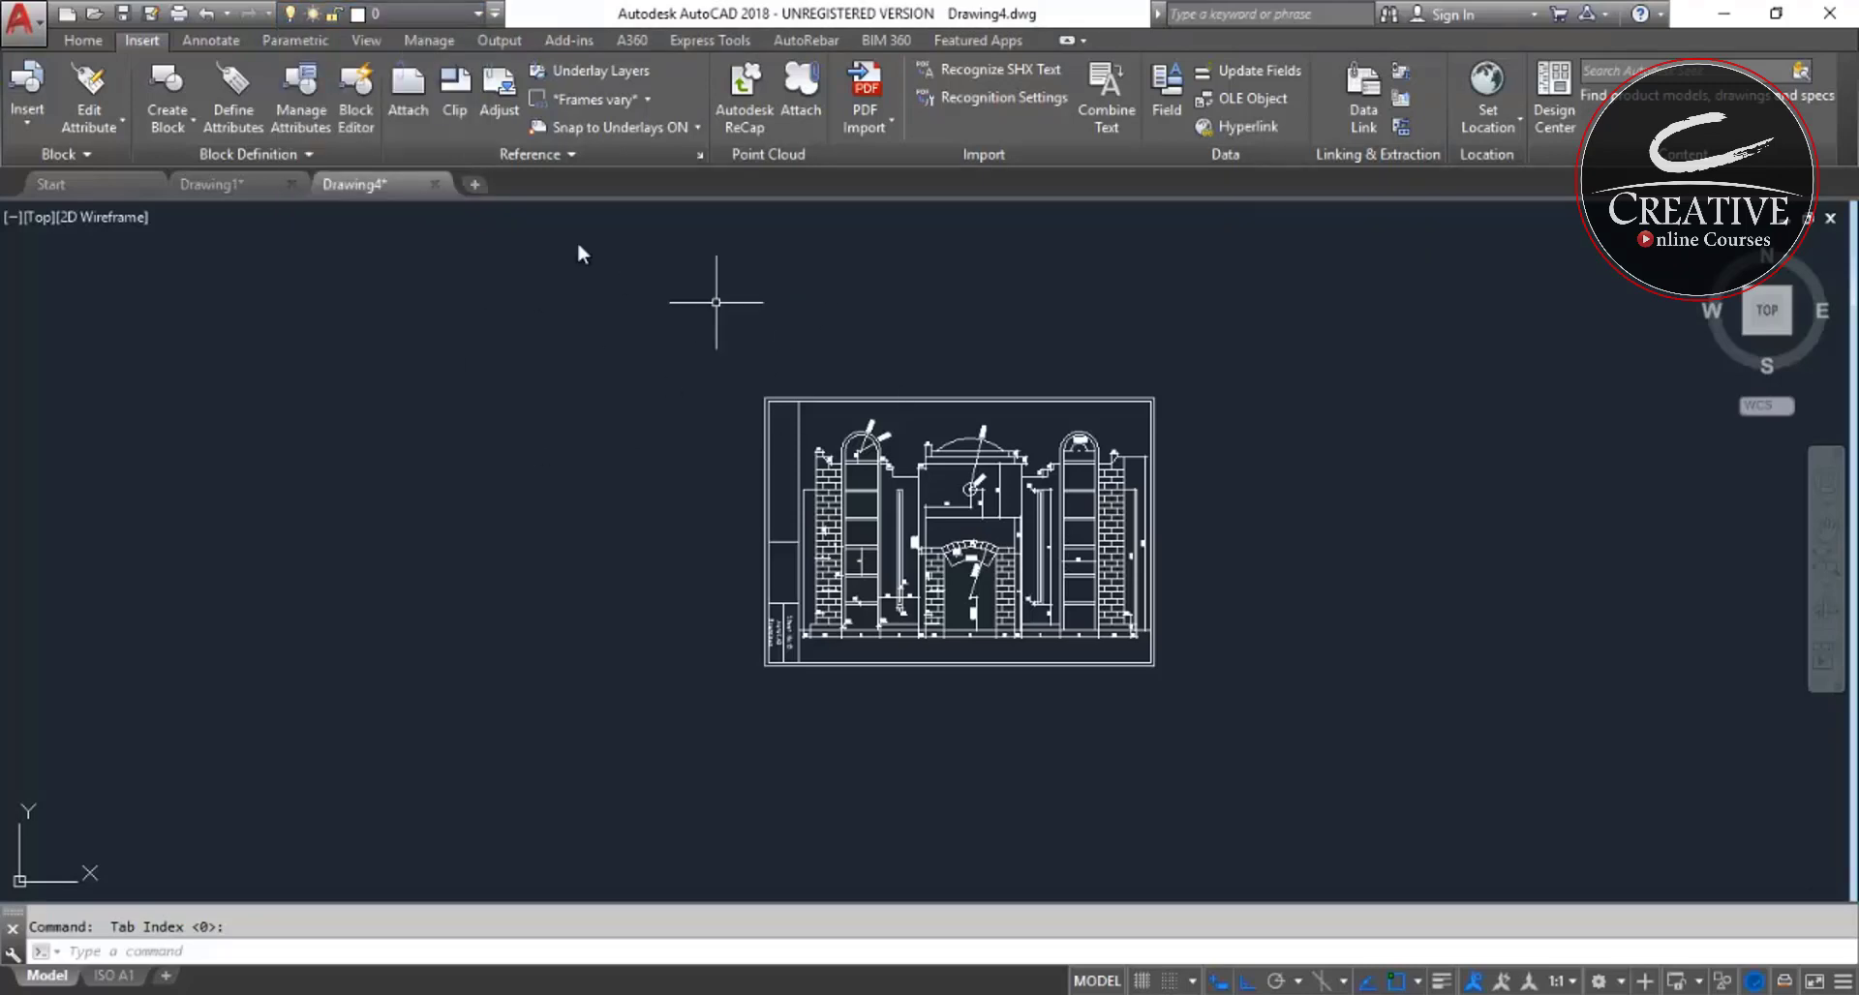
{"action": "key", "text": "Escape"}
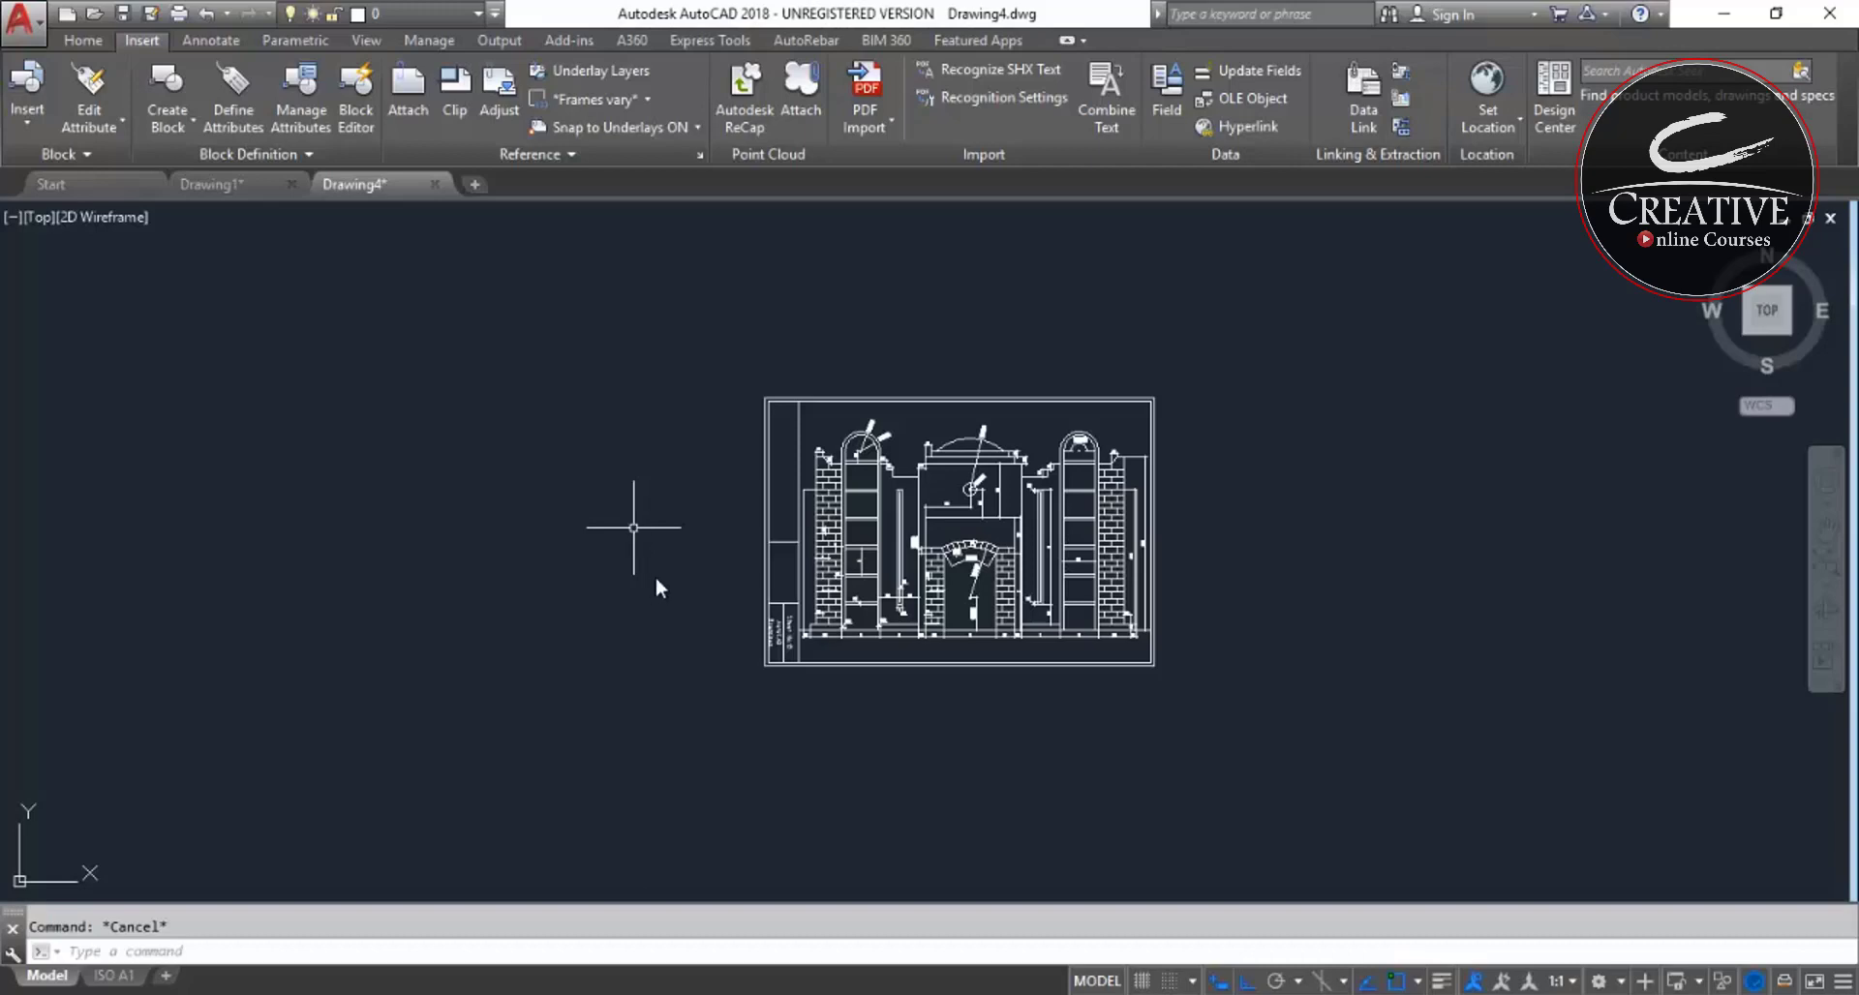
{"action": "right_click", "coordinate": [583, 408]}
{"action": "left_click", "coordinate": [680, 826]}
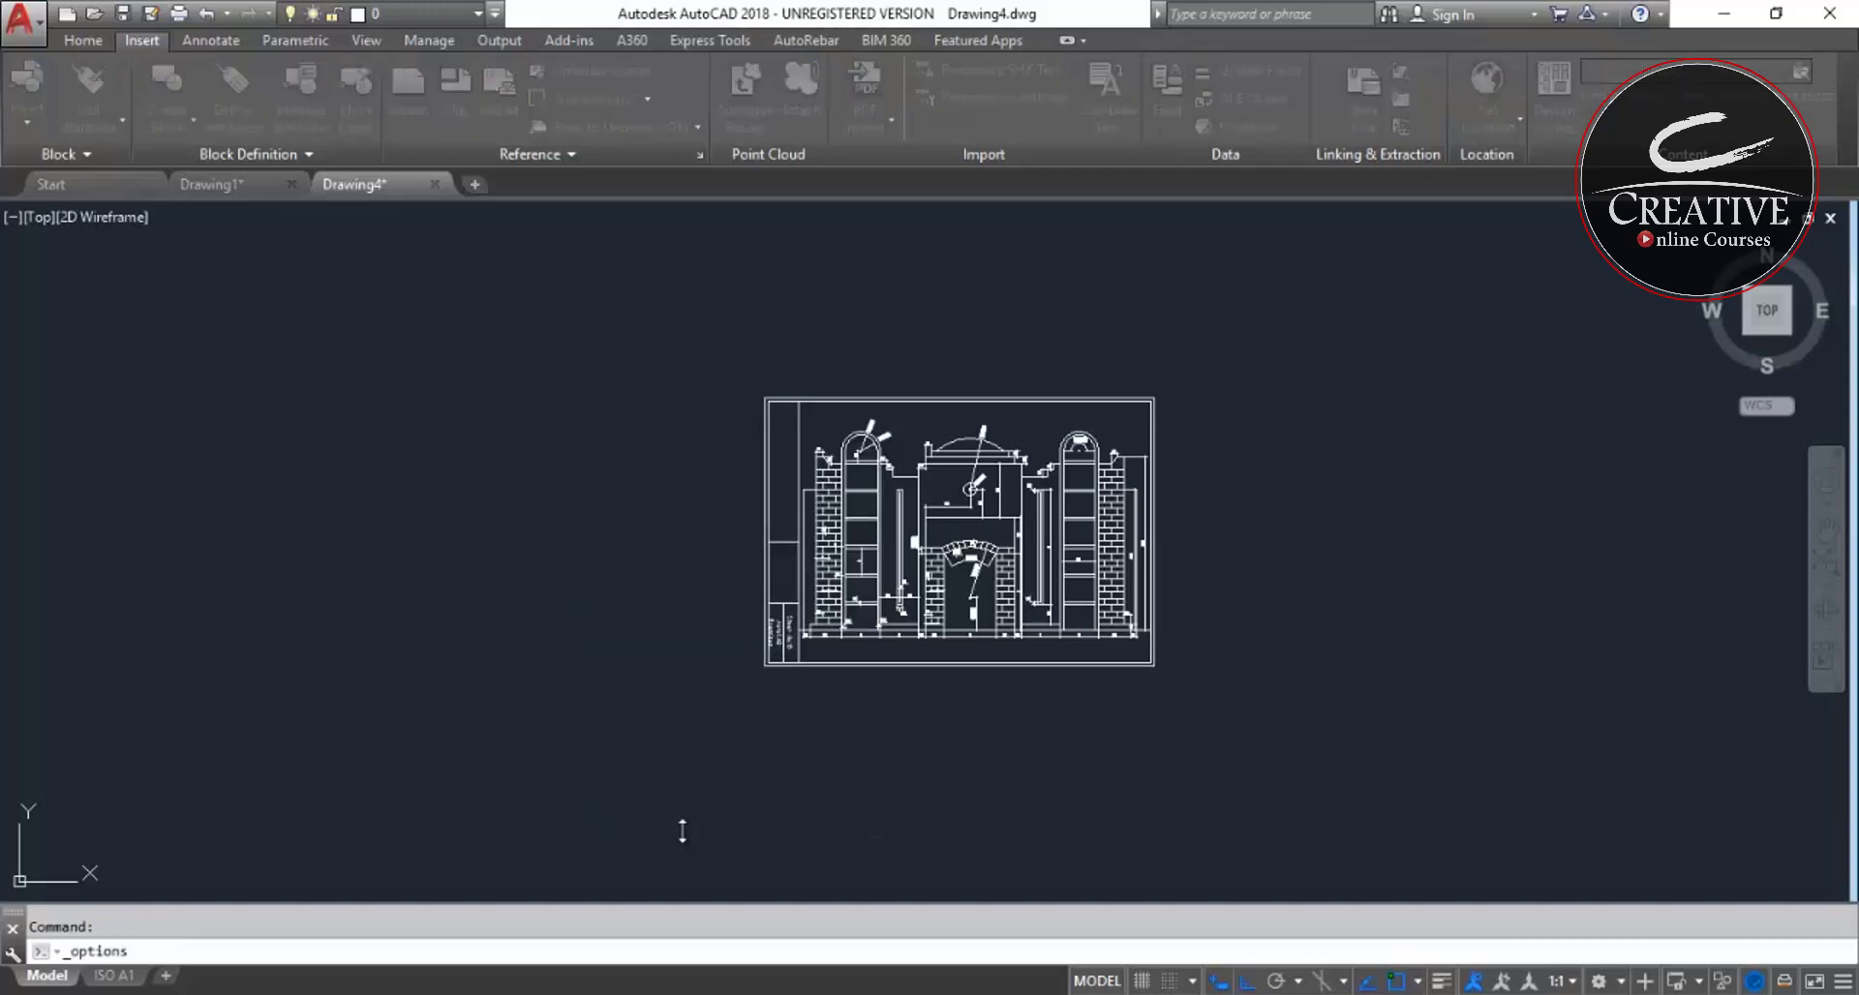
{"action": "left_click", "coordinate": [682, 244]}
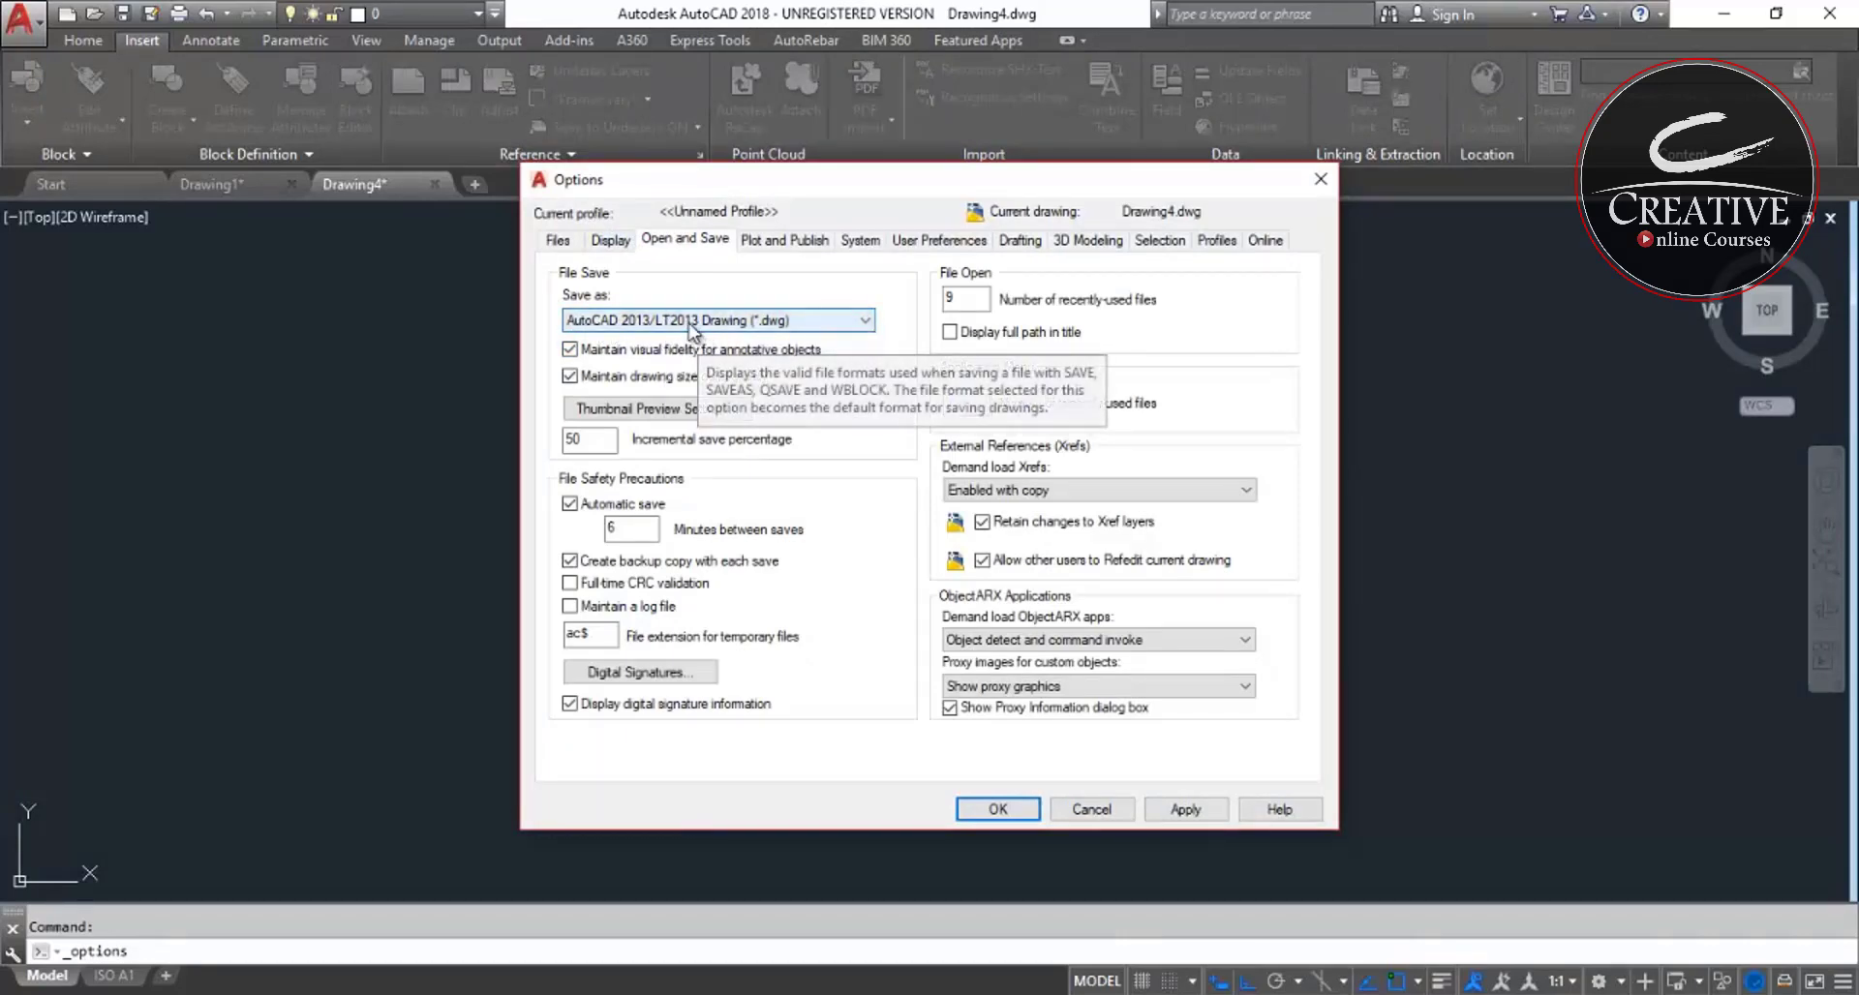
{"action": "left_click", "coordinate": [689, 323]}
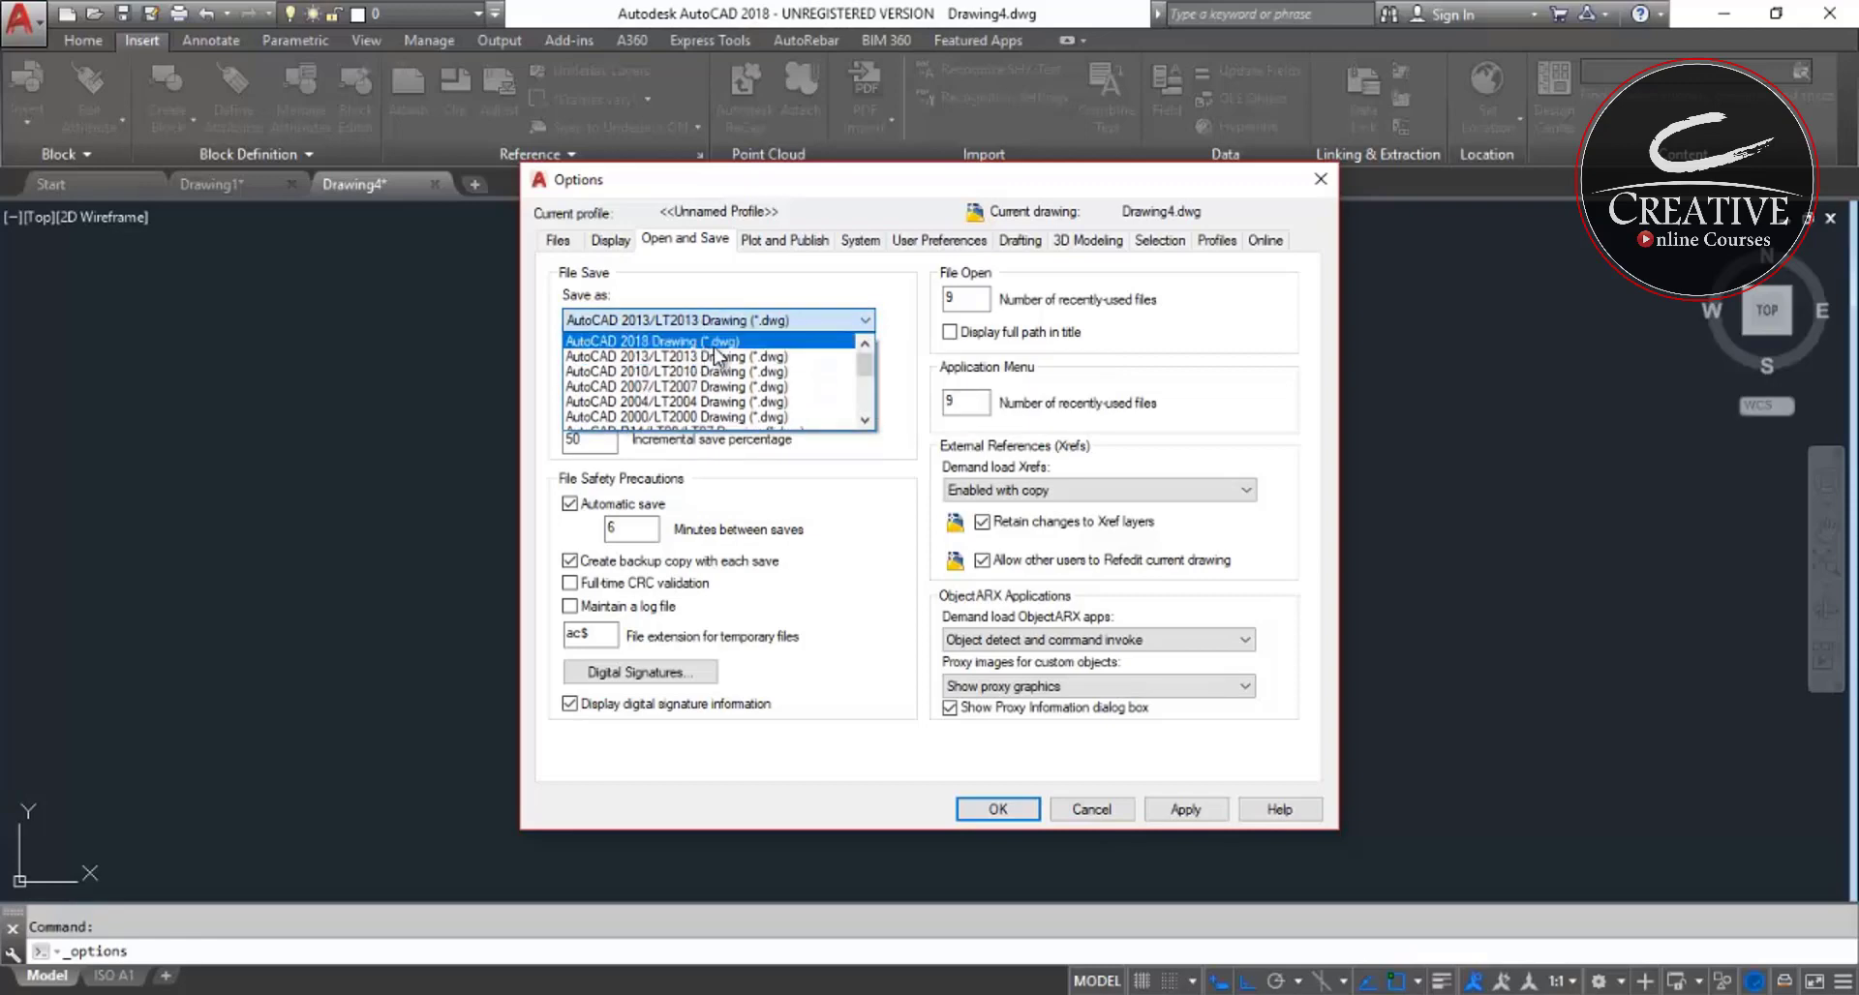
{"action": "left_click", "coordinate": [1088, 810]}
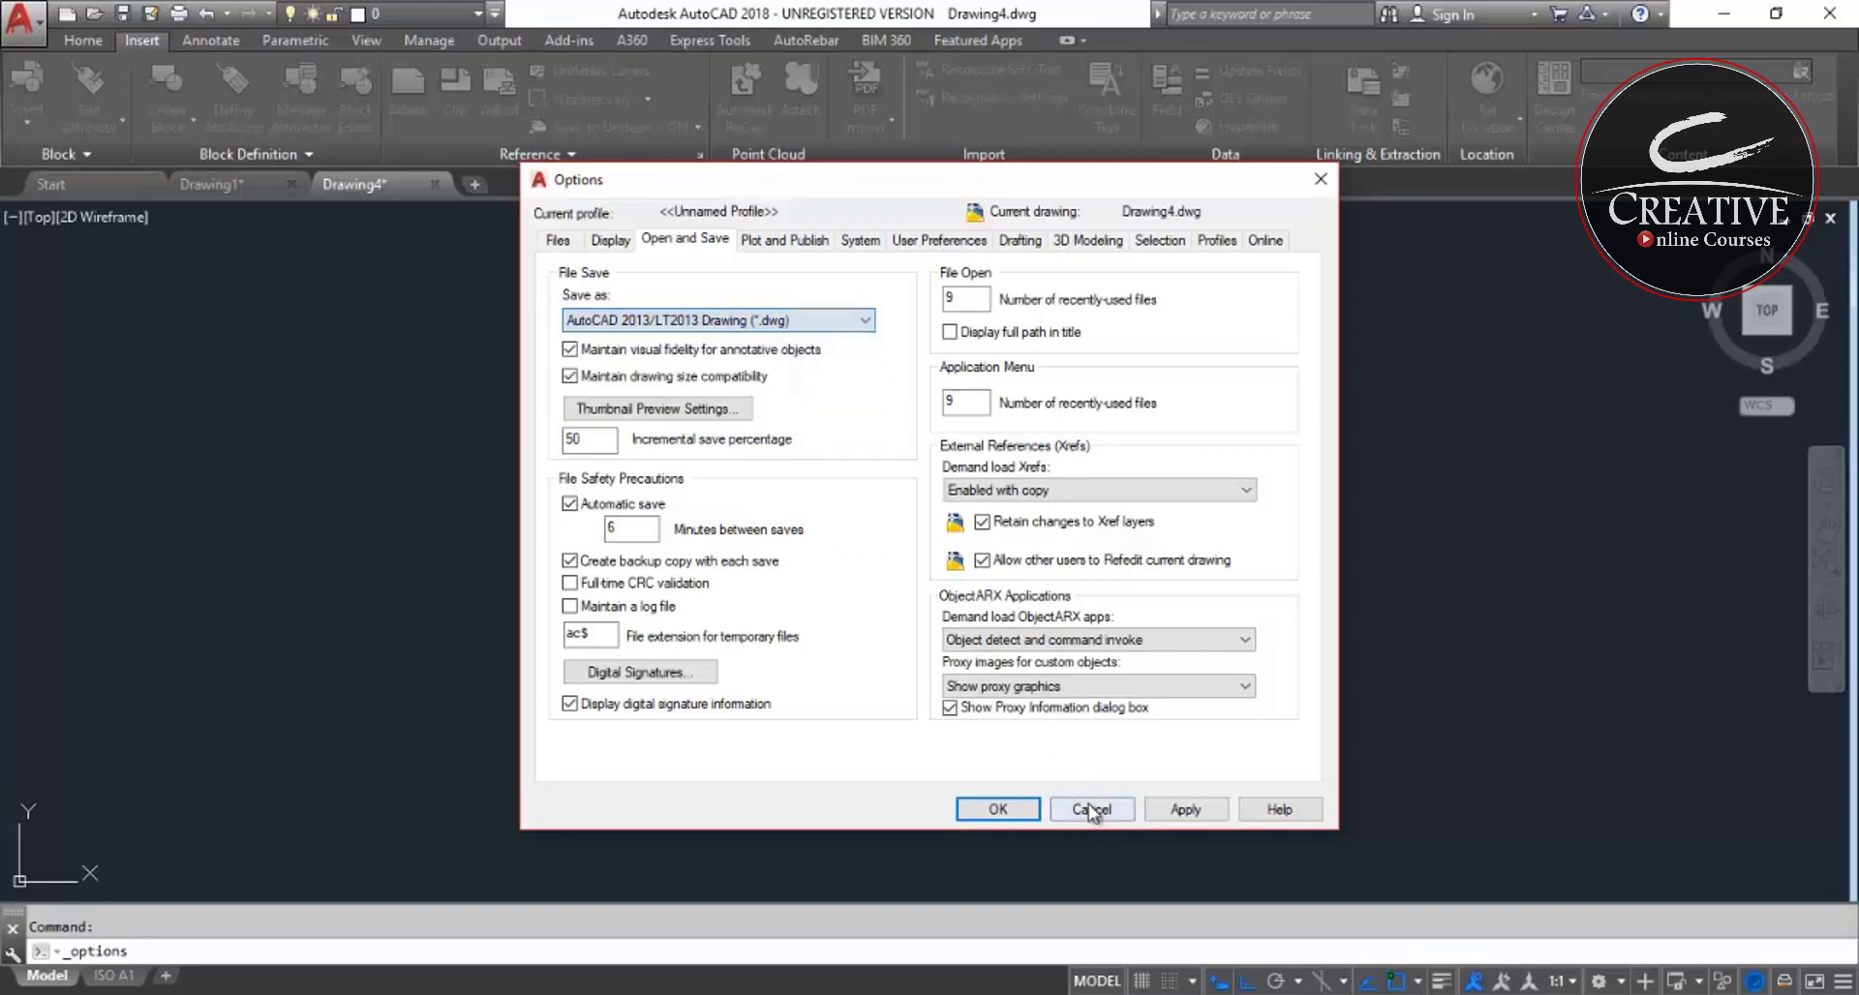
{"action": "left_click", "coordinate": [1070, 813]}
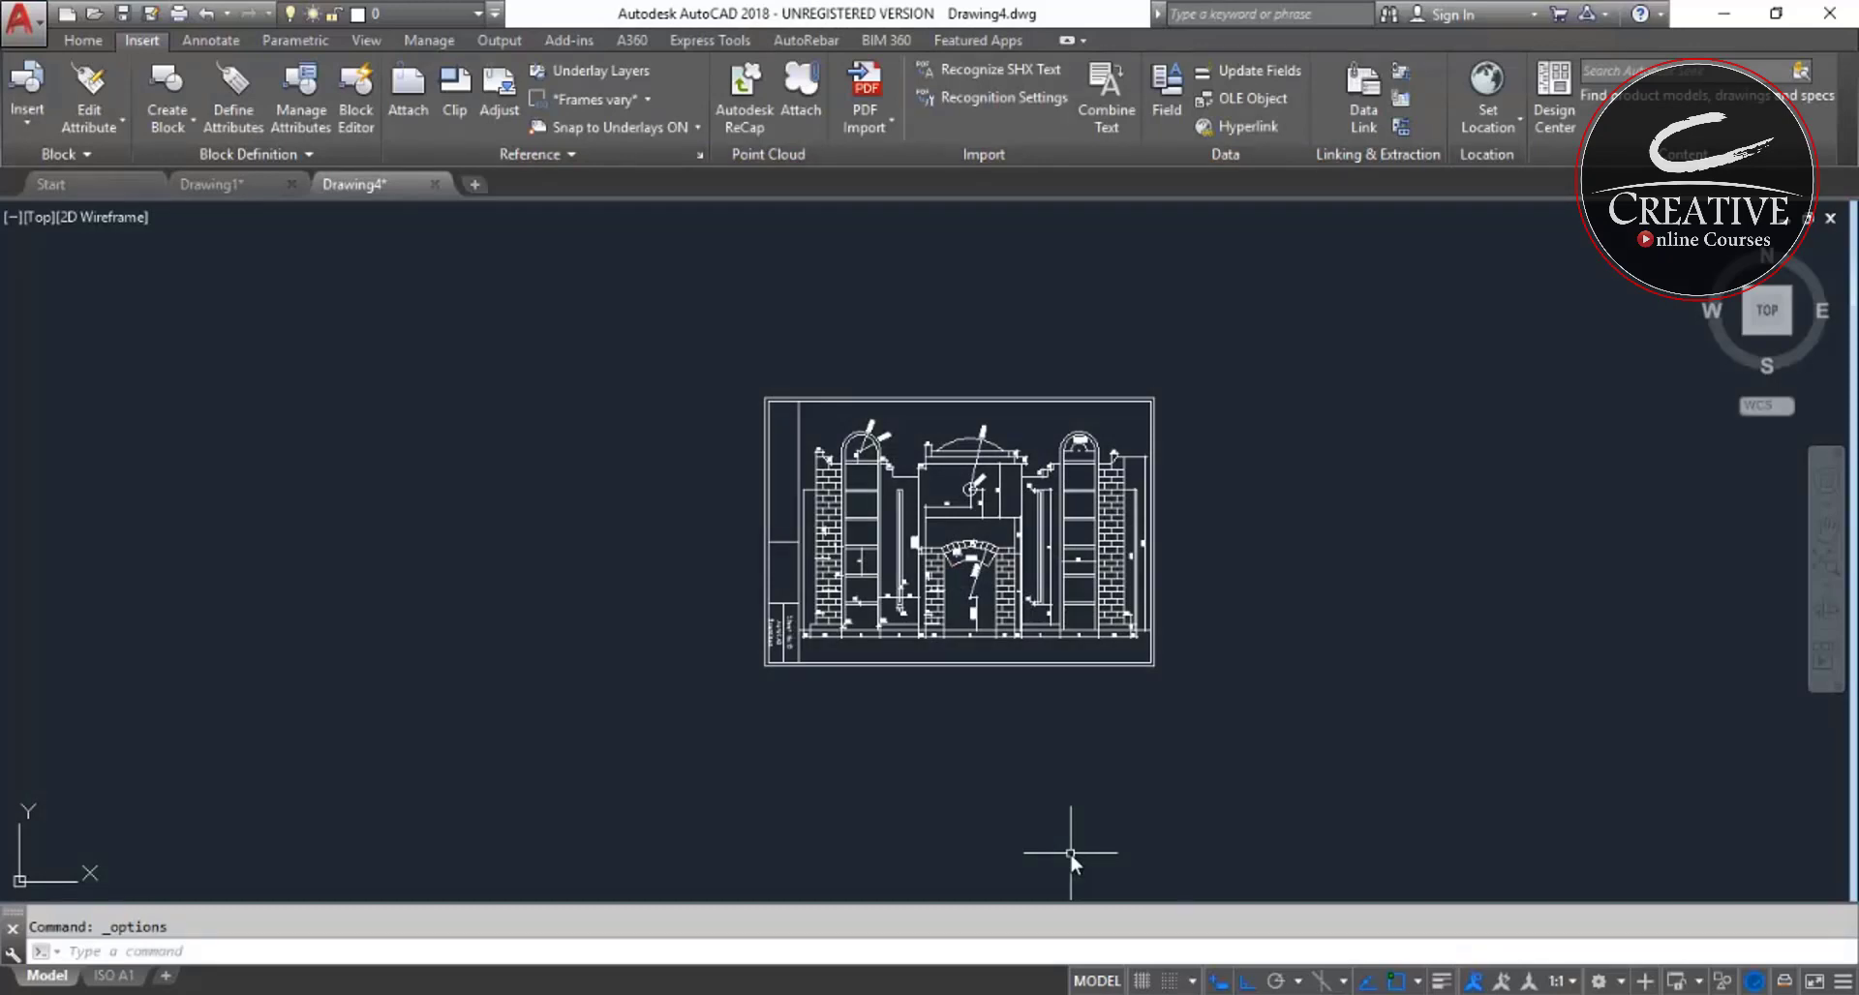
- Pan the elevation out of view to an empty canvas, then start and cancel a line
{"action": "scroll", "coordinate": [803, 542], "scroll_direction": "down", "scroll_amount": 2}
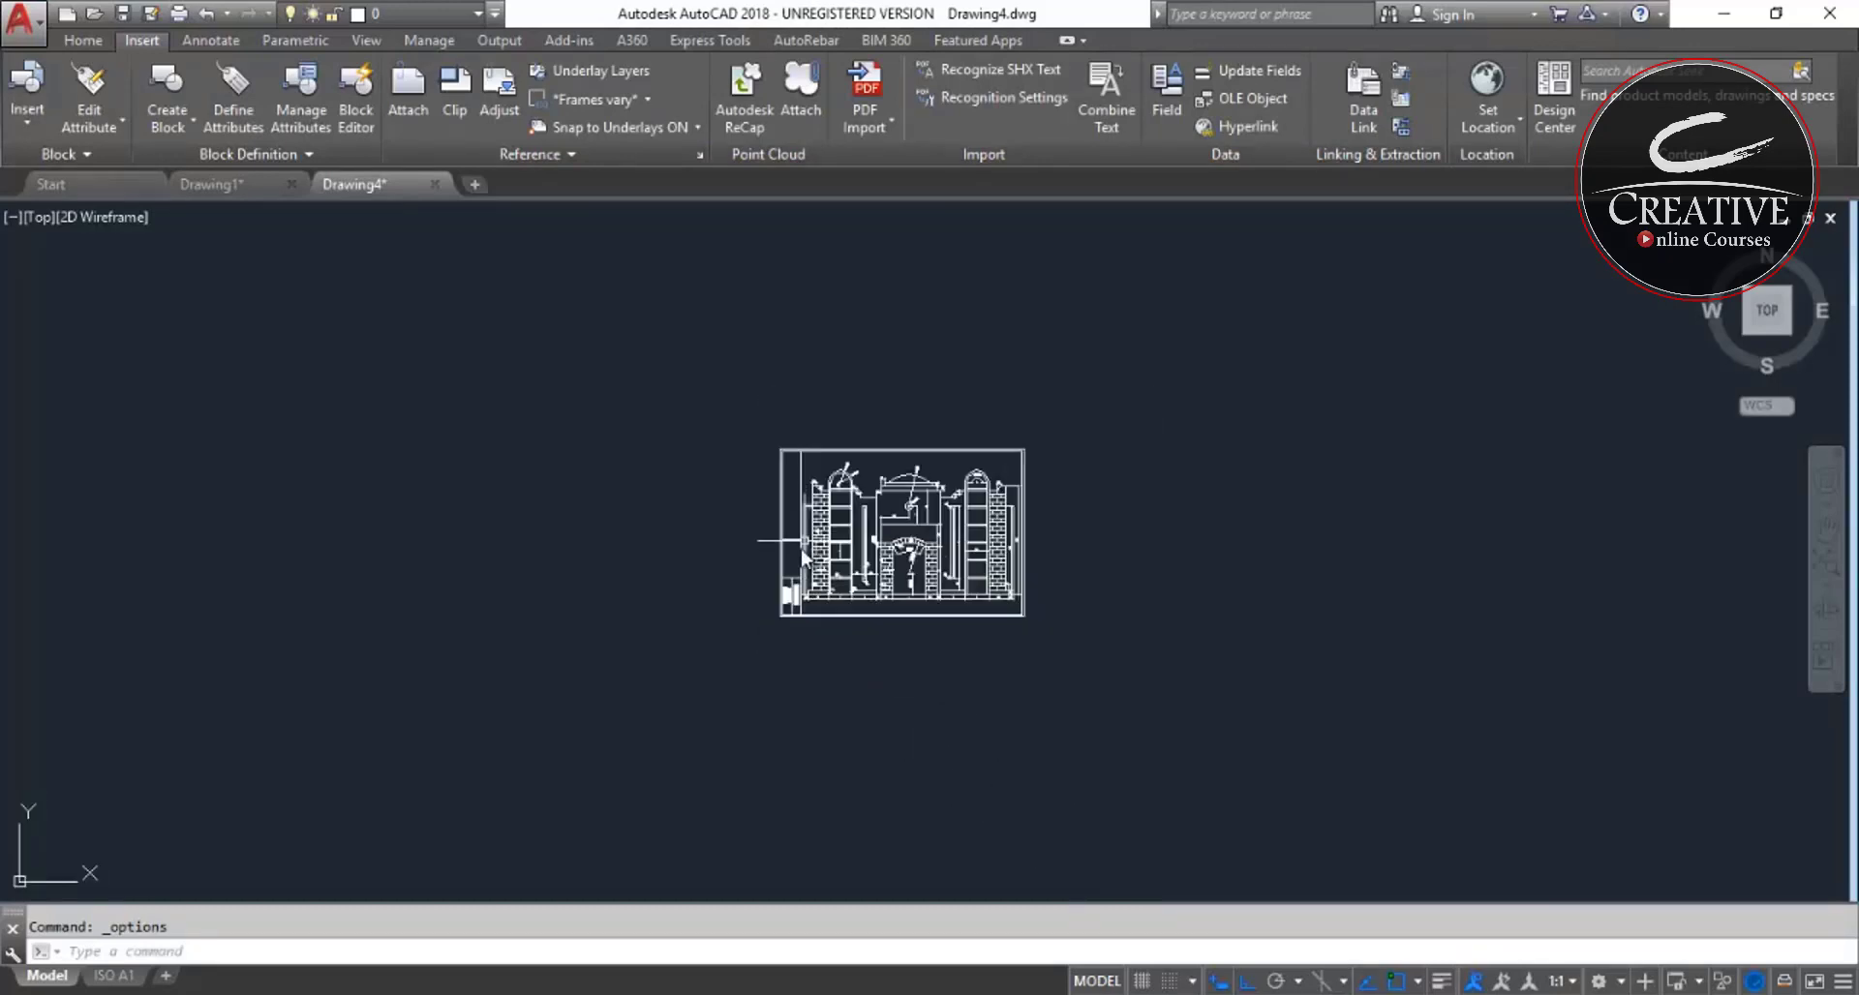
{"action": "middle_click_drag", "start_coordinate": [803, 557], "coordinate": [242, 560]}
{"action": "mouse_move", "coordinate": [759, 622]}
{"action": "middle_mouse_down"}
{"action": "mouse_move", "coordinate": [572, 622]}
{"action": "mouse_move", "coordinate": [291, 352]}
{"action": "middle_mouse_up"}
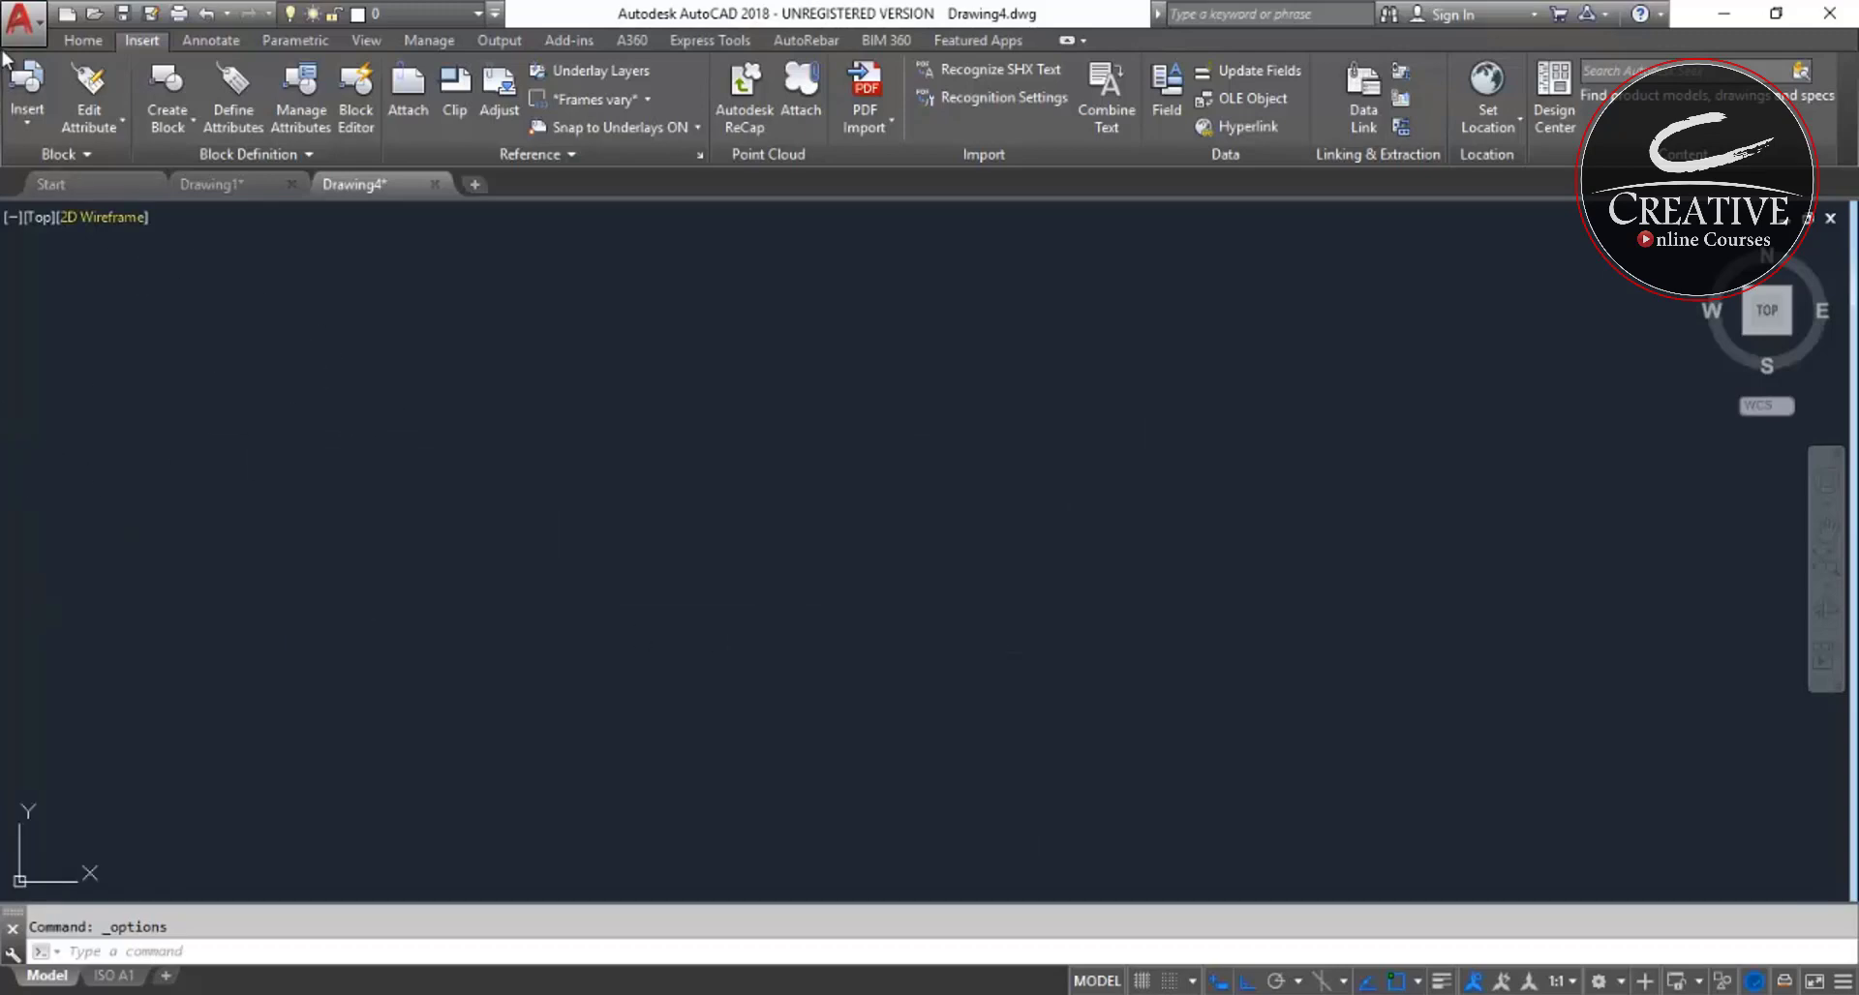
{"action": "left_click", "coordinate": [104, 39]}
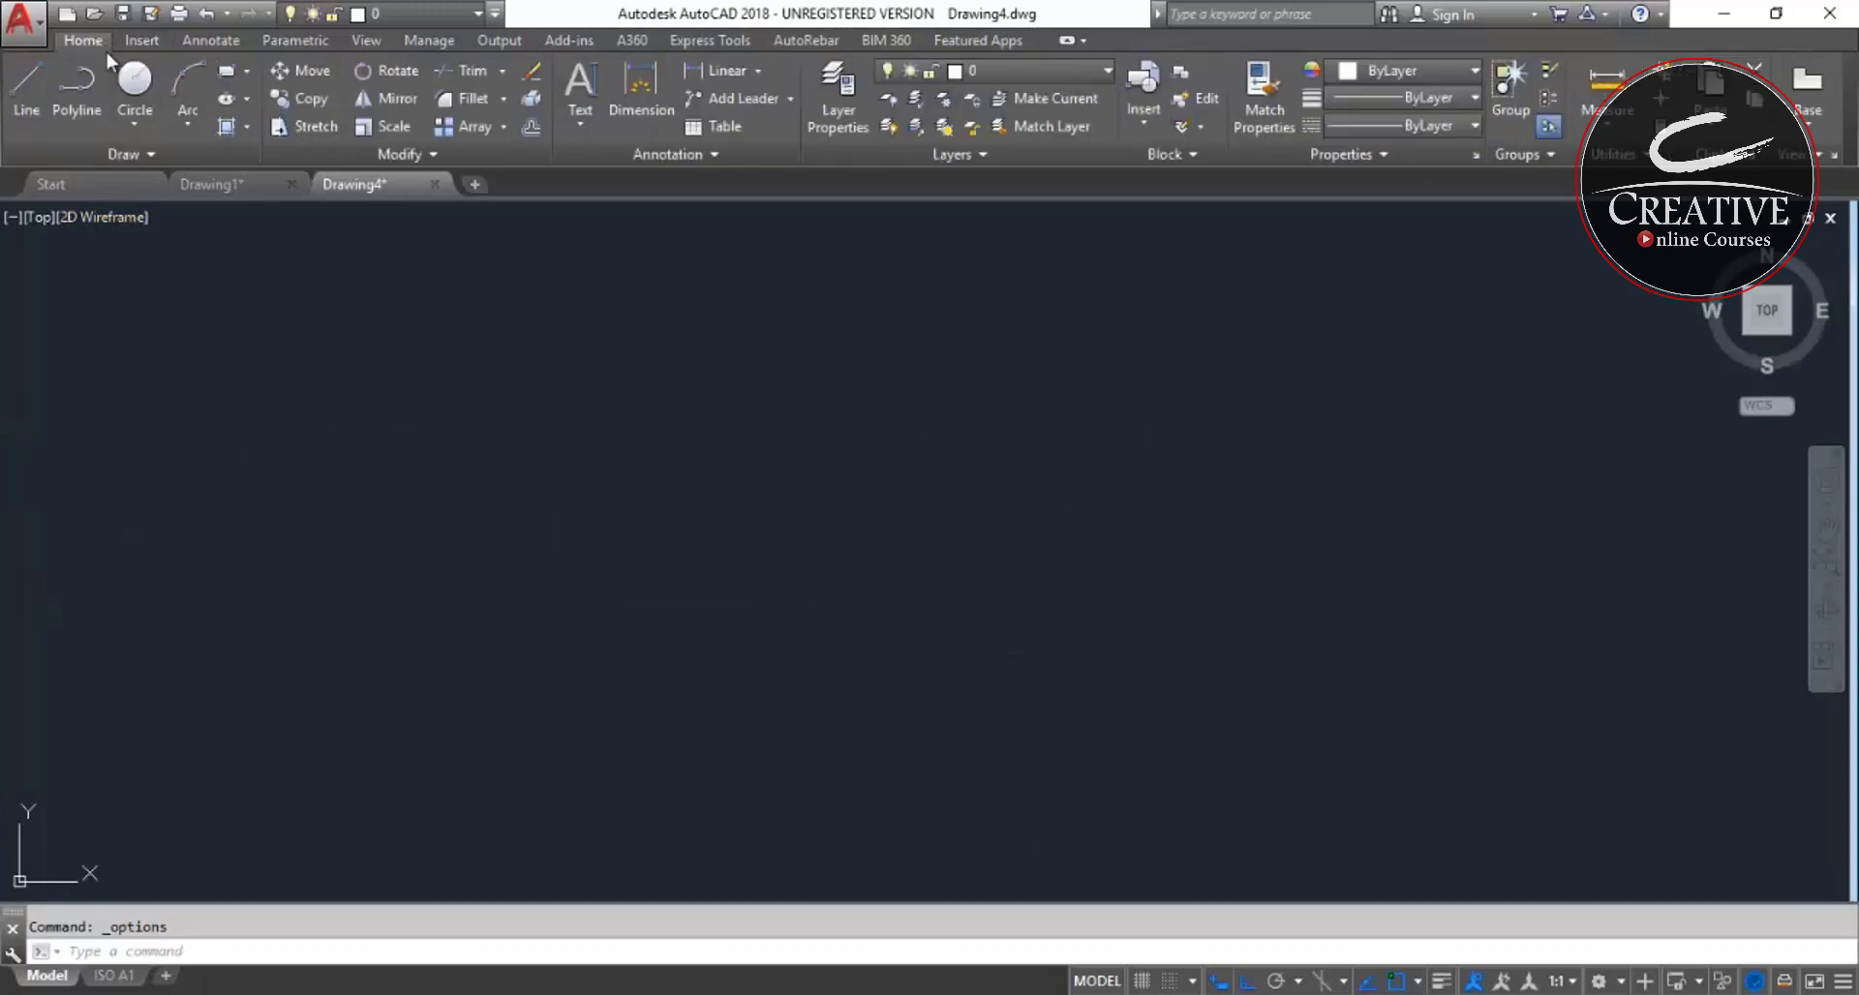
{"action": "left_click", "coordinate": [54, 106]}
{"action": "left_click", "coordinate": [33, 96]}
{"action": "left_click", "coordinate": [1276, 685]}
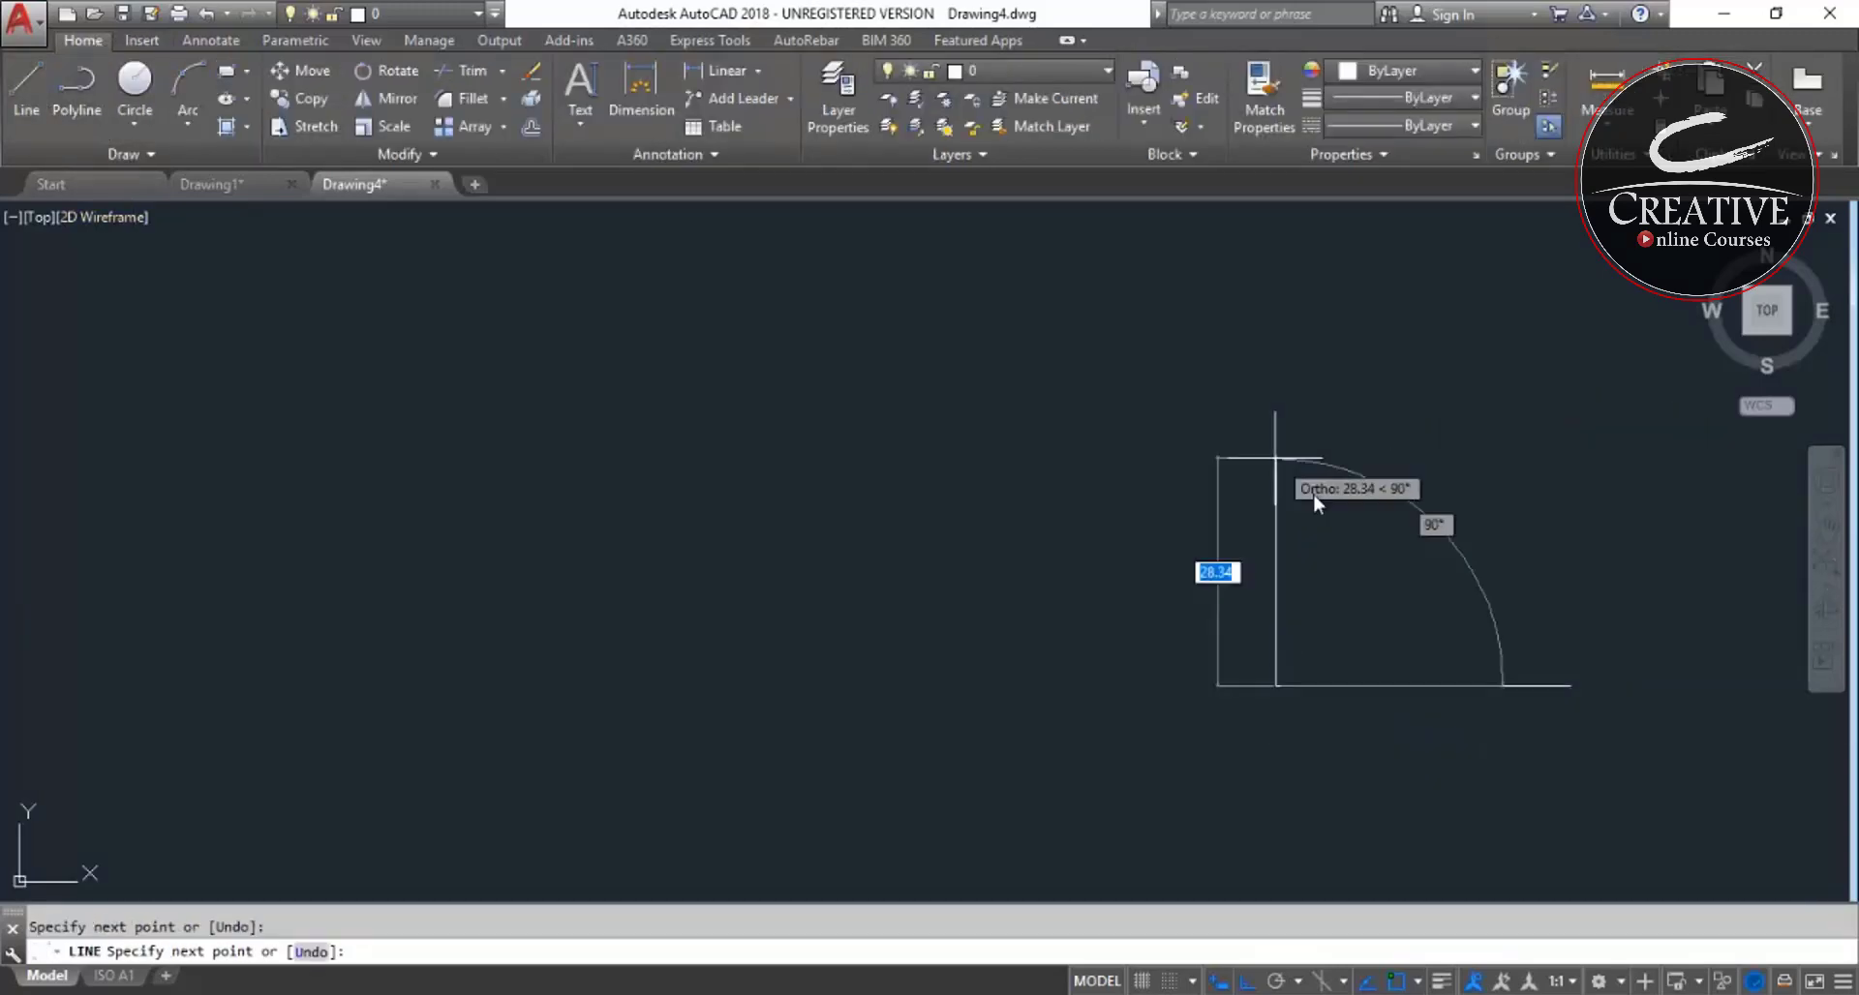
{"action": "key", "text": "Escape"}
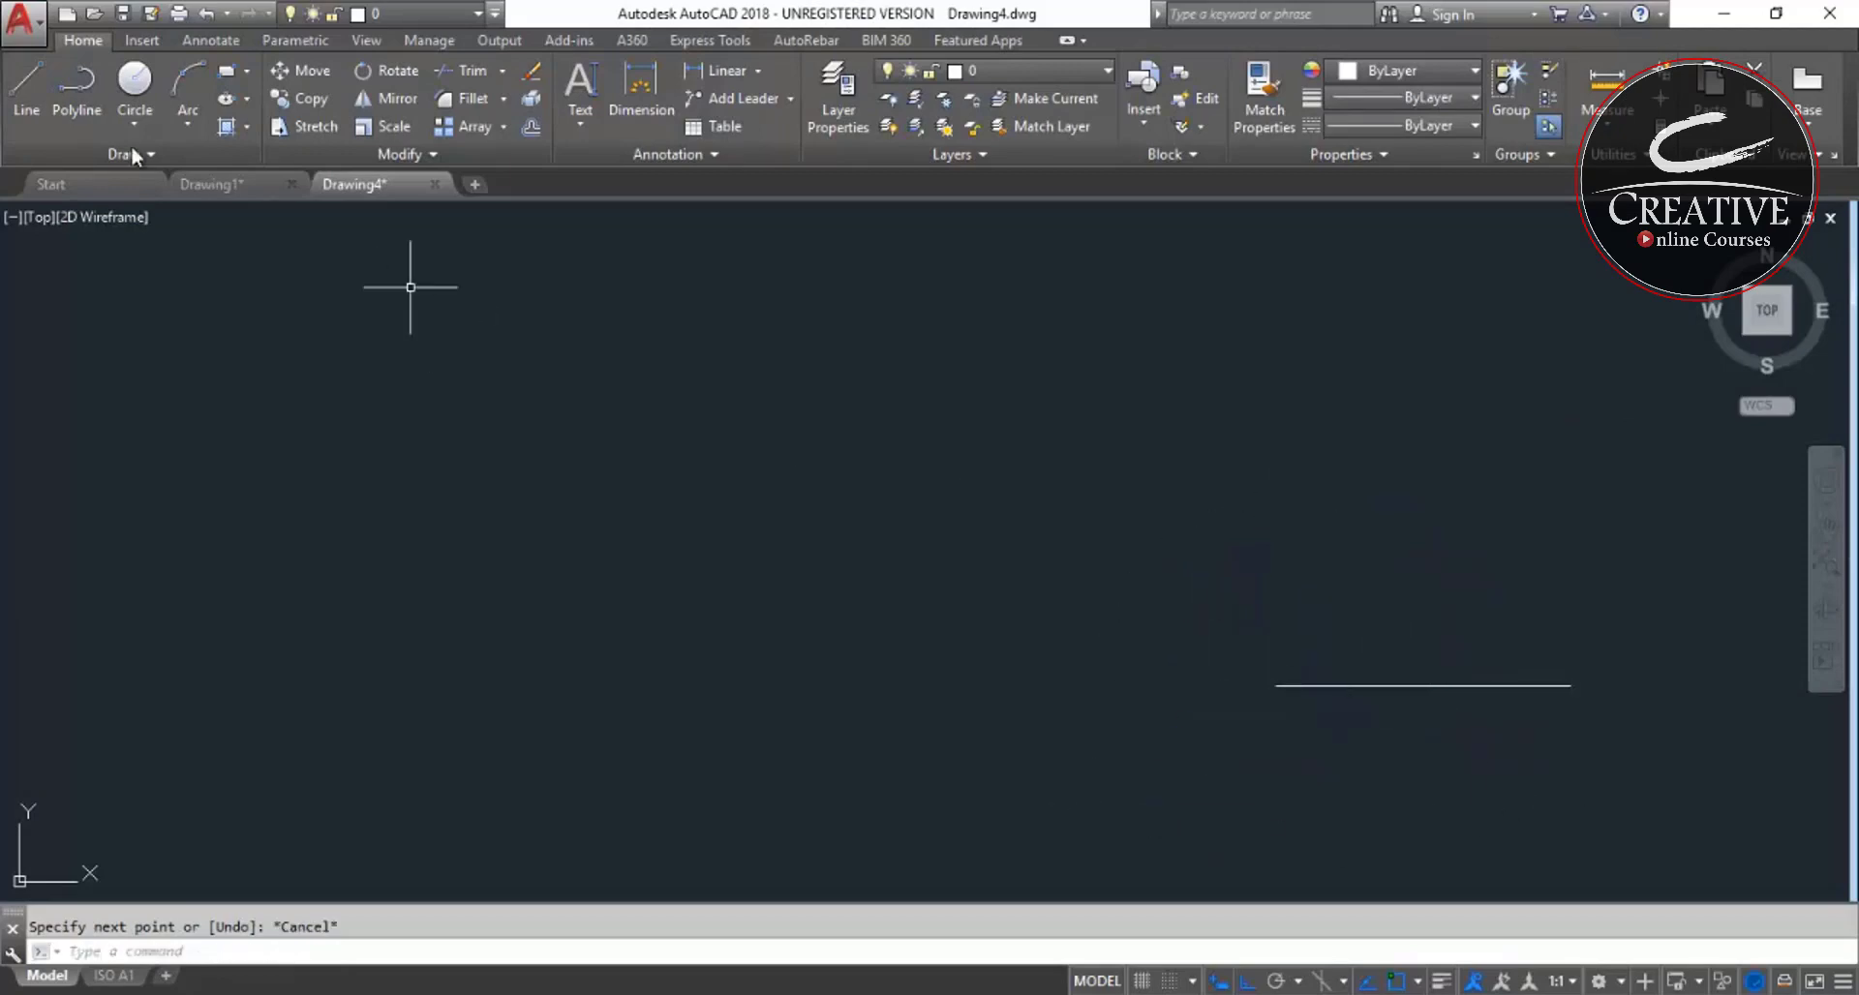
- Draw a circle in the empty area and select it with a selection window
{"action": "left_click", "coordinate": [134, 82]}
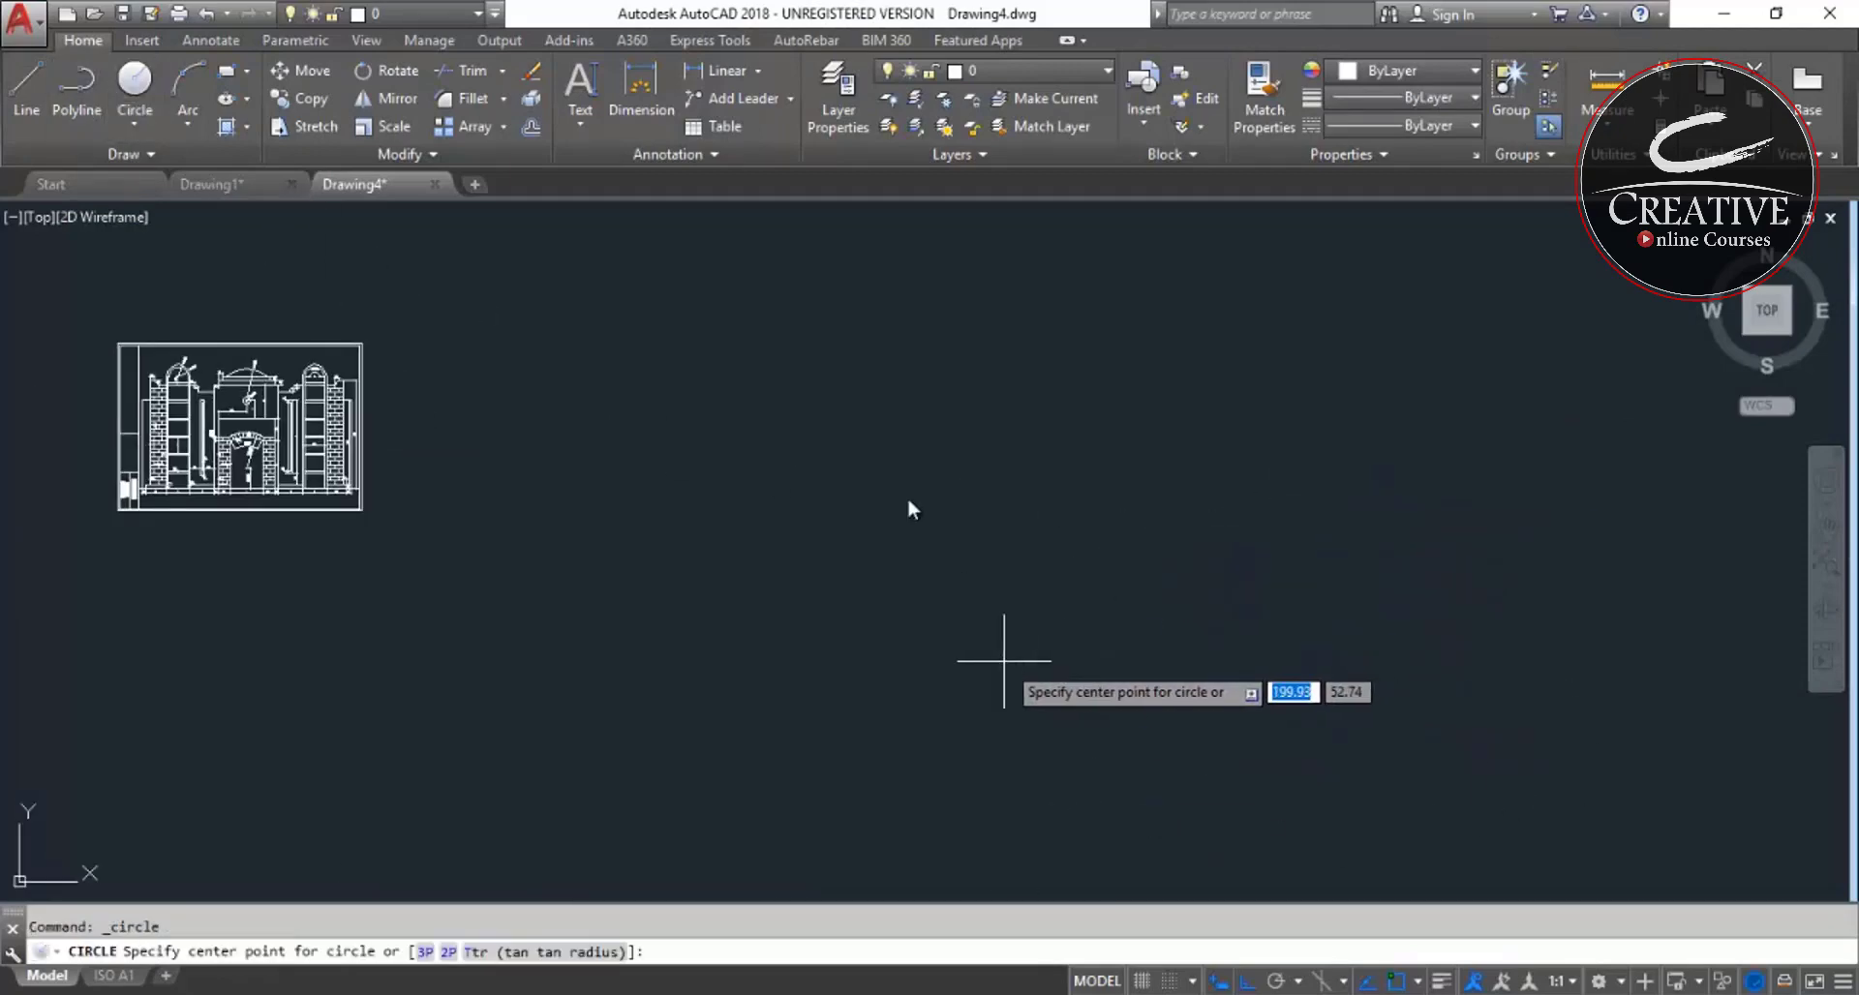
{"action": "left_click", "coordinate": [591, 505]}
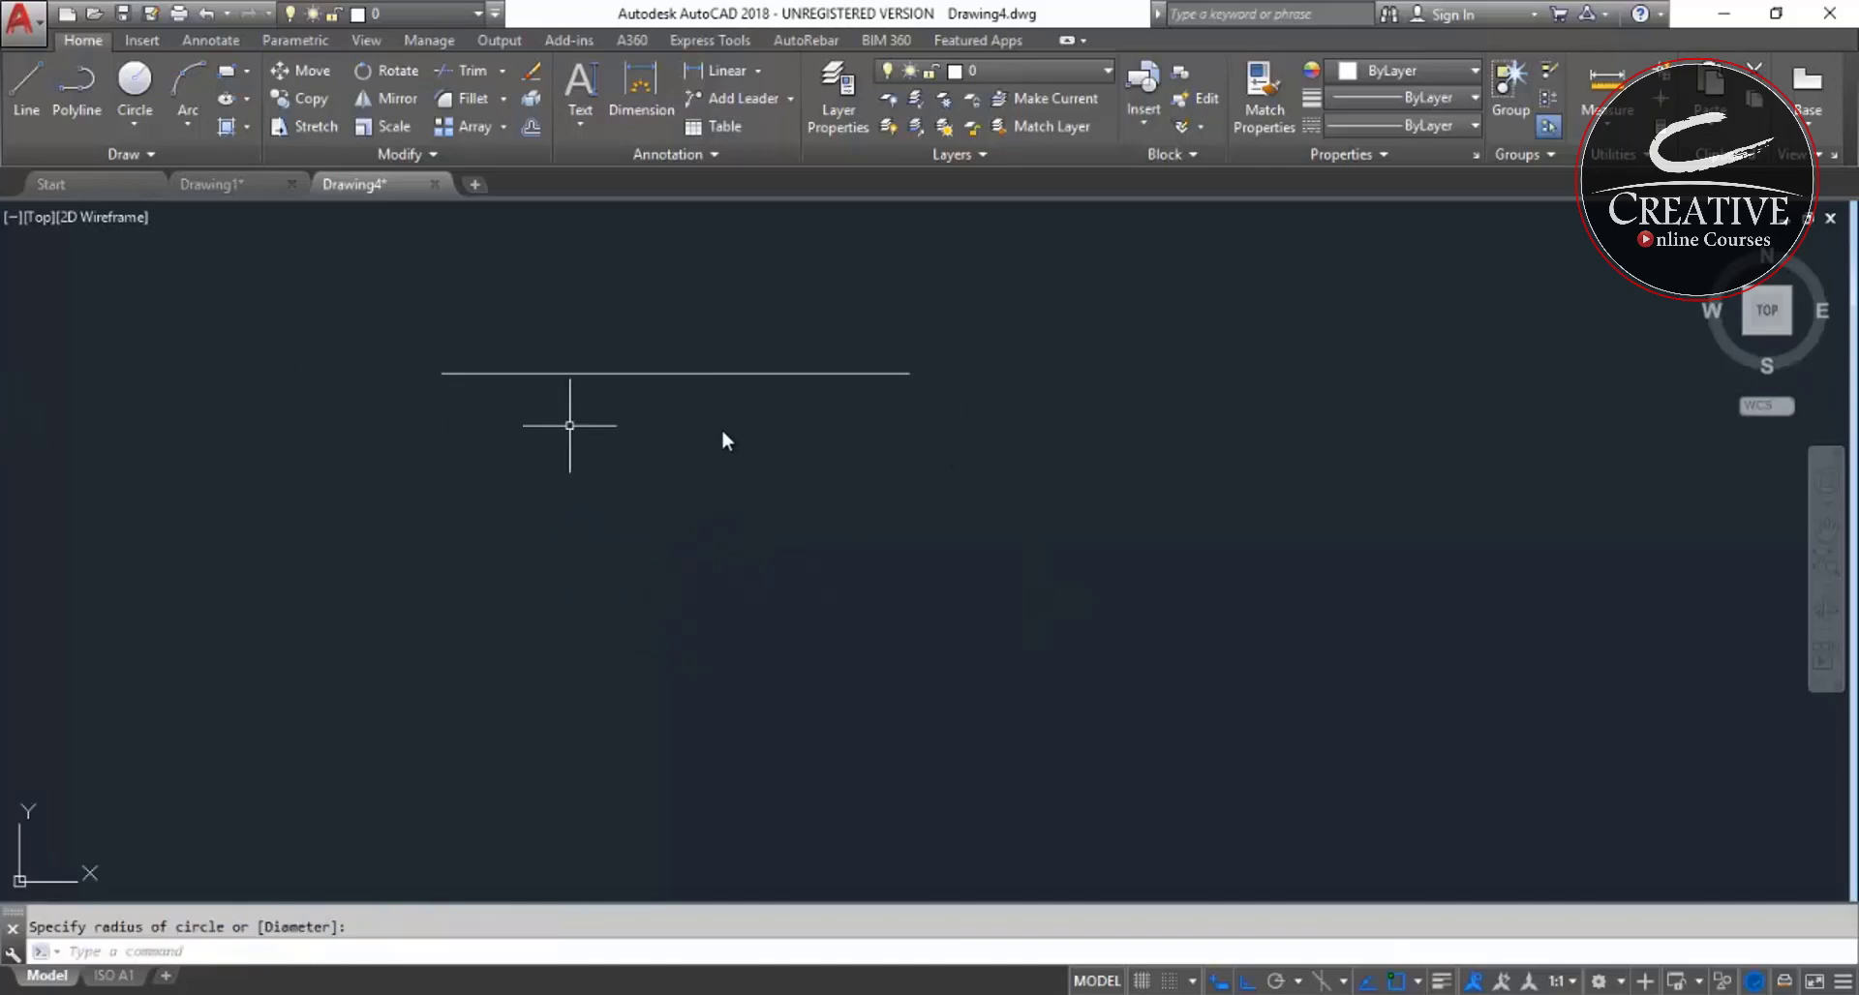
{"action": "left_click", "coordinate": [1268, 263]}
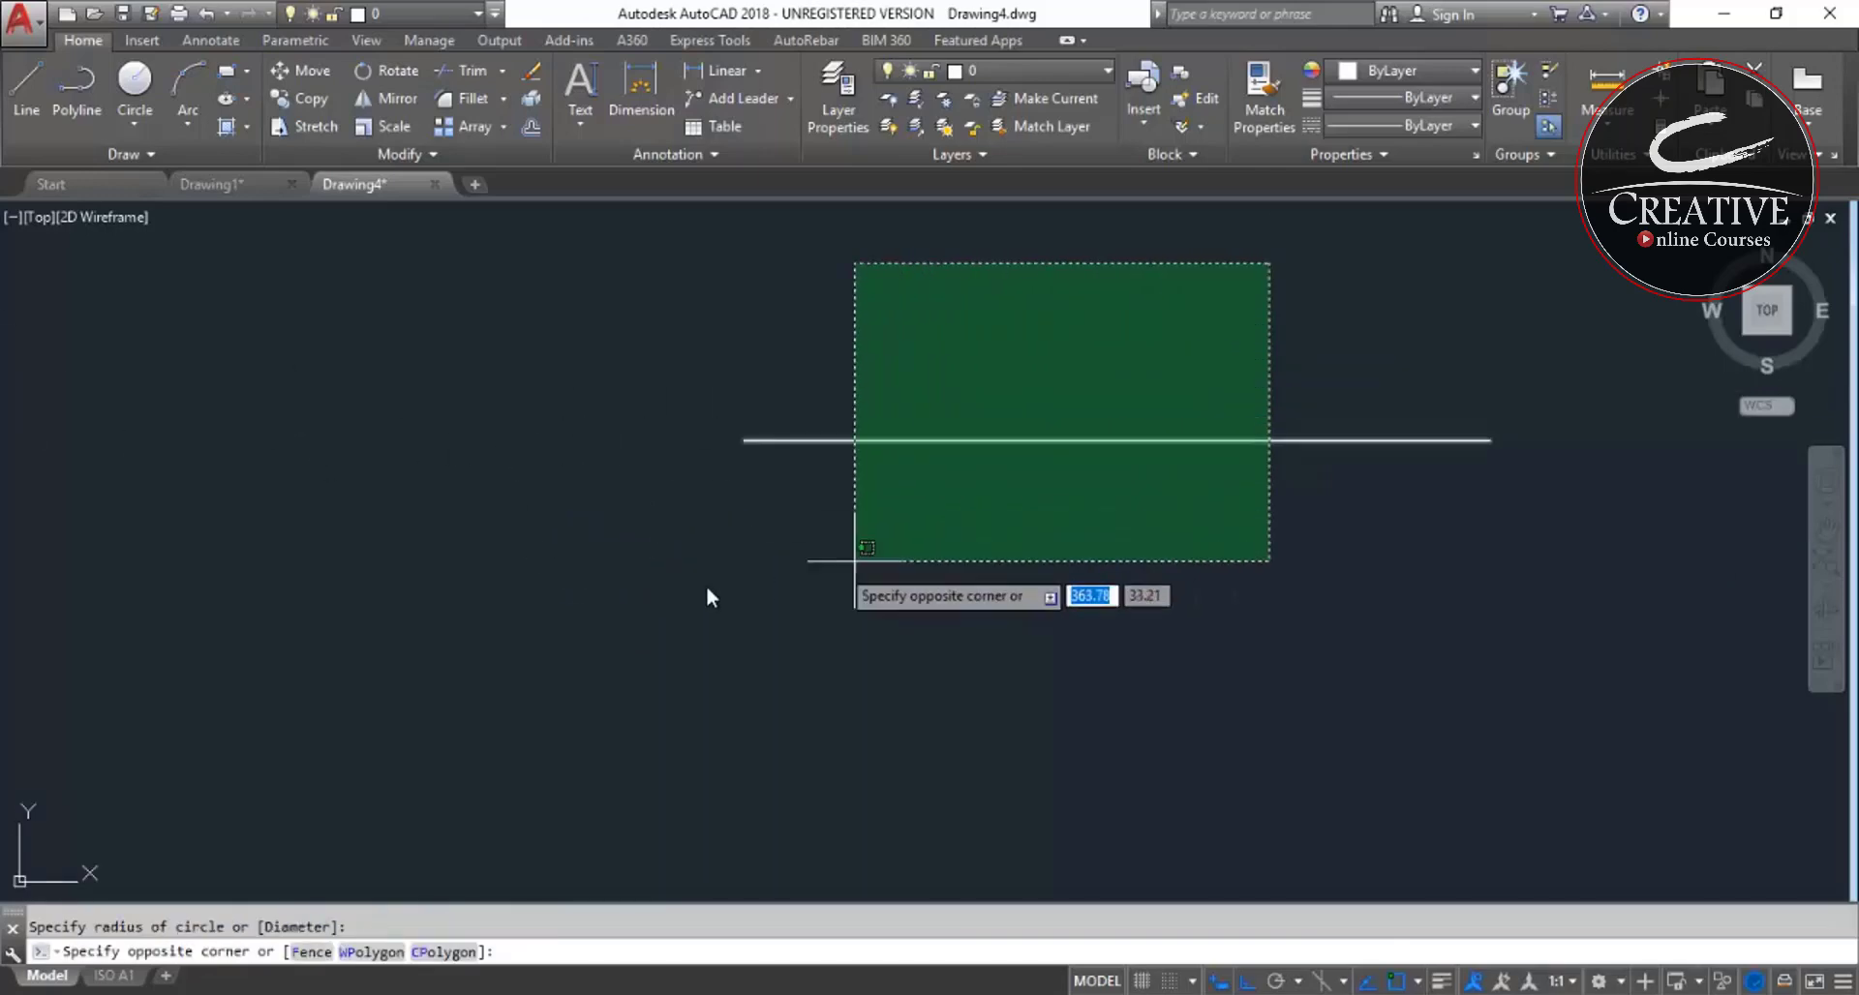
{"action": "middle_click_drag", "start_coordinate": [626, 552], "coordinate": [1292, 610]}
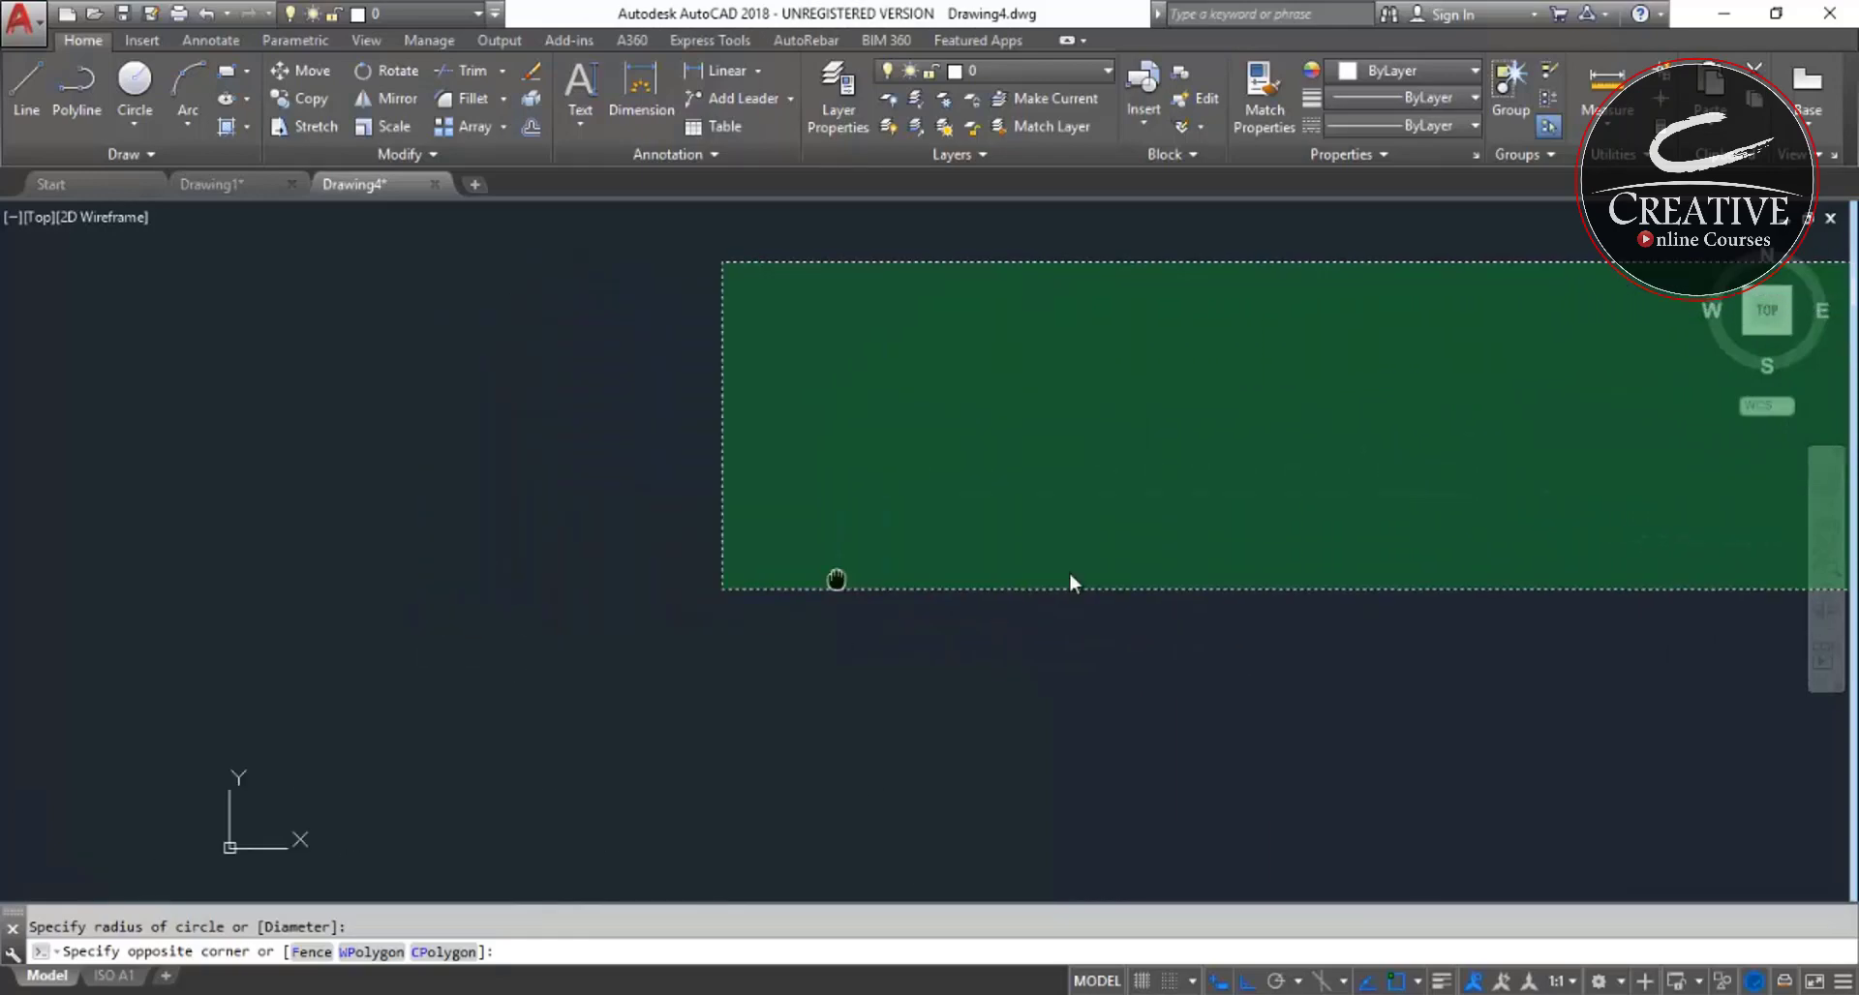
{"action": "middle_click_drag", "start_coordinate": [610, 610], "coordinate": [1203, 642]}
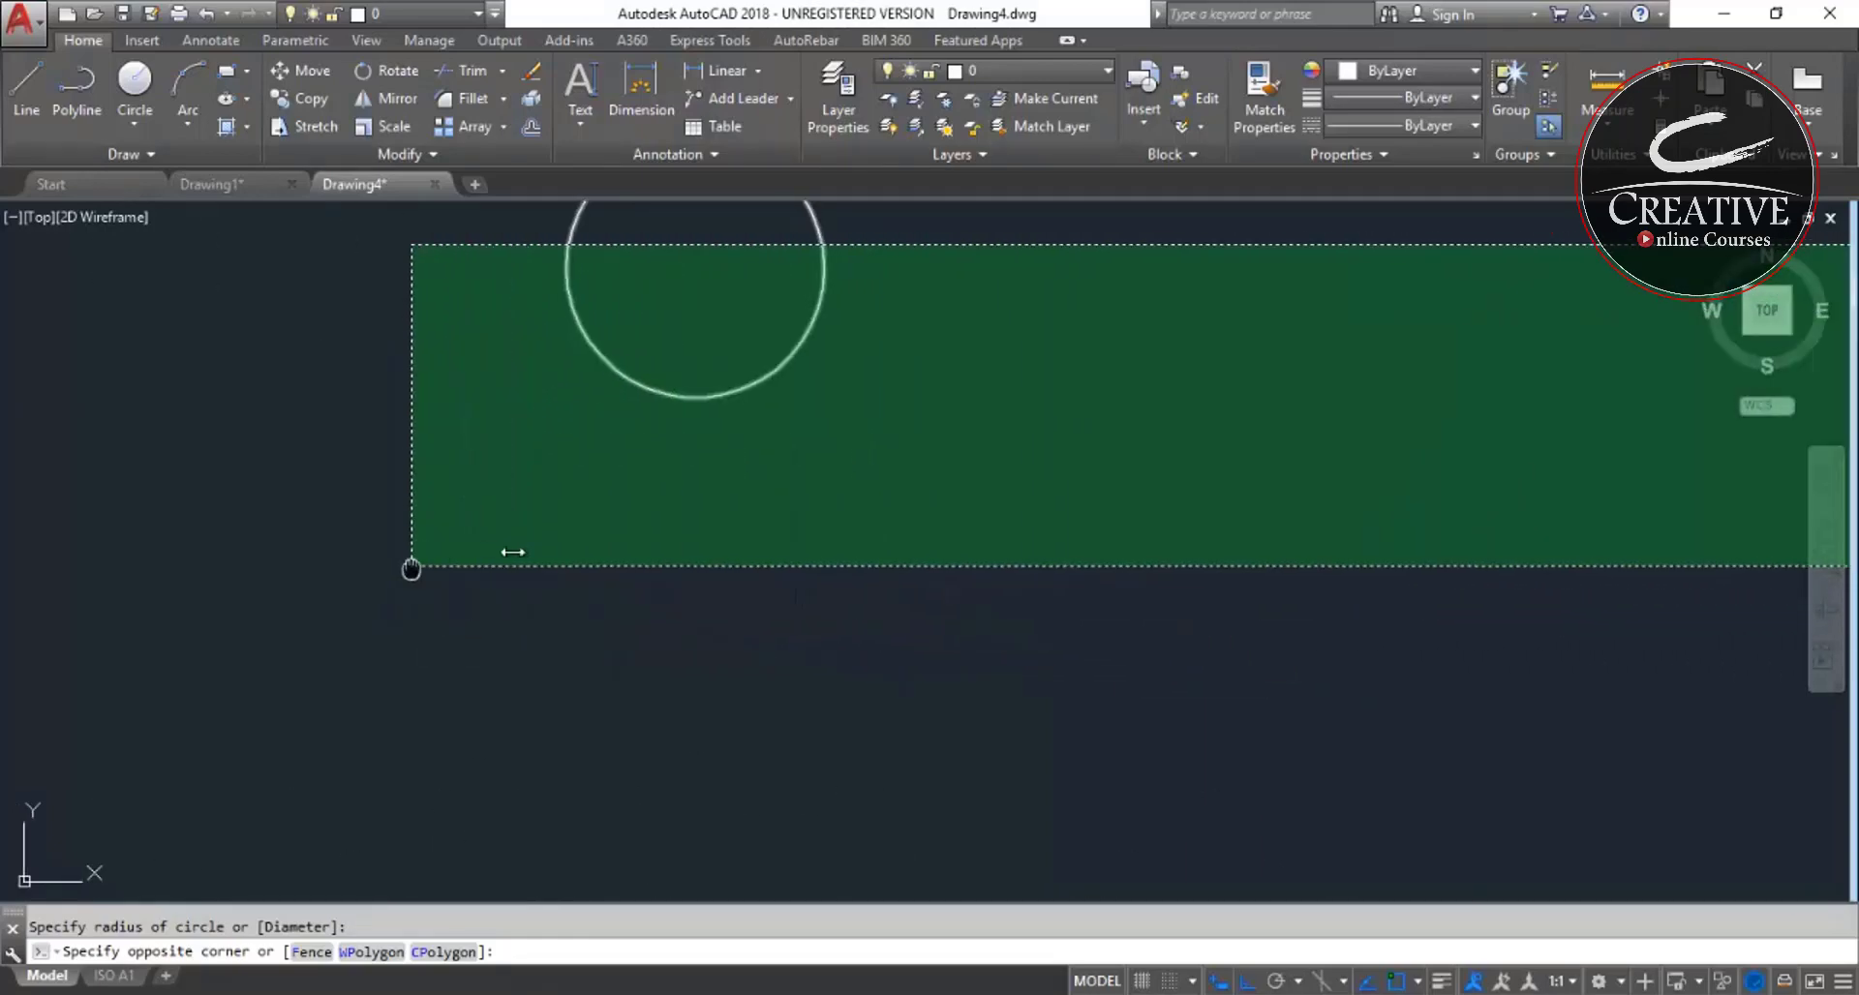
{"action": "middle_click_drag", "start_coordinate": [410, 568], "coordinate": [568, 656]}
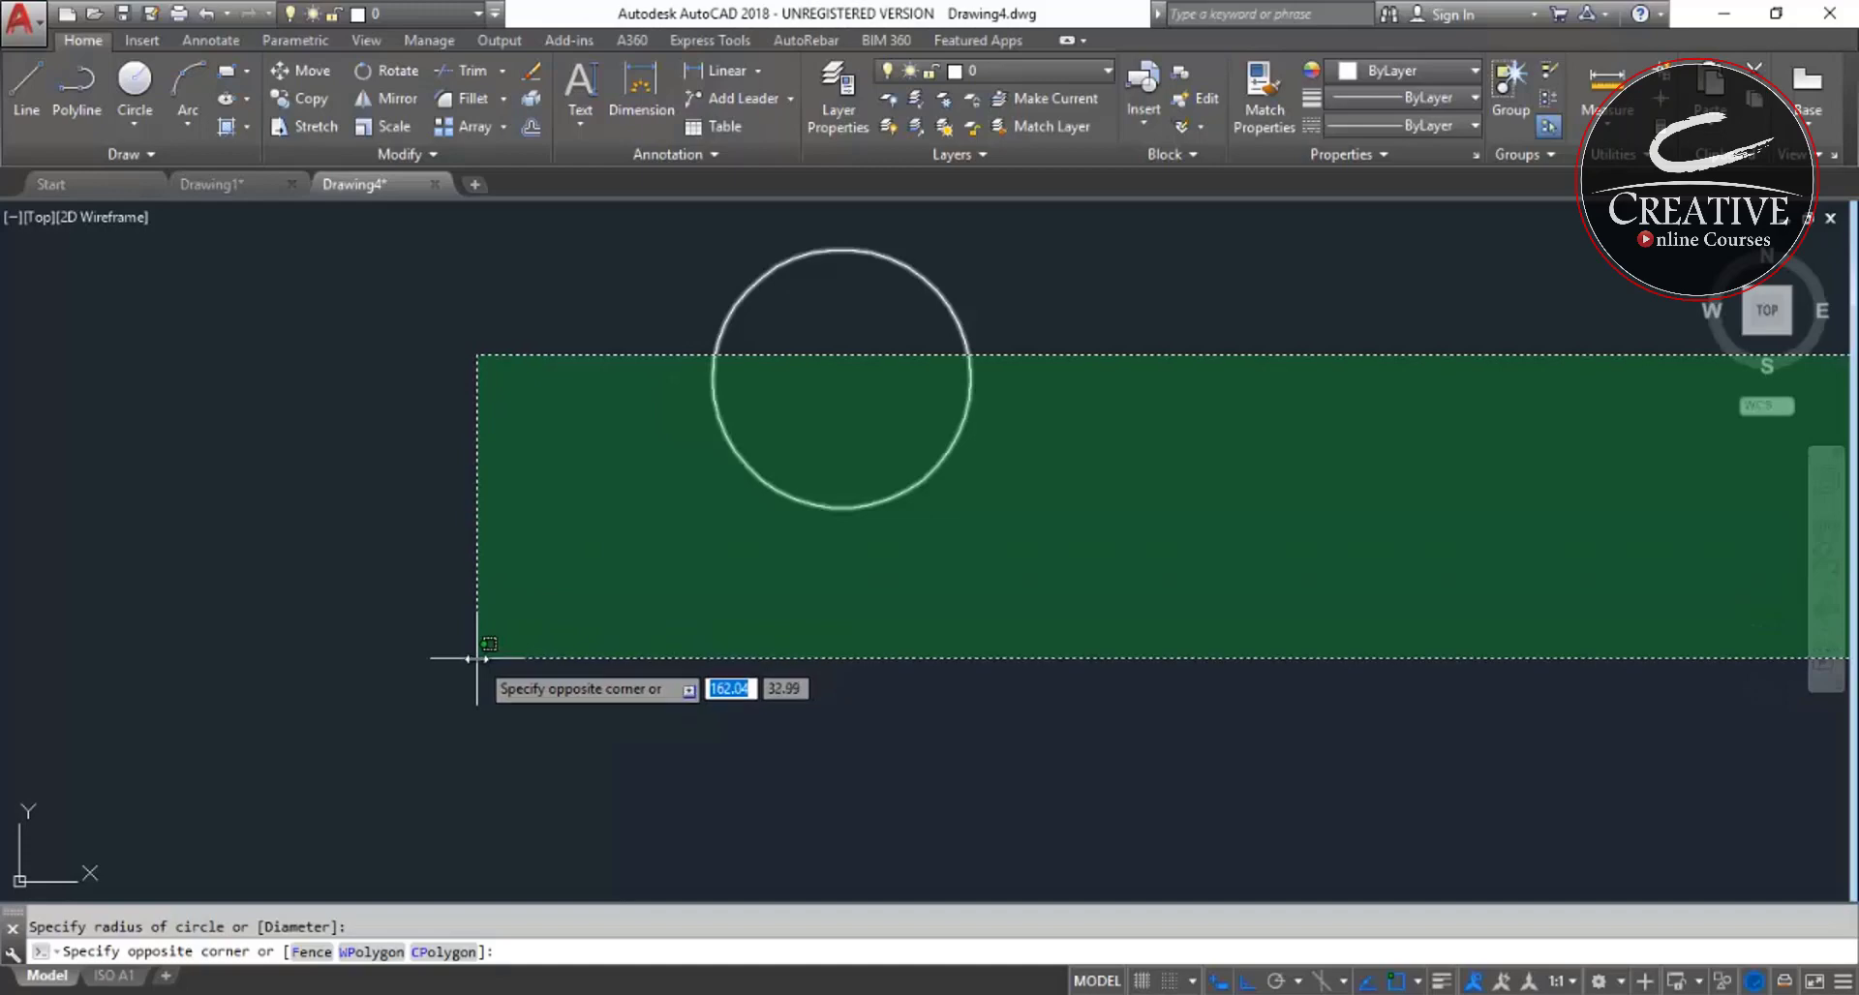
{"action": "left_click", "coordinate": [425, 648]}
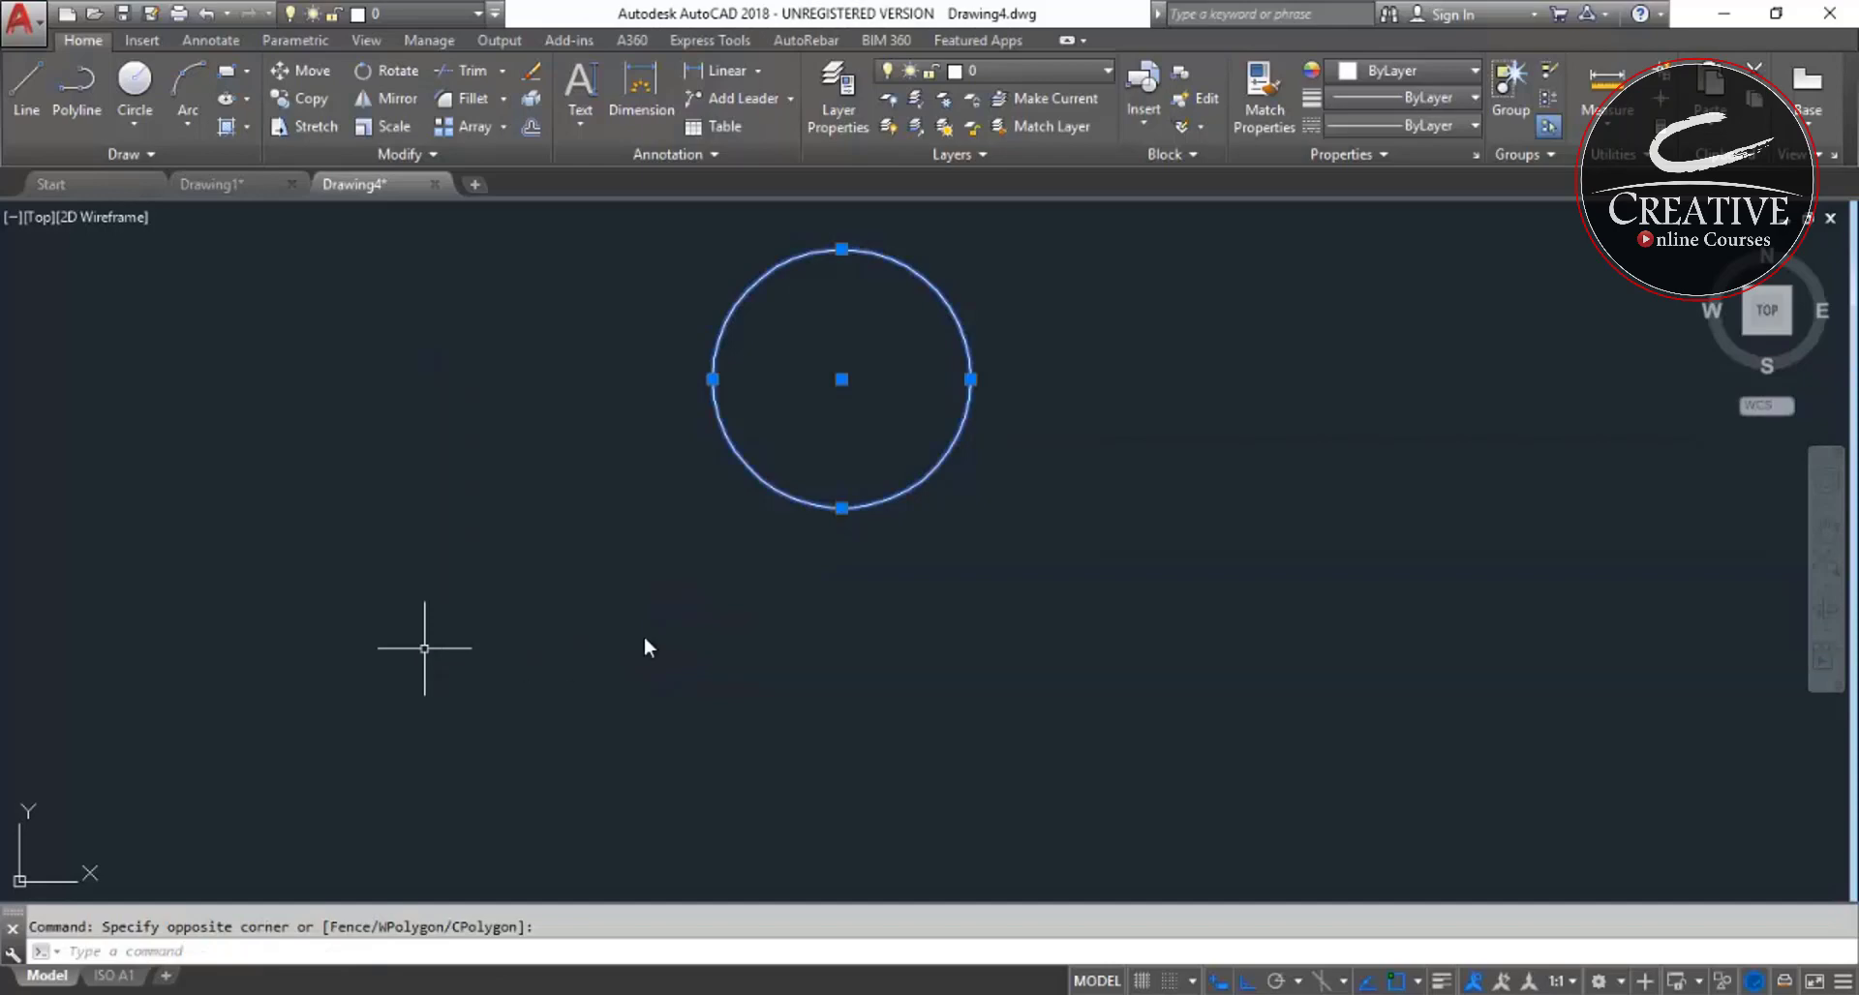
{"action": "scroll", "coordinate": [1155, 395], "scroll_direction": "down", "scroll_amount": 5}
{"action": "scroll", "coordinate": [1167, 428], "scroll_direction": "down", "scroll_amount": 3}
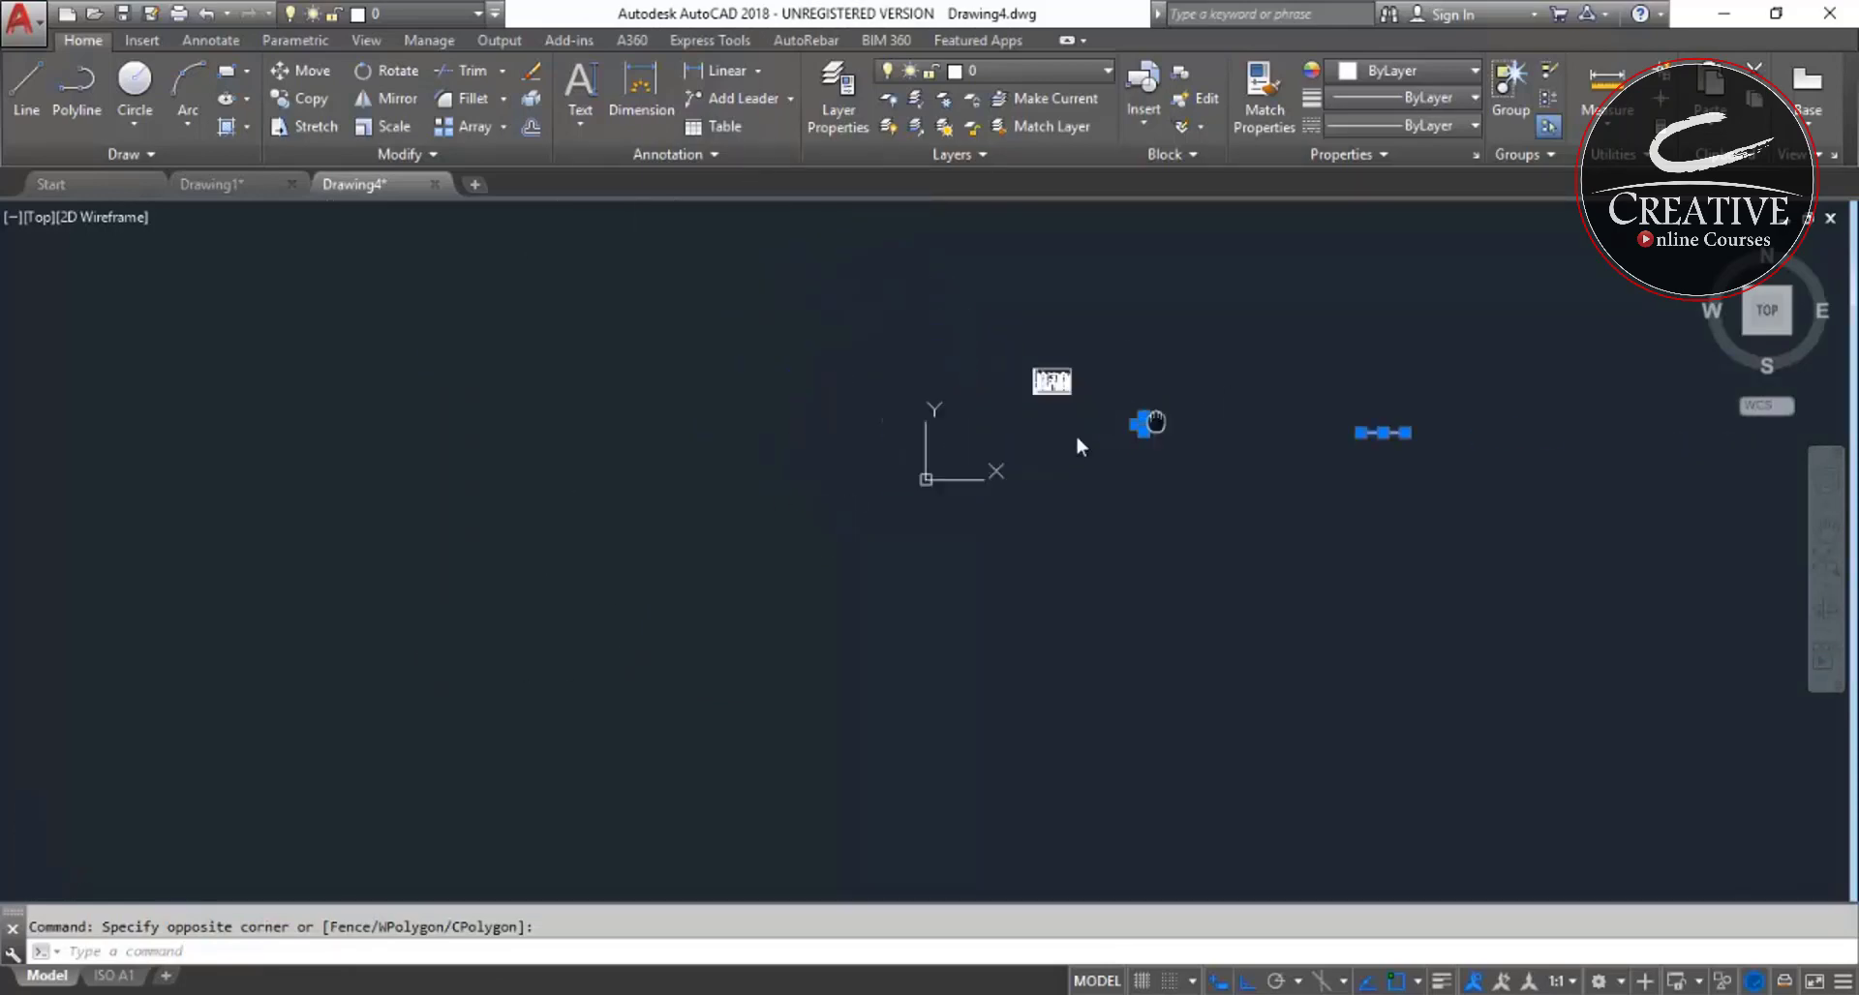
{"action": "scroll", "coordinate": [1191, 455], "scroll_direction": "up", "scroll_amount": 2}
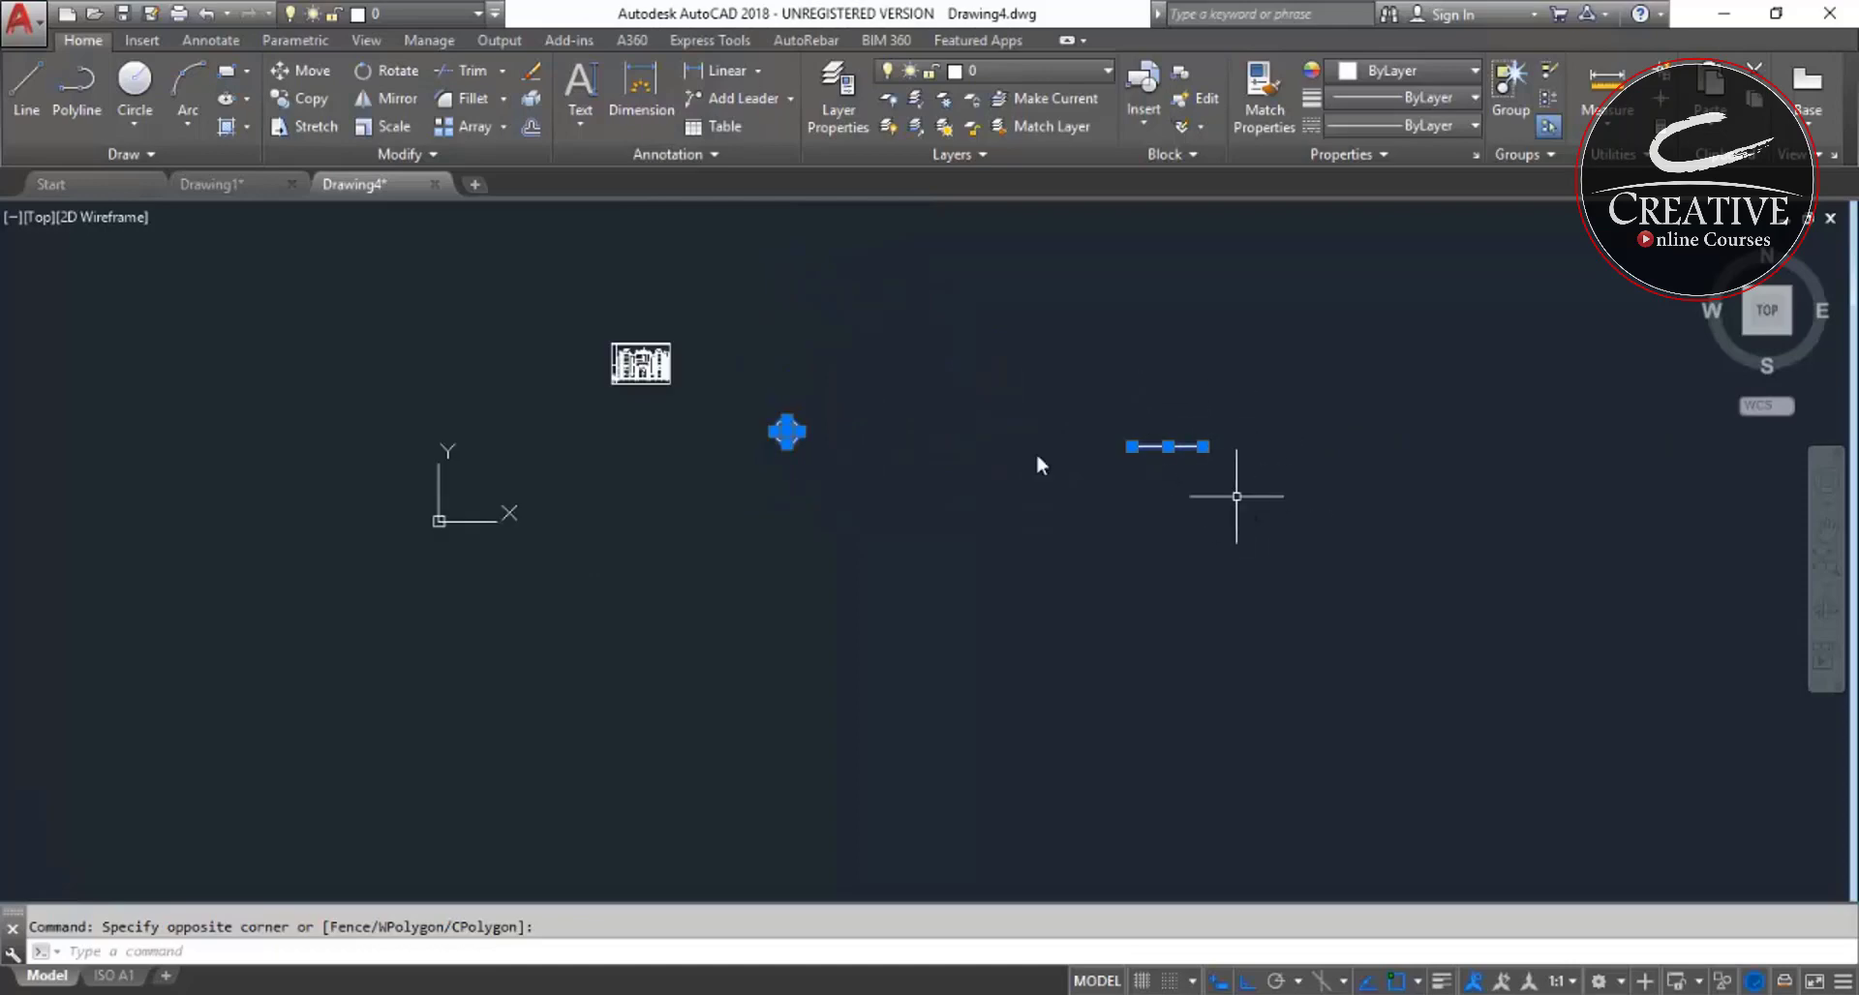